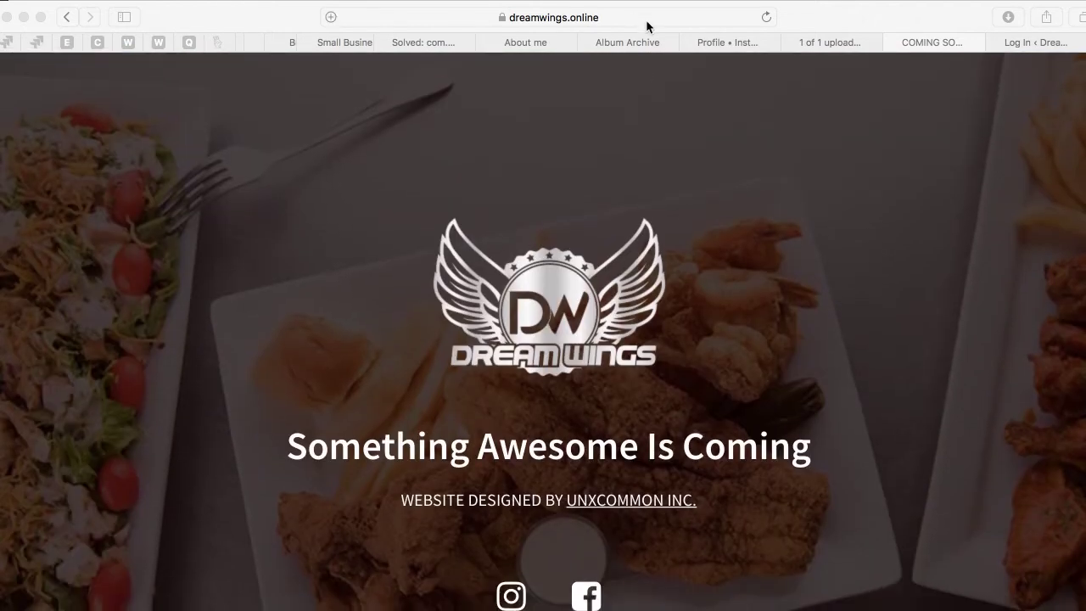
# - Open the WordPress admin at dreamwings.online/wp-admin
pyautogui.click(595, 15)
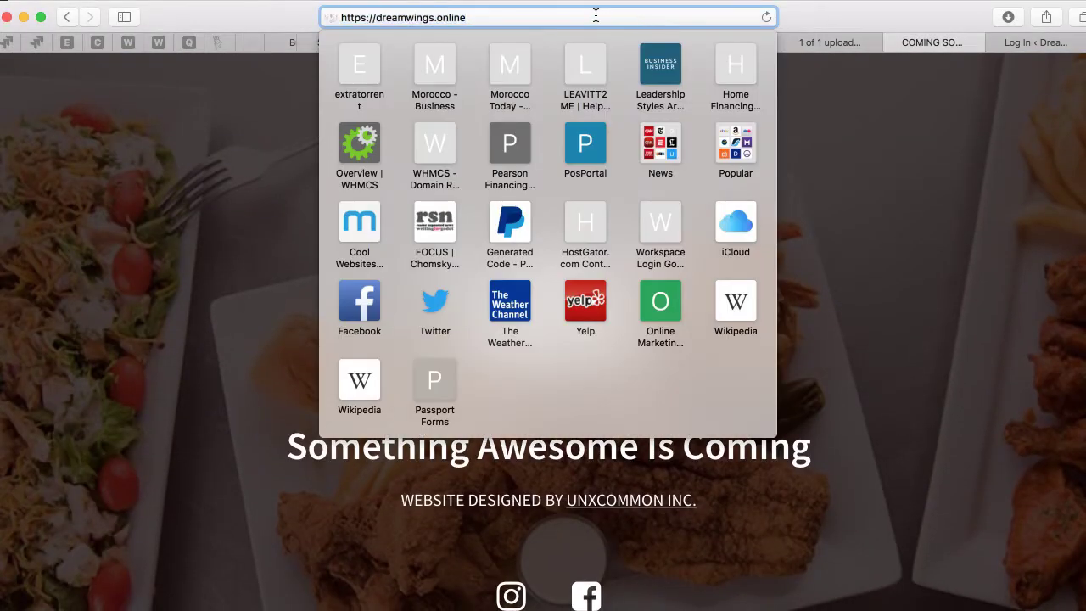
pyautogui.write('/wp-admin')
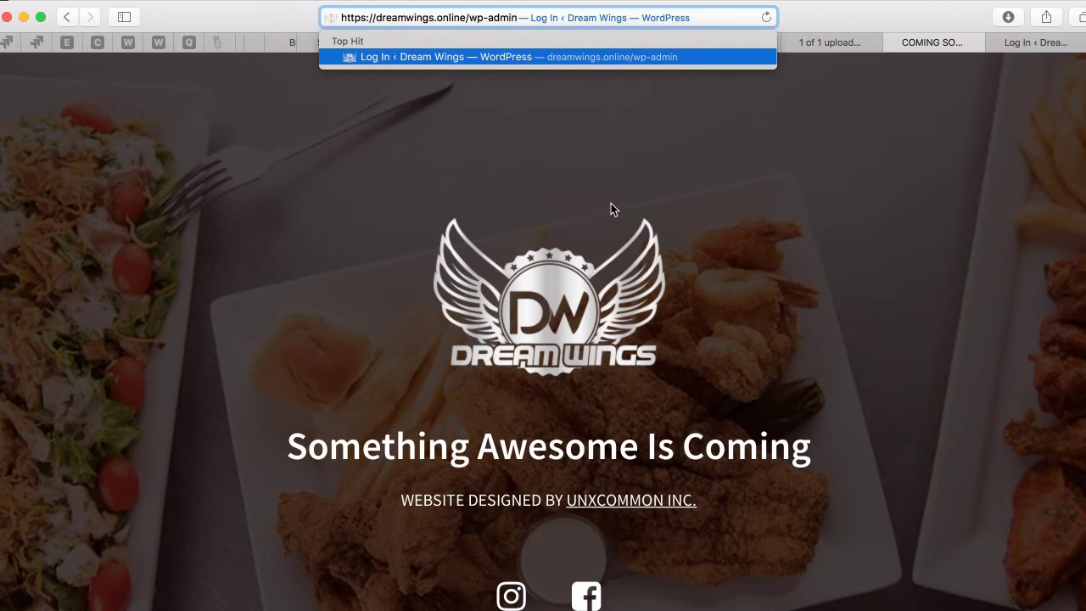
pyautogui.press('Return')
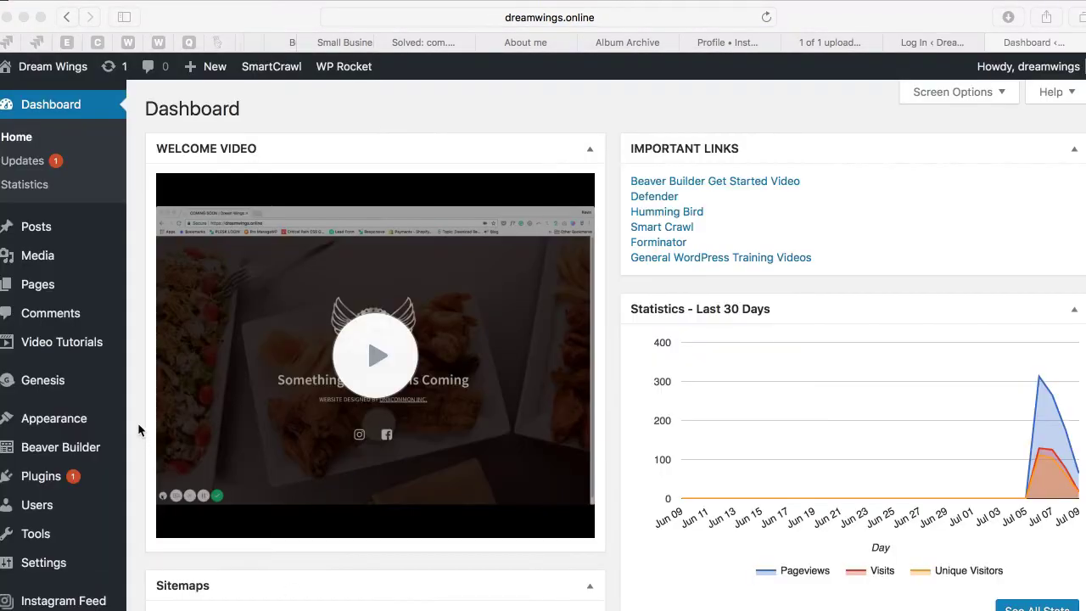
# - Open the WordPress page for adding new plugins
pyautogui.scroll(-1, 153, 393)
pyautogui.scroll(1, 152, 392)
pyautogui.click(186, 24)
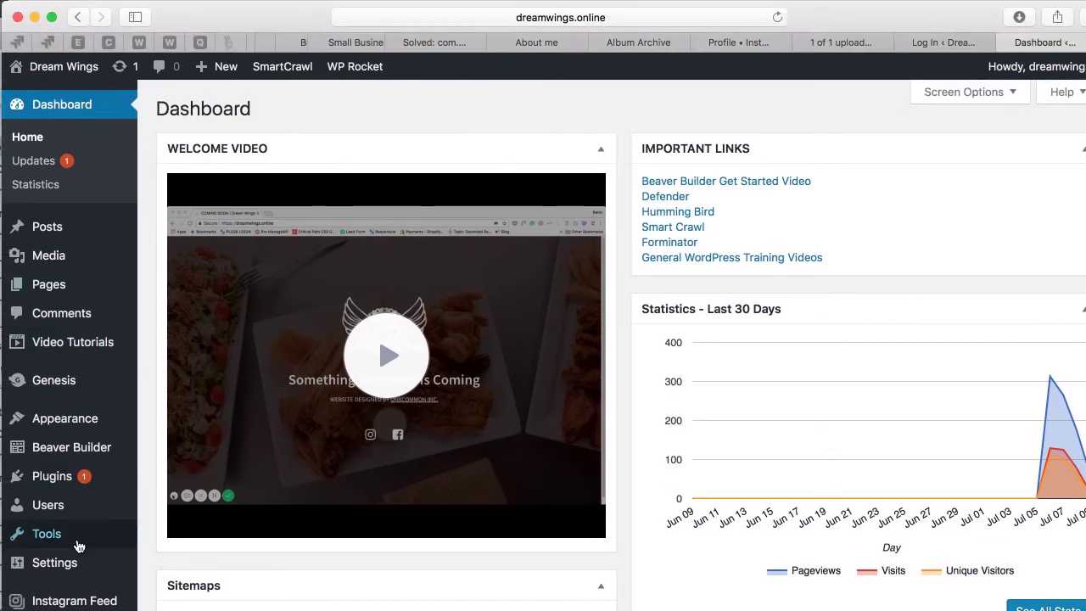
pyautogui.scroll(-2, 77, 458)
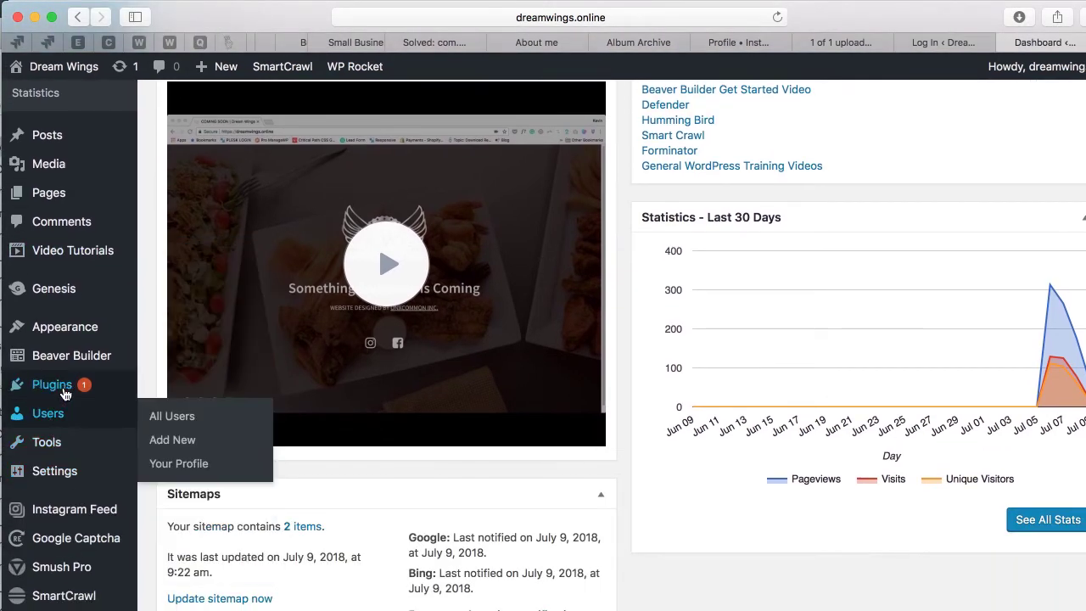
pyautogui.moveTo(101, 392)
pyautogui.click(158, 417)
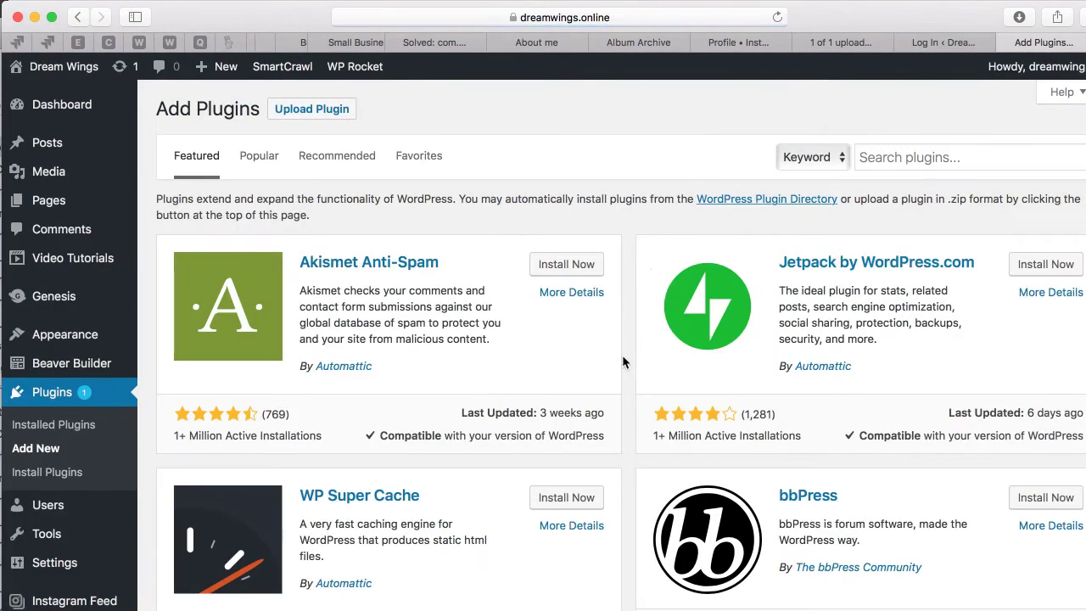
# - Search the plugin directory for "clover" and install Merchantech Online Orders for Clover
pyautogui.click(883, 158)
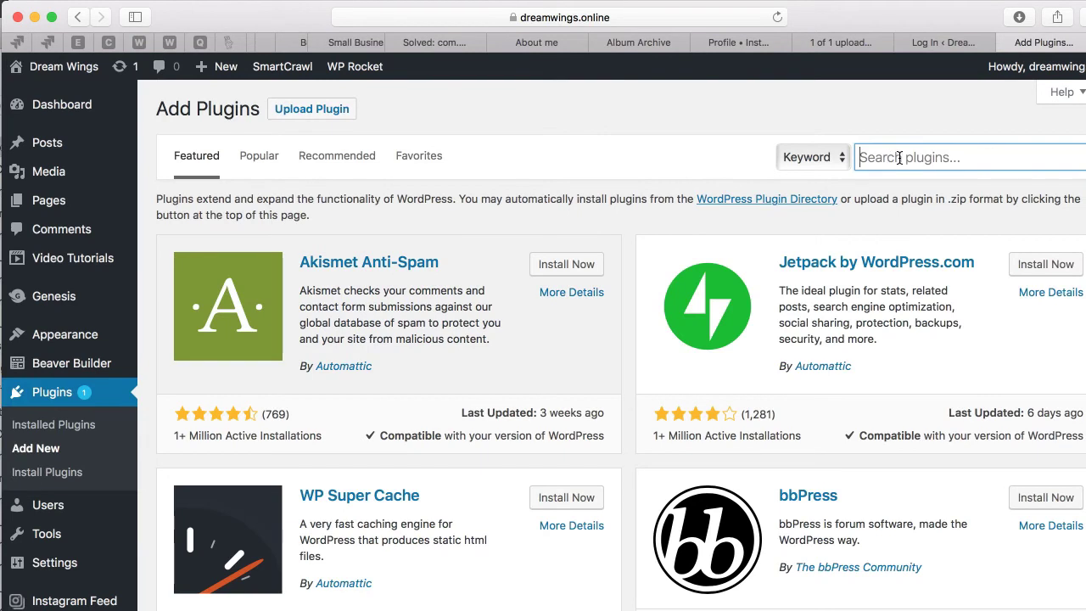
pyautogui.write('clover')
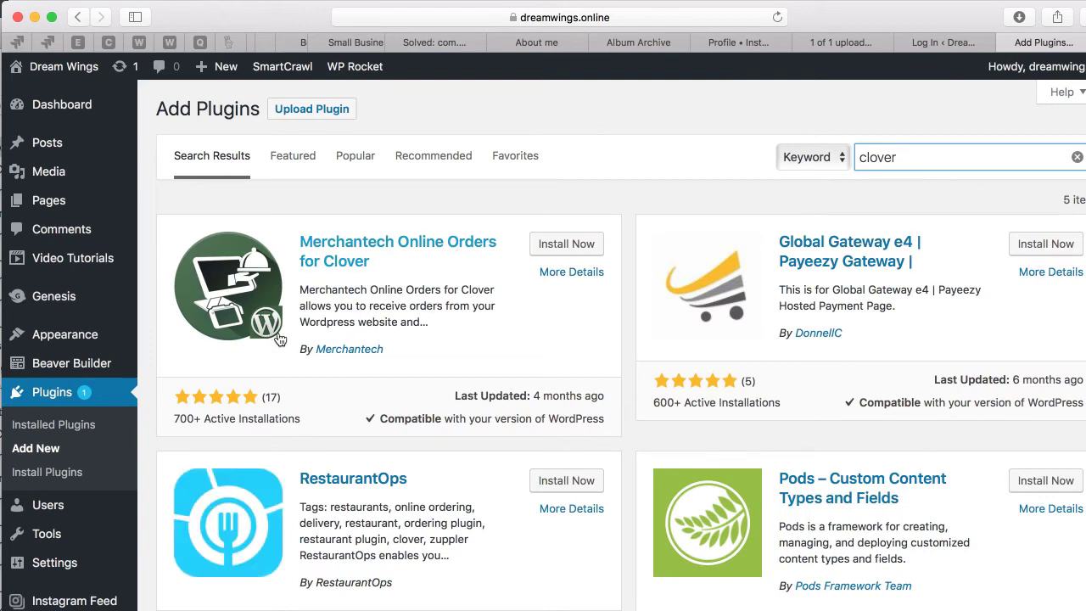
pyautogui.click(563, 244)
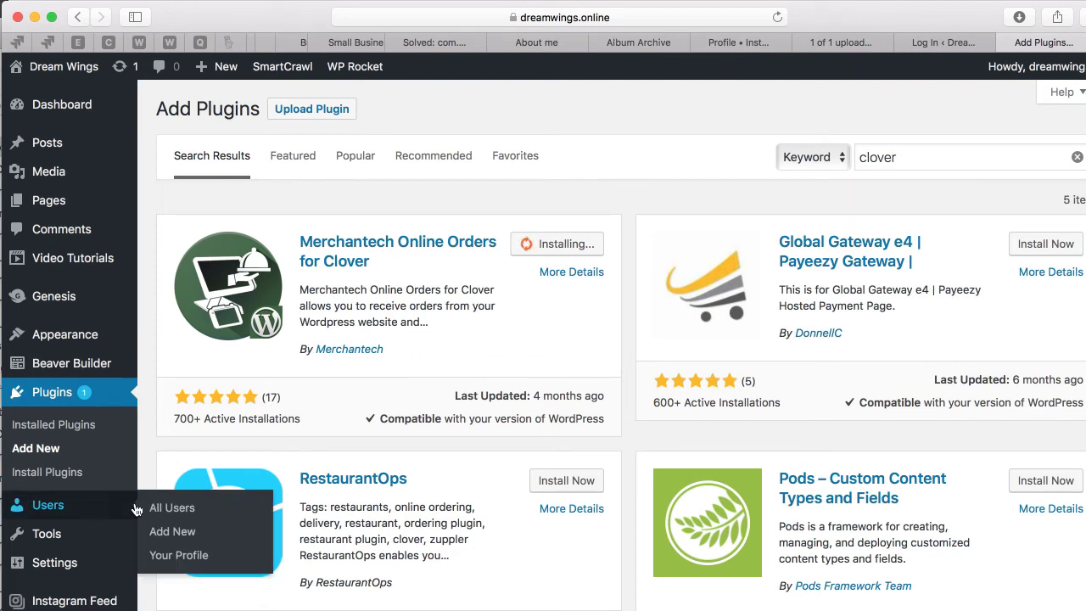
# - Activate the newly installed Merchantech Online Orders for Clover plugin
pyautogui.scroll(-5, 141, 509)
pyautogui.scroll(-3, 141, 534)
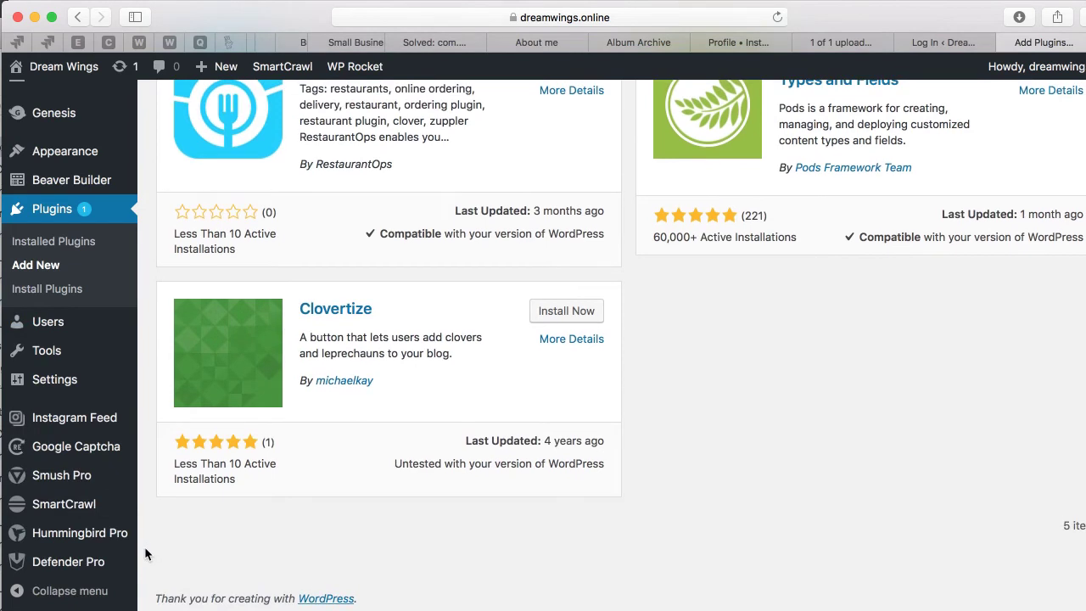
pyautogui.scroll(8, 149, 490)
pyautogui.scroll(-3, 149, 487)
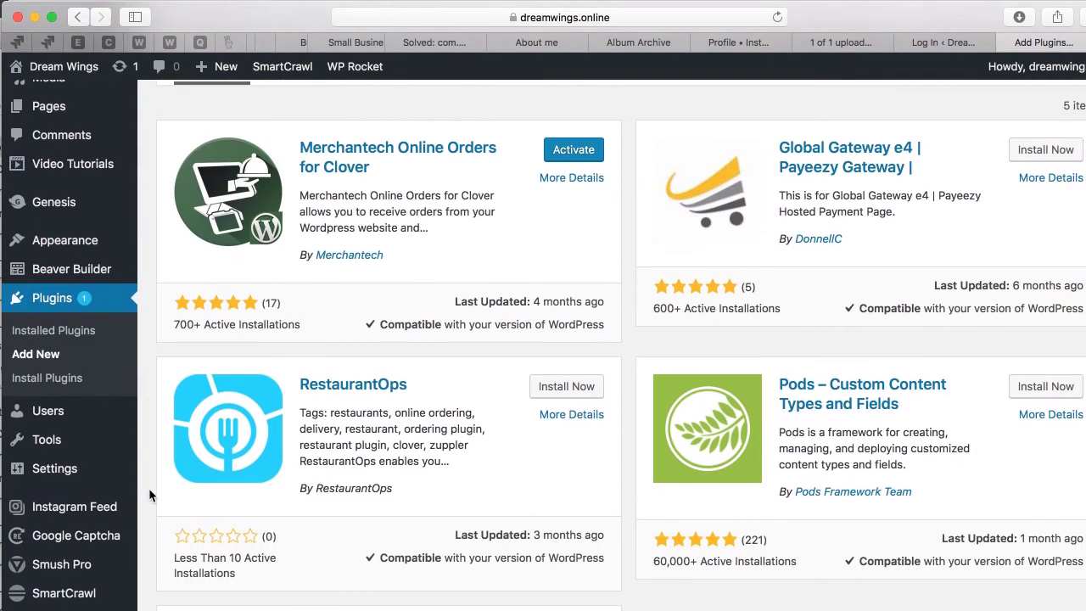
pyautogui.scroll(3, 499, 210)
pyautogui.click(569, 246)
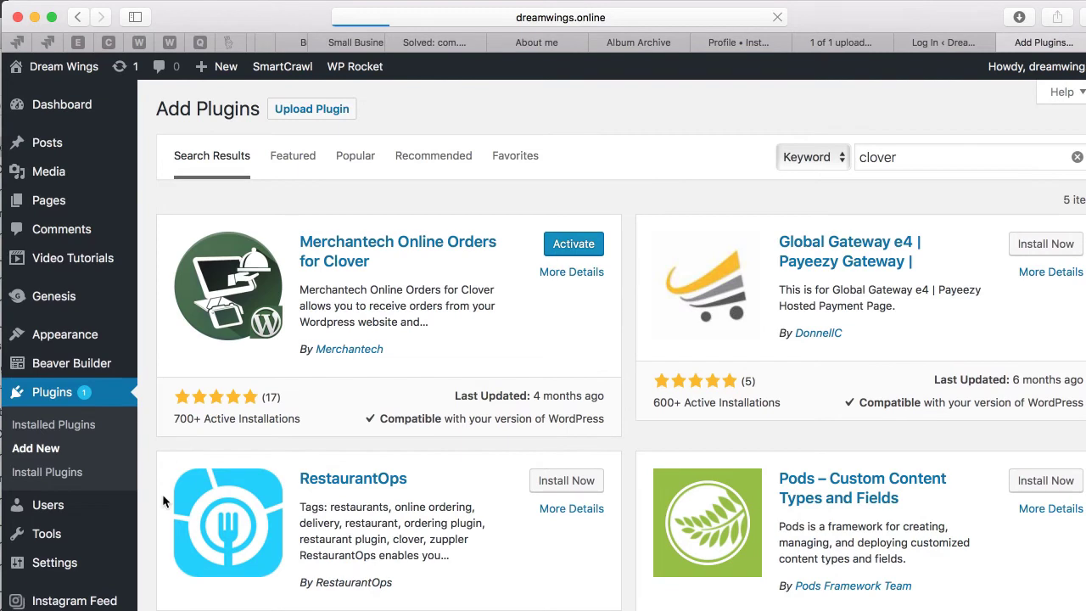
pyautogui.scroll(-4, 162, 494)
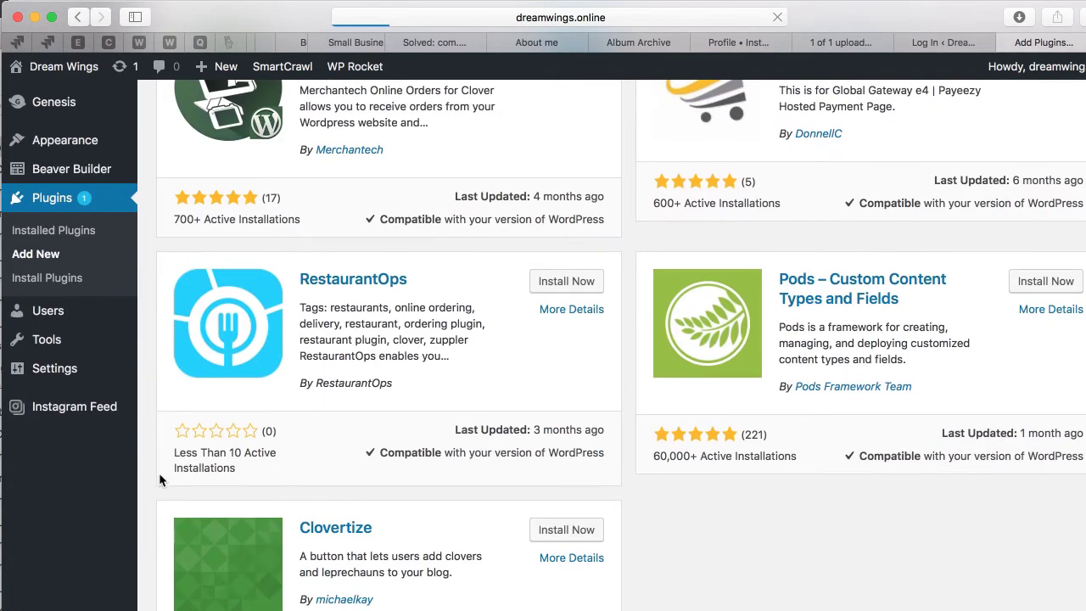
pyautogui.scroll(-4, 158, 480)
pyautogui.scroll(-1, 159, 473)
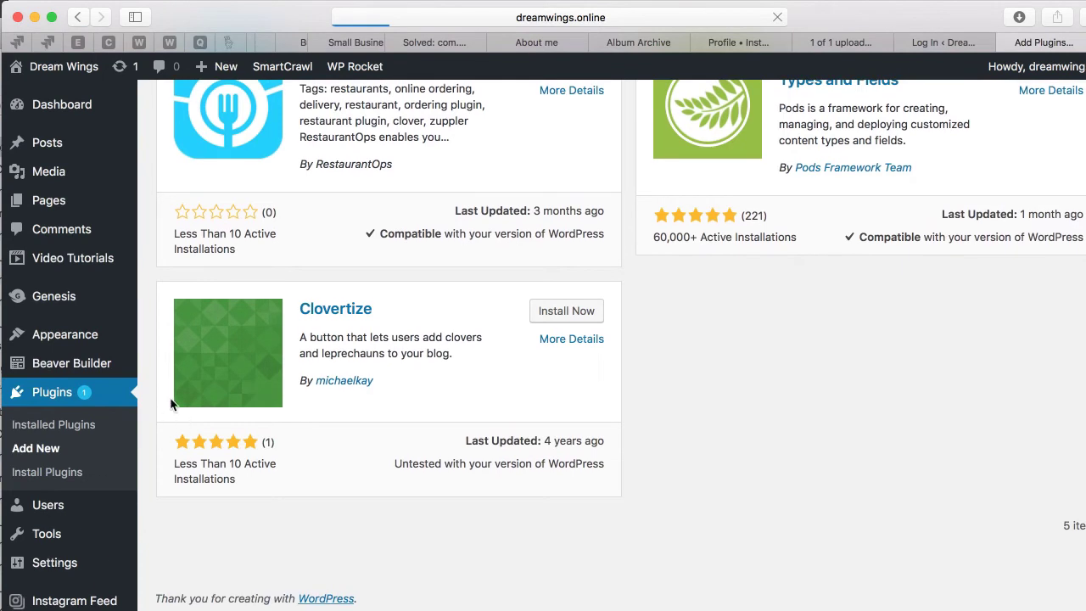
pyautogui.scroll(8, 142, 387)
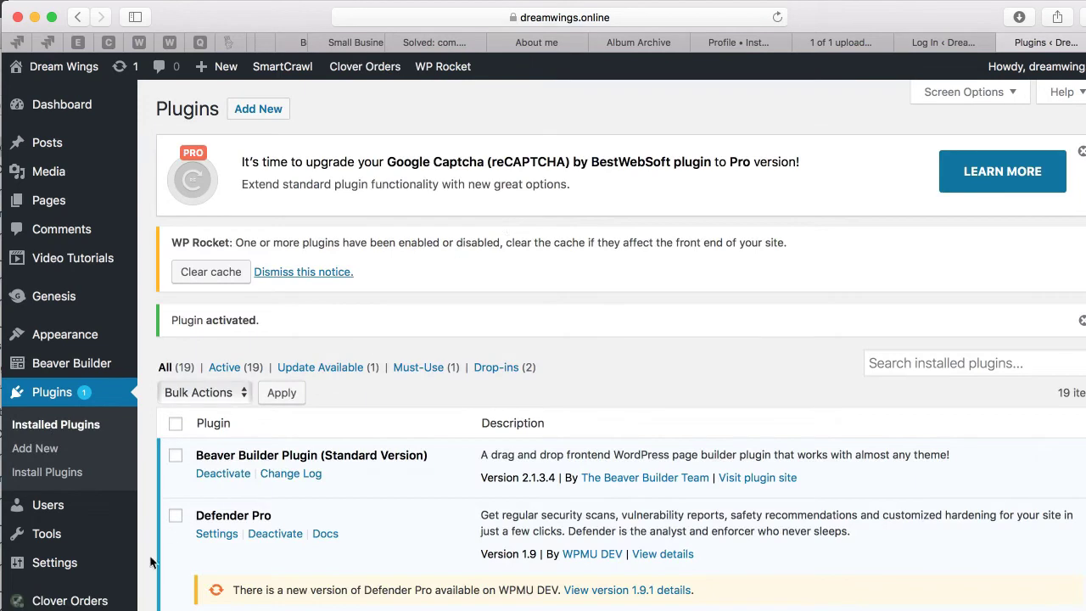
# - Open the Clover Orders settings and enter the store's API key in the key settings
pyautogui.scroll(-5, 161, 543)
pyautogui.moveTo(99, 397)
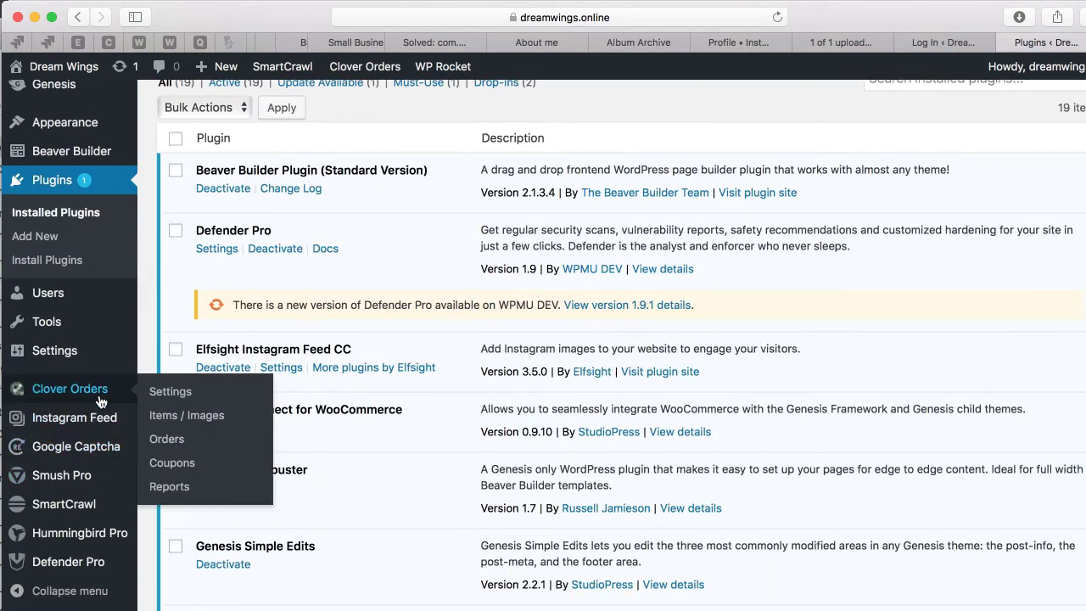
pyautogui.click(168, 395)
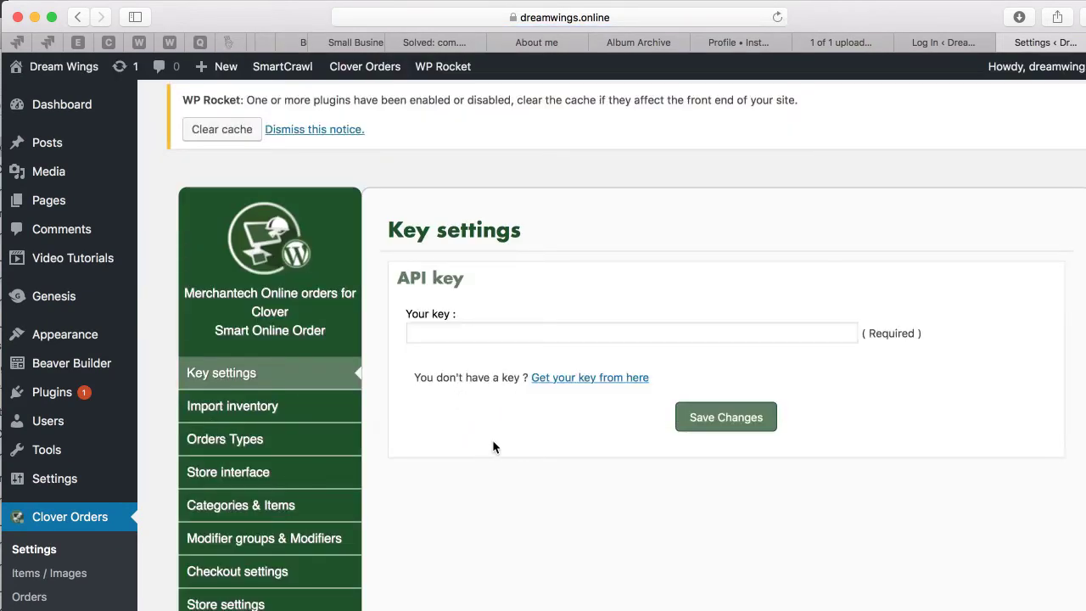
pyautogui.click(497, 337)
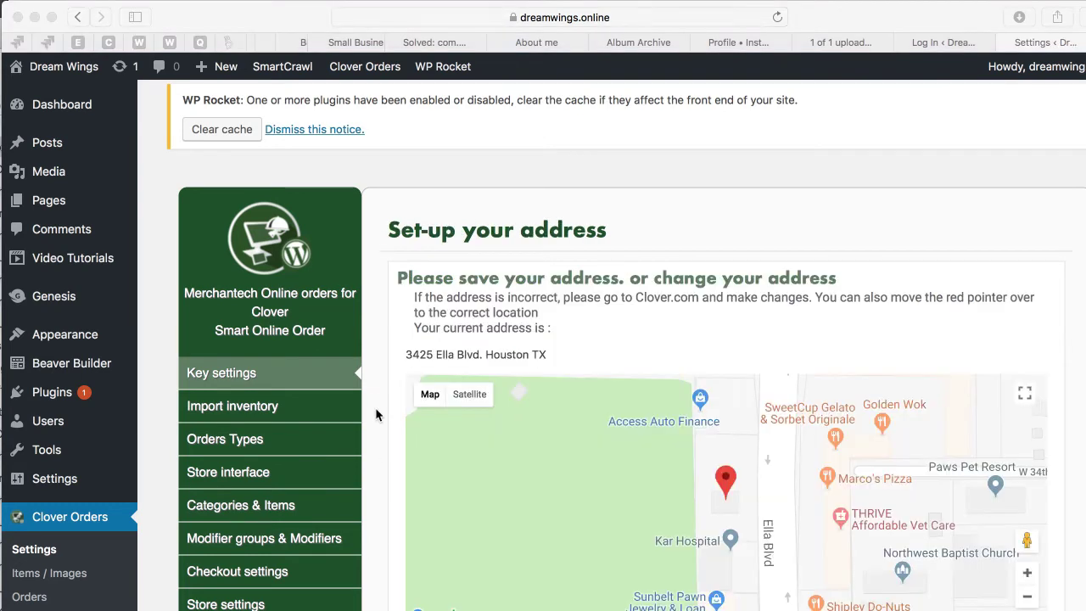
# - Check the store's location on the address set-up map and save the store address
pyautogui.scroll(-5, 377, 414)
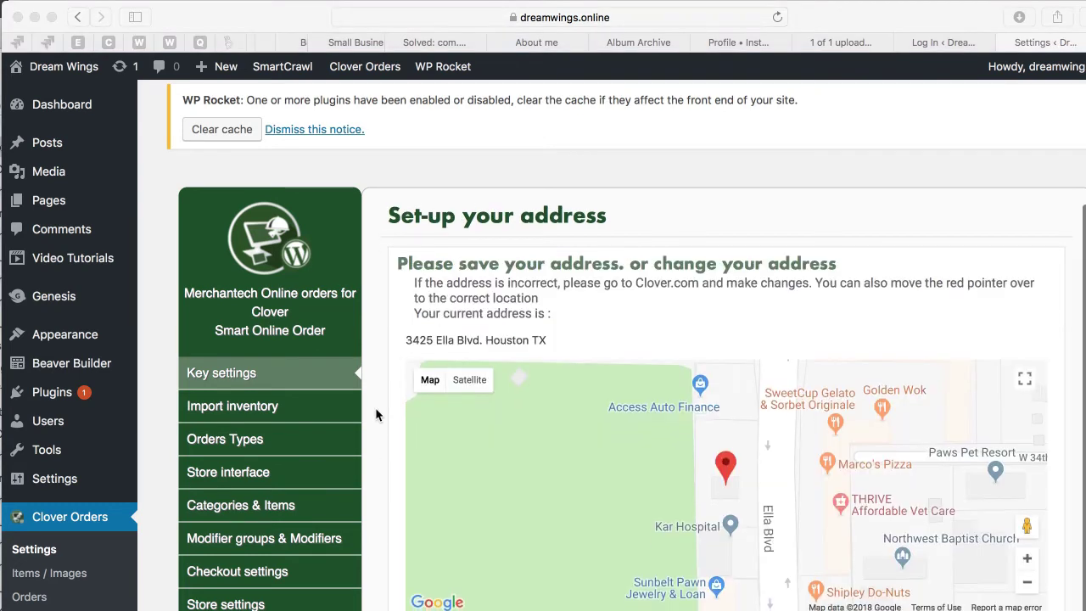
pyautogui.scroll(2, 374, 407)
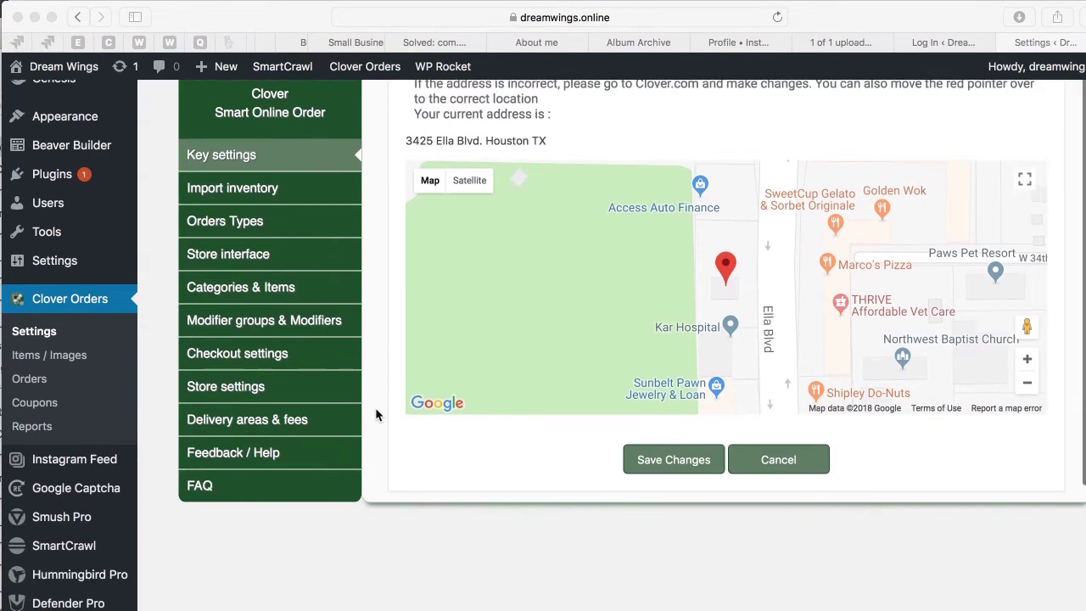
pyautogui.scroll(1, 390, 322)
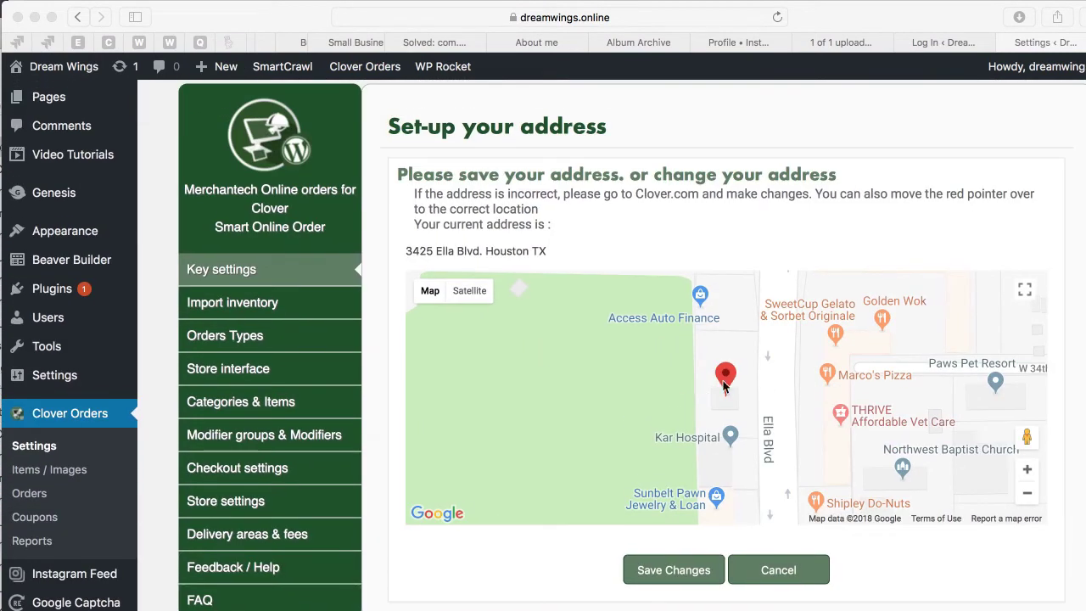
pyautogui.click(1027, 493)
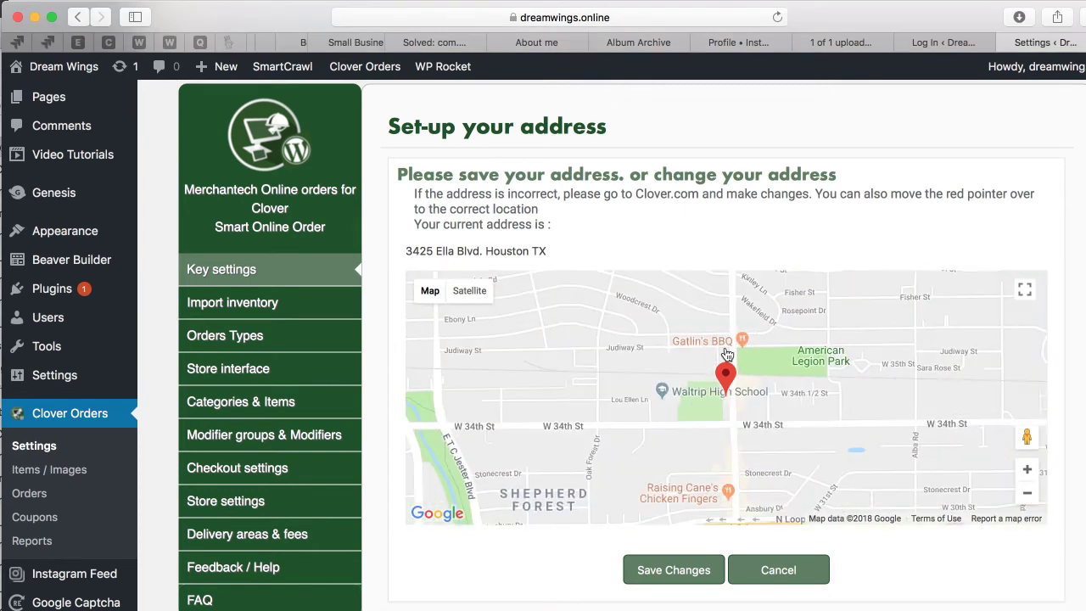
pyautogui.click(672, 573)
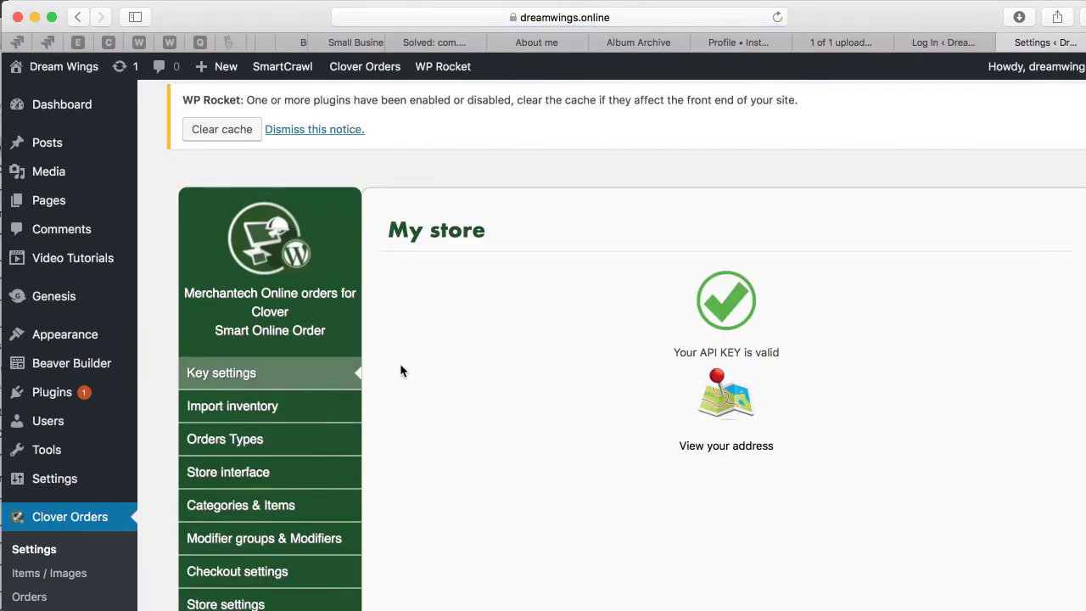
# - Run the manual sync for the modifiers and the categories in the plugin's Import inventory settings
pyautogui.scroll(-3, 399, 373)
pyautogui.click(304, 292)
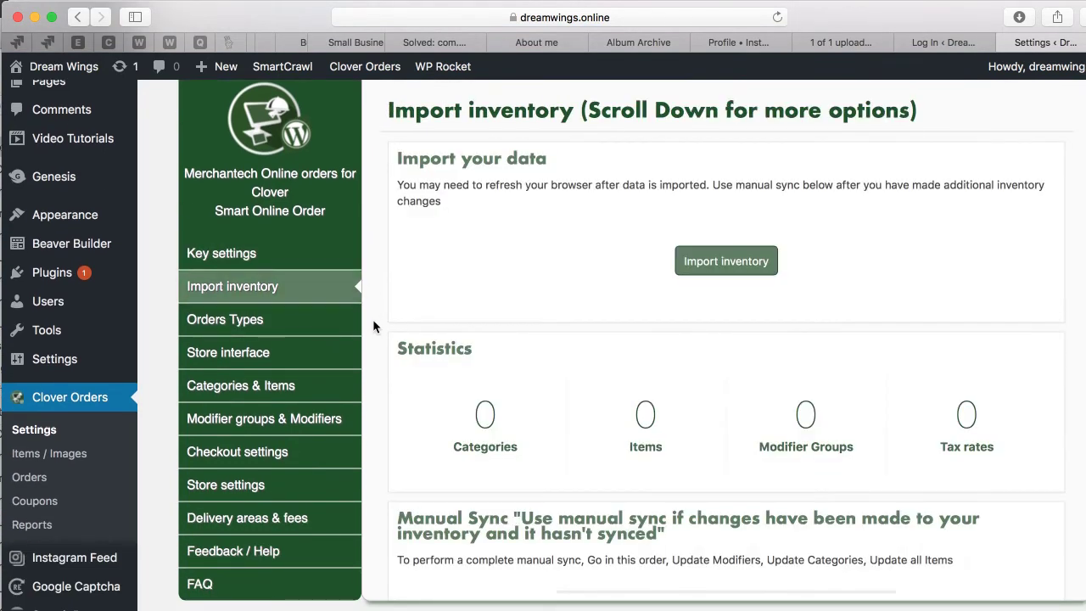
pyautogui.scroll(-5, 375, 342)
pyautogui.scroll(1, 374, 337)
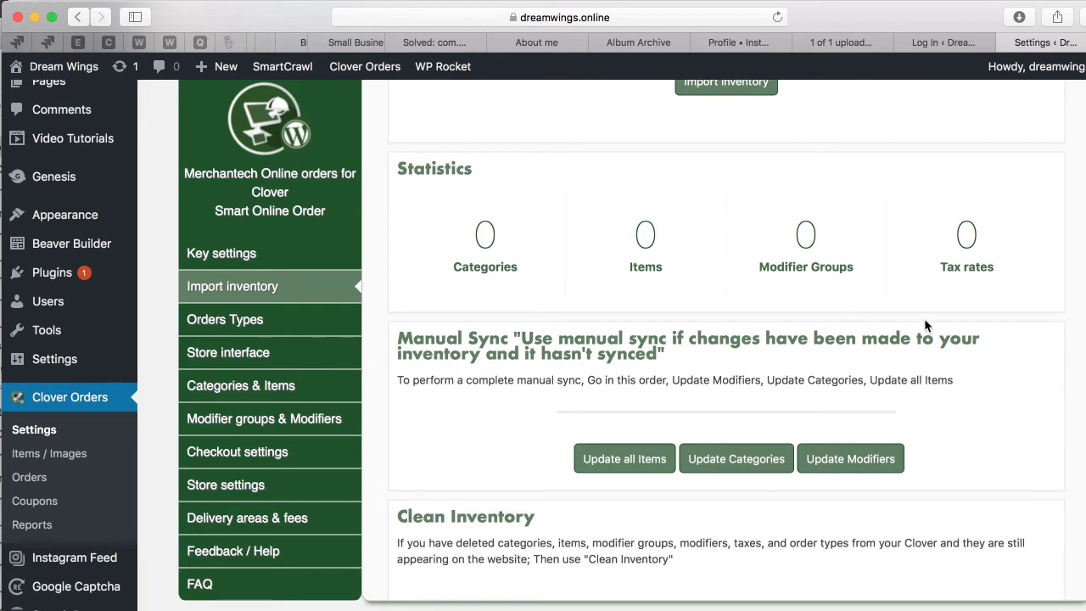
pyautogui.scroll(5, 946, 374)
pyautogui.scroll(-4, 945, 374)
pyautogui.click(905, 422)
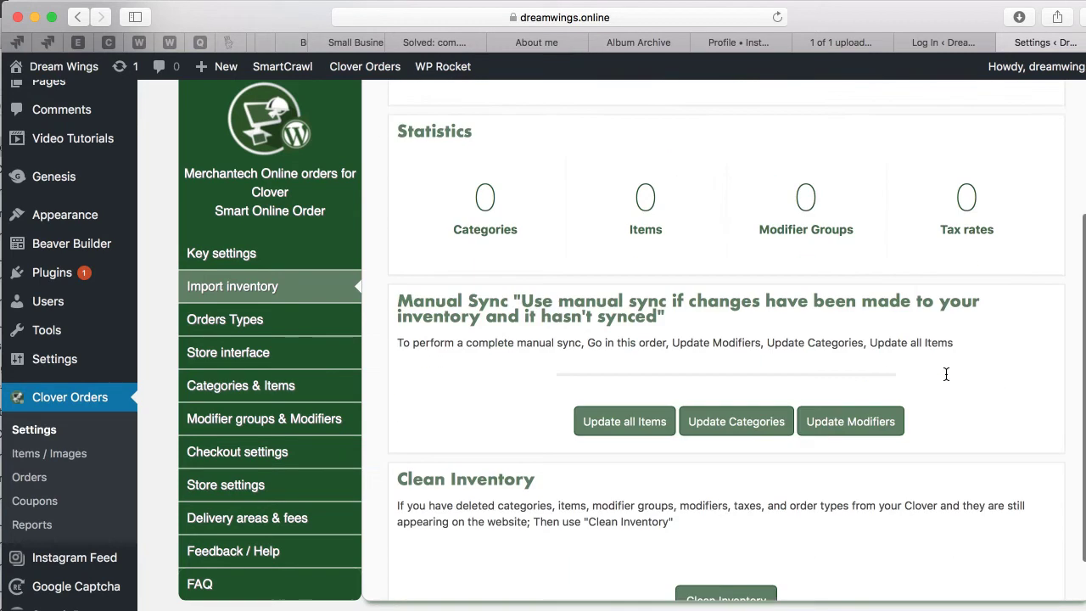
pyautogui.scroll(1, 933, 378)
pyautogui.scroll(2, 921, 410)
pyautogui.scroll(-2, 921, 410)
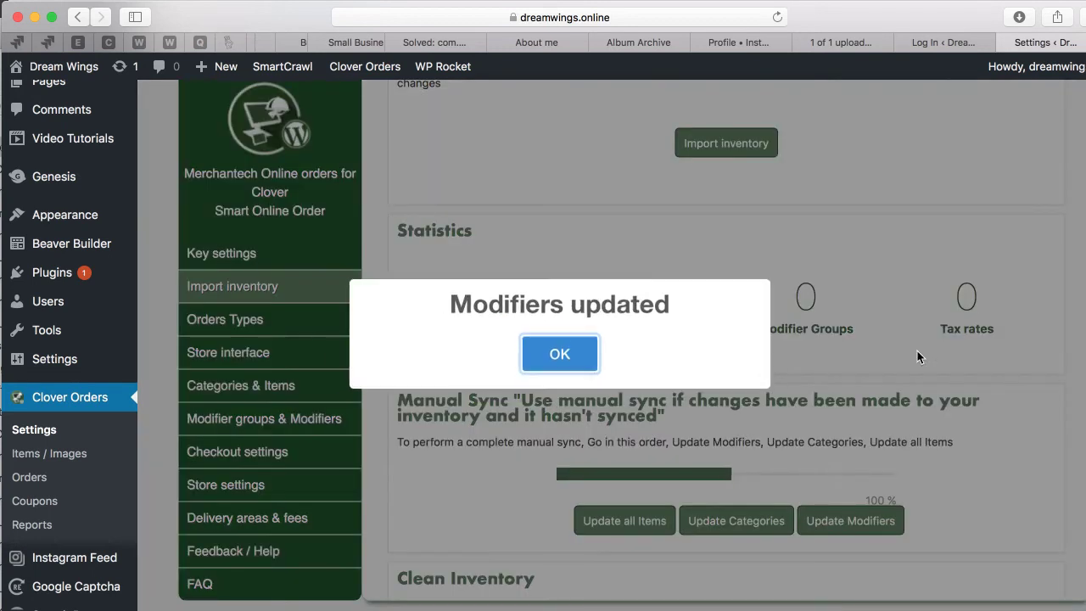
pyautogui.click(564, 351)
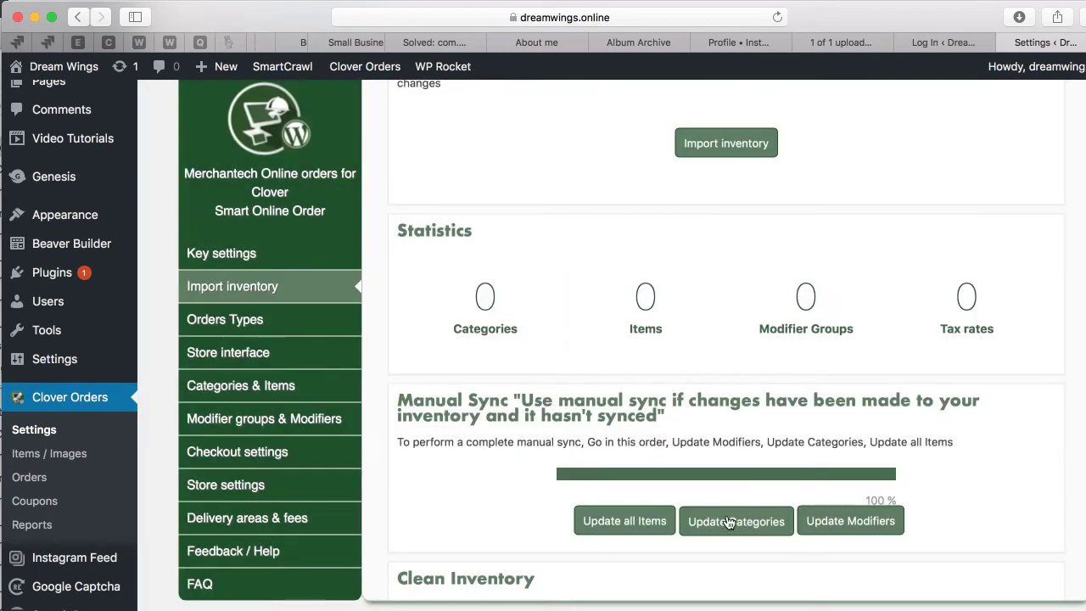
pyautogui.click(723, 520)
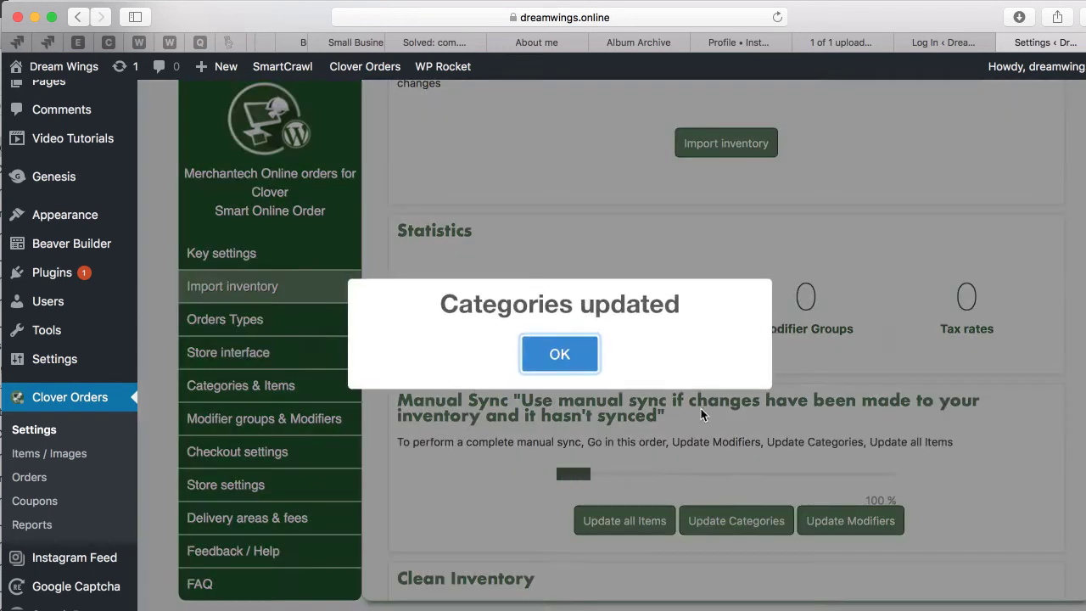
pyautogui.click(558, 352)
# - Import the store's Clover inventory into the plugin
pyautogui.scroll(3, 683, 367)
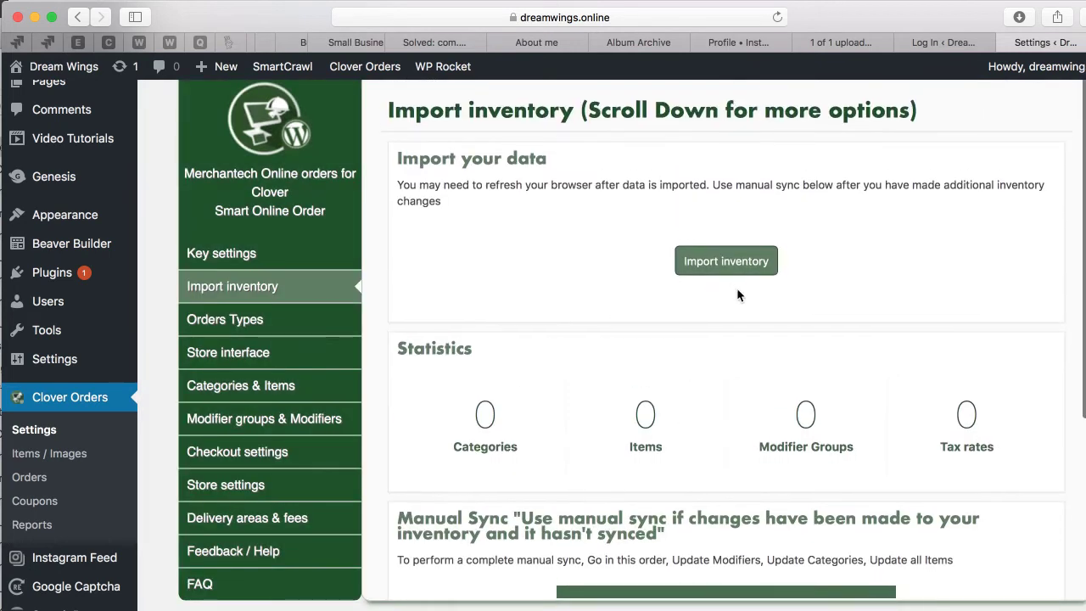
pyautogui.scroll(-2, 684, 415)
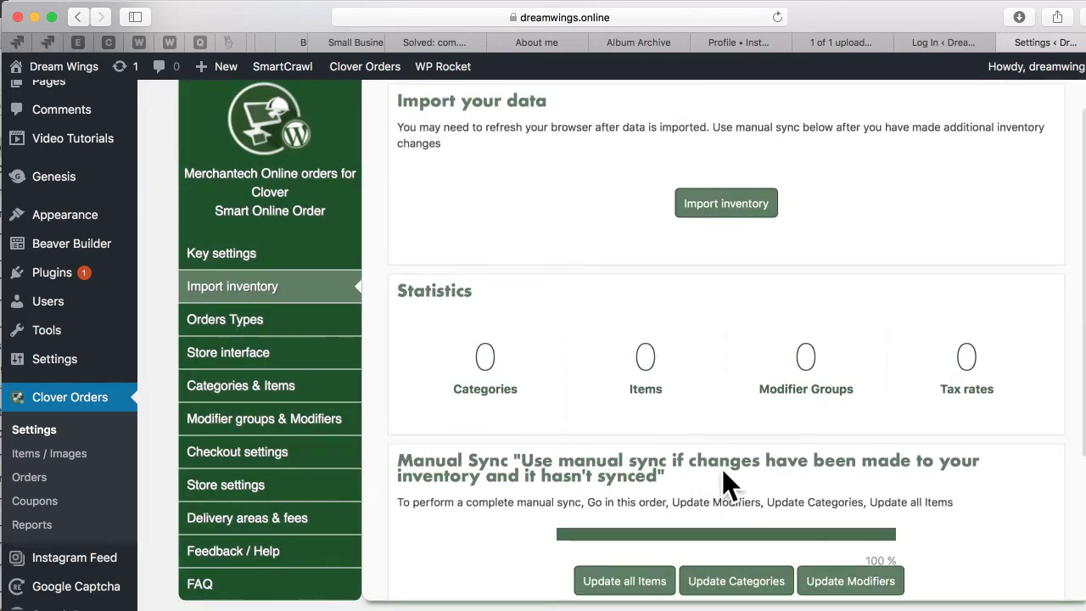
pyautogui.scroll(2, 705, 467)
pyautogui.click(715, 268)
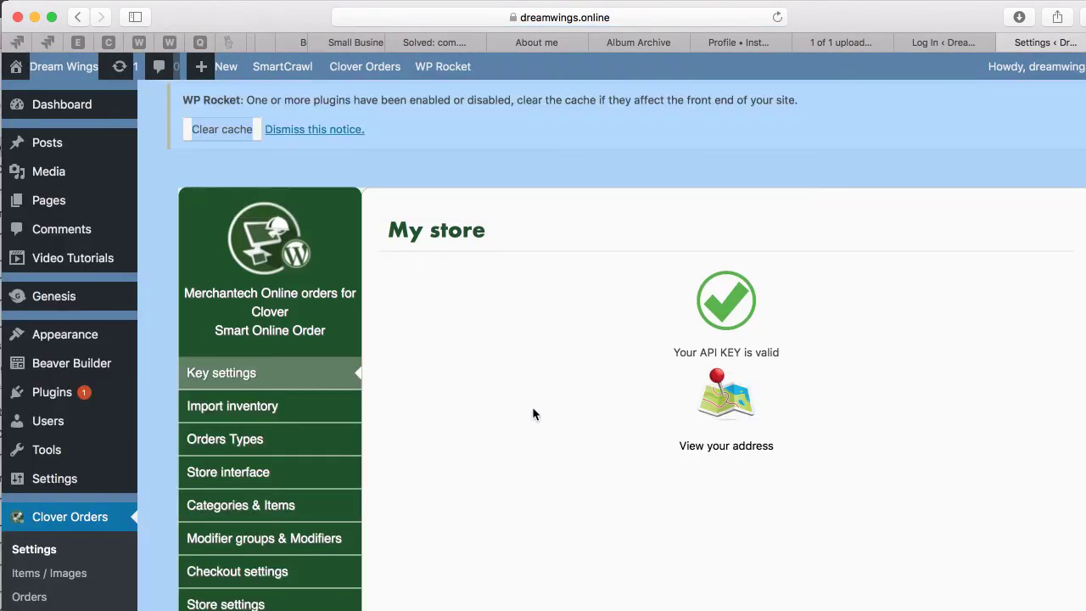
# - Reopen the Import inventory settings and check the statistics for categories, items, modifier groups and tax rates
pyautogui.scroll(-3, 441, 458)
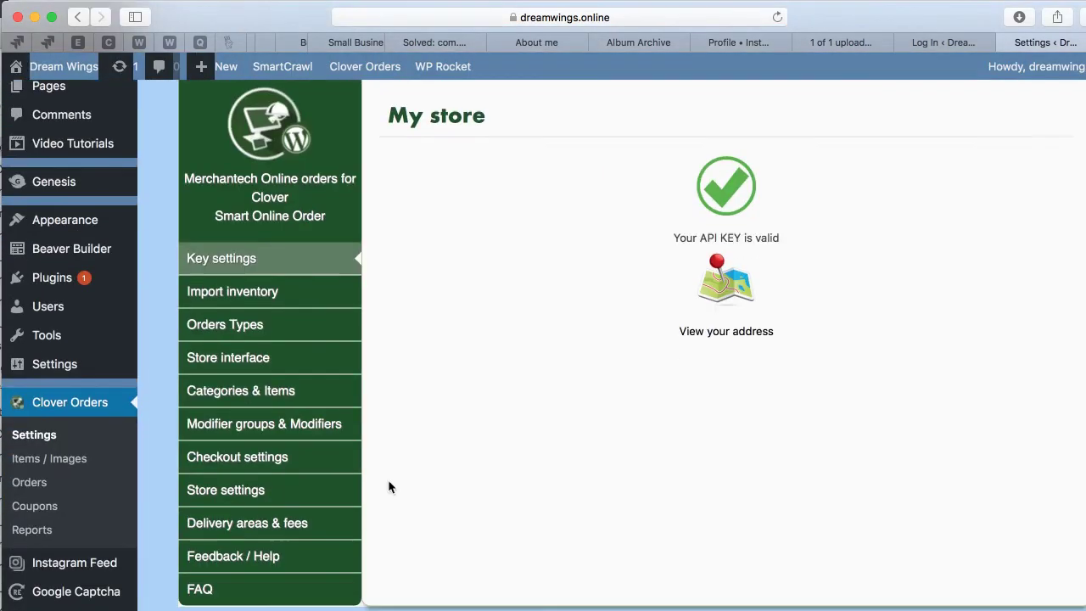
pyautogui.click(297, 292)
pyautogui.scroll(-3, 653, 433)
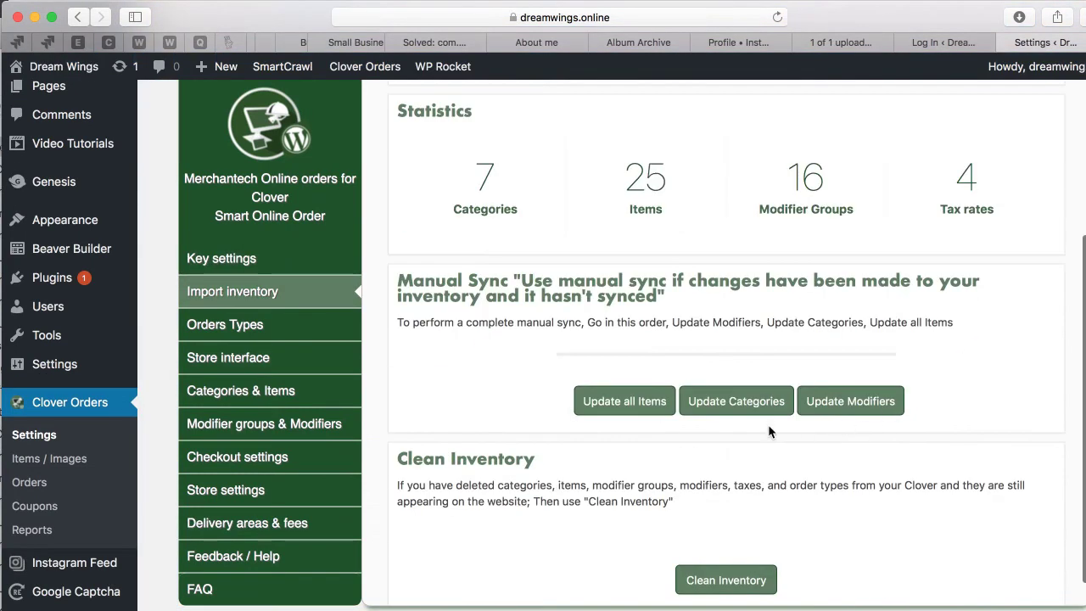
pyautogui.scroll(3, 733, 303)
pyautogui.scroll(-3, 735, 399)
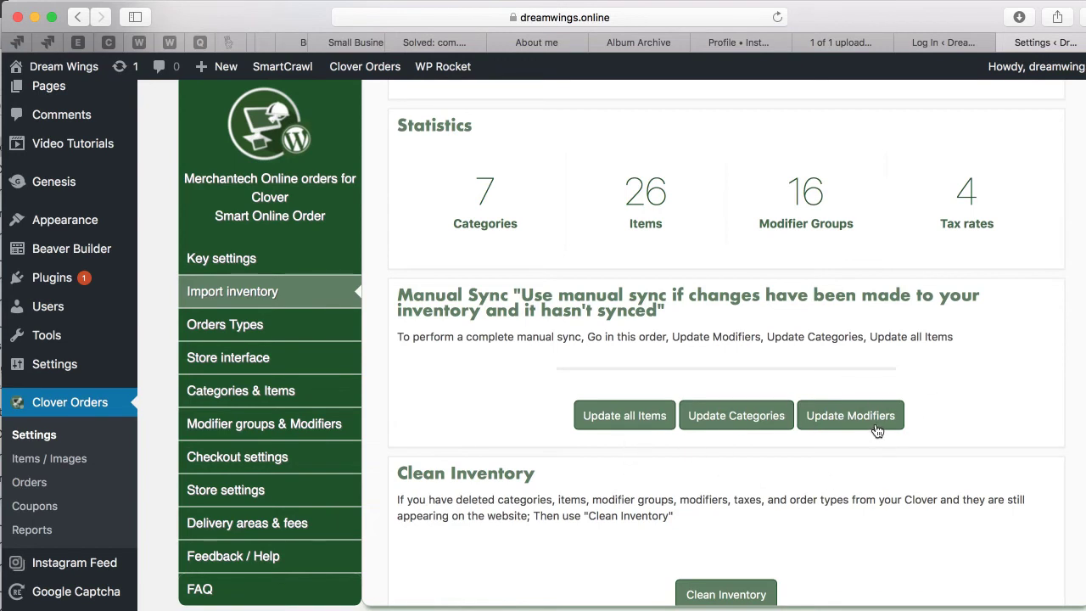
# - Open the Orders Types settings and look through the default order types and the form for adding new ones
pyautogui.scroll(-1, 516, 395)
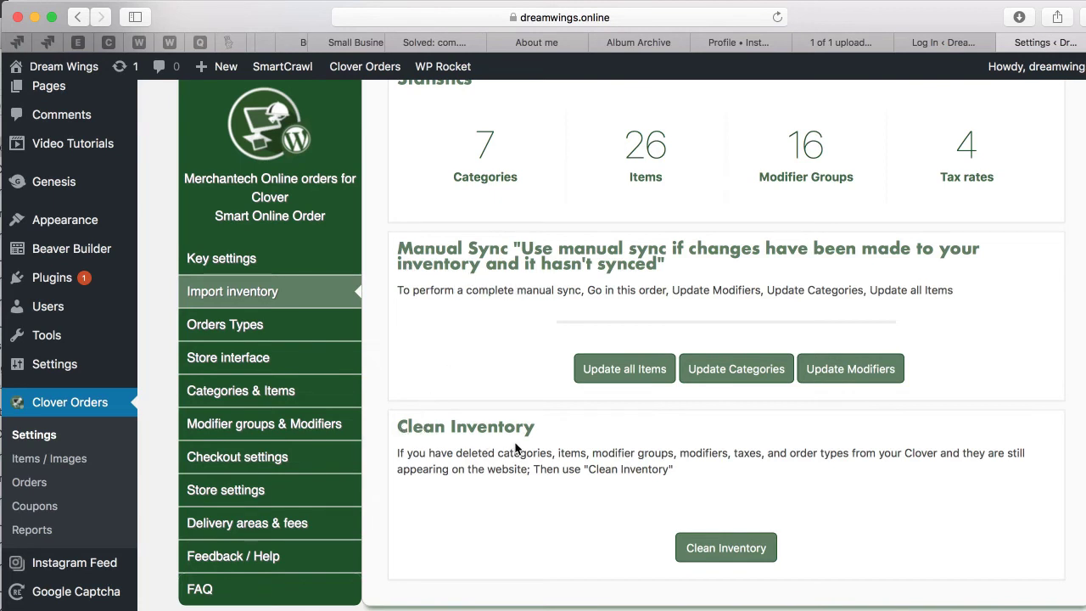
pyautogui.scroll(5, 513, 450)
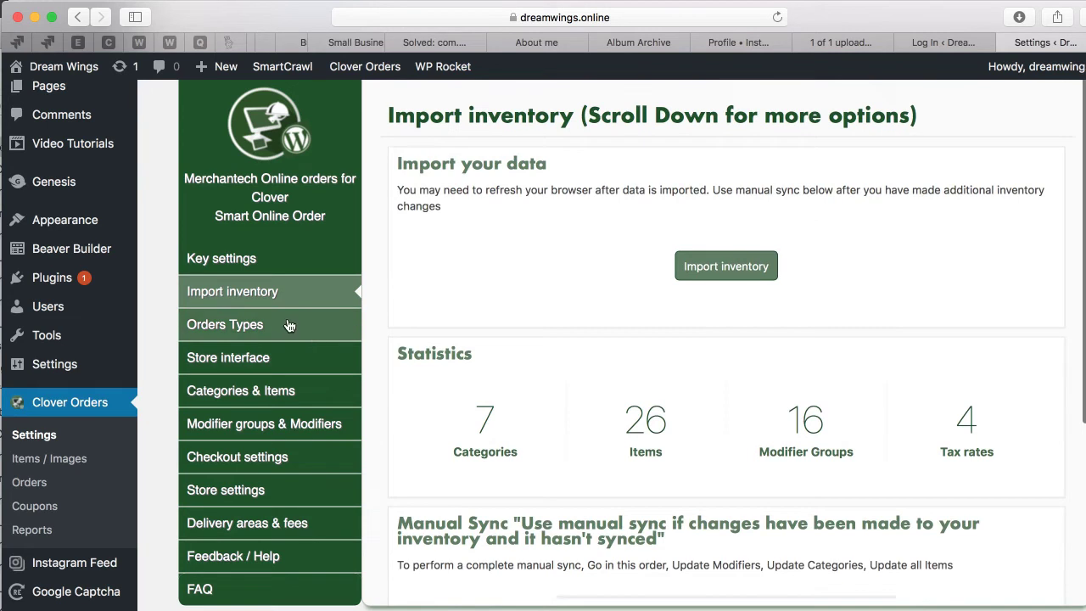
pyautogui.click(289, 326)
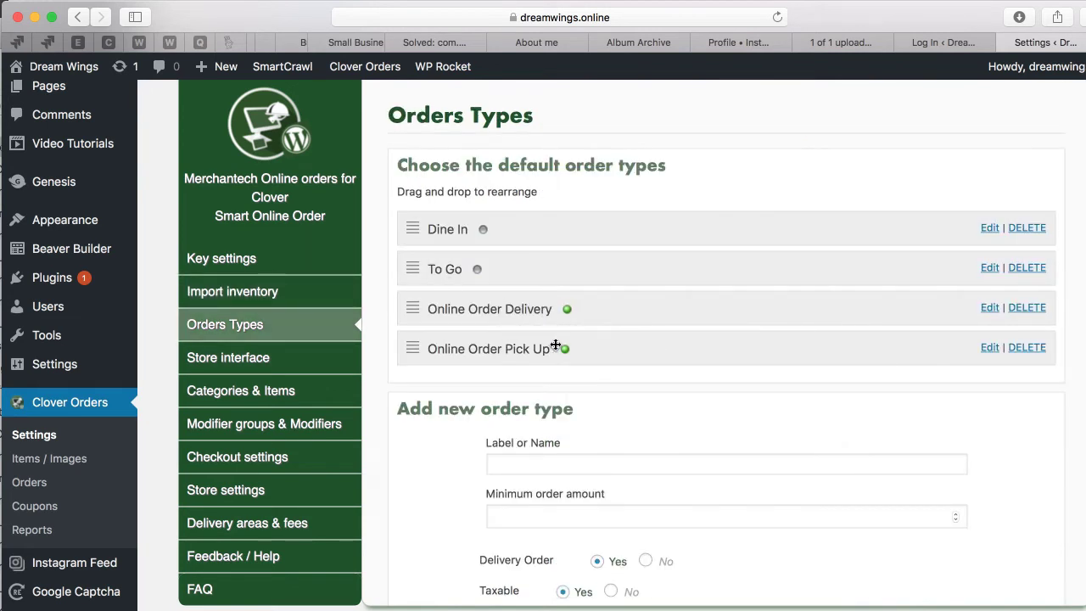
pyautogui.scroll(-3, 439, 434)
pyautogui.scroll(3, 427, 377)
pyautogui.scroll(-1, 428, 384)
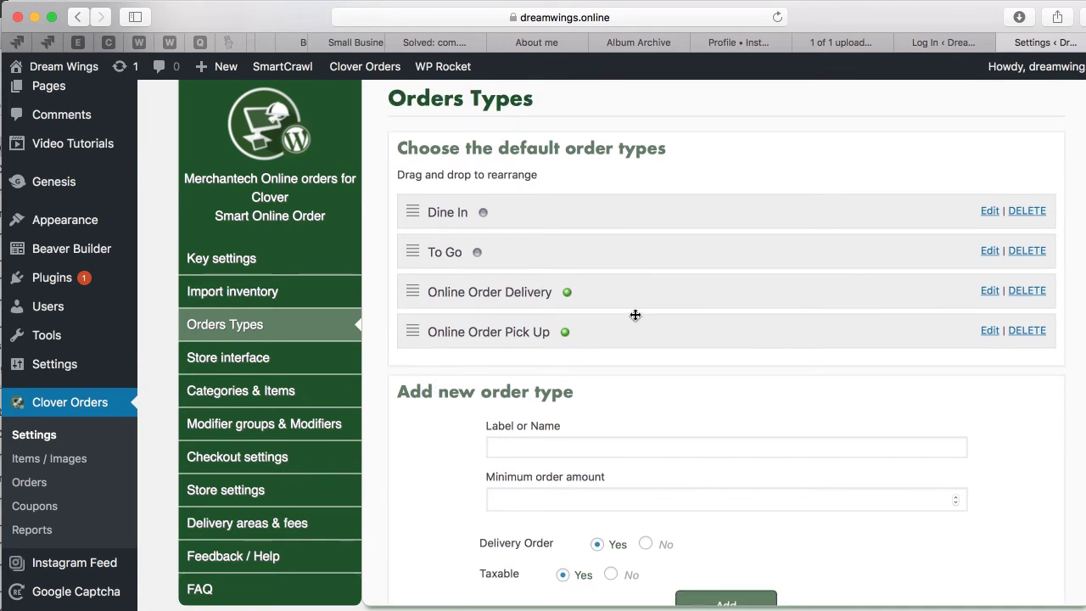
# - Open the Online Order Delivery order type for editing and switch it to disabled and back to enabled
pyautogui.click(989, 293)
pyautogui.click(585, 363)
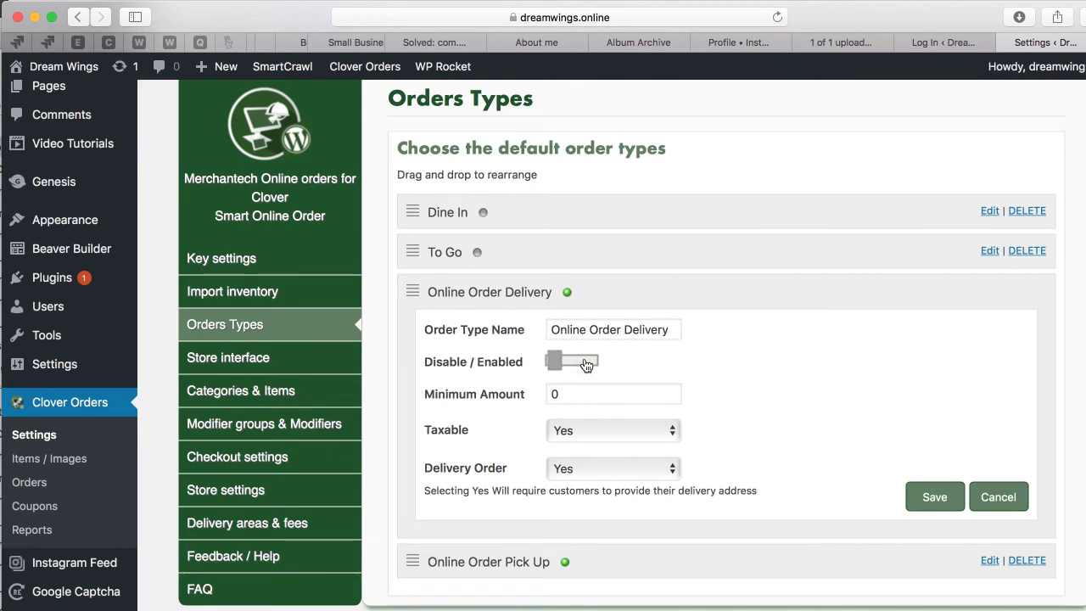
pyautogui.click(565, 363)
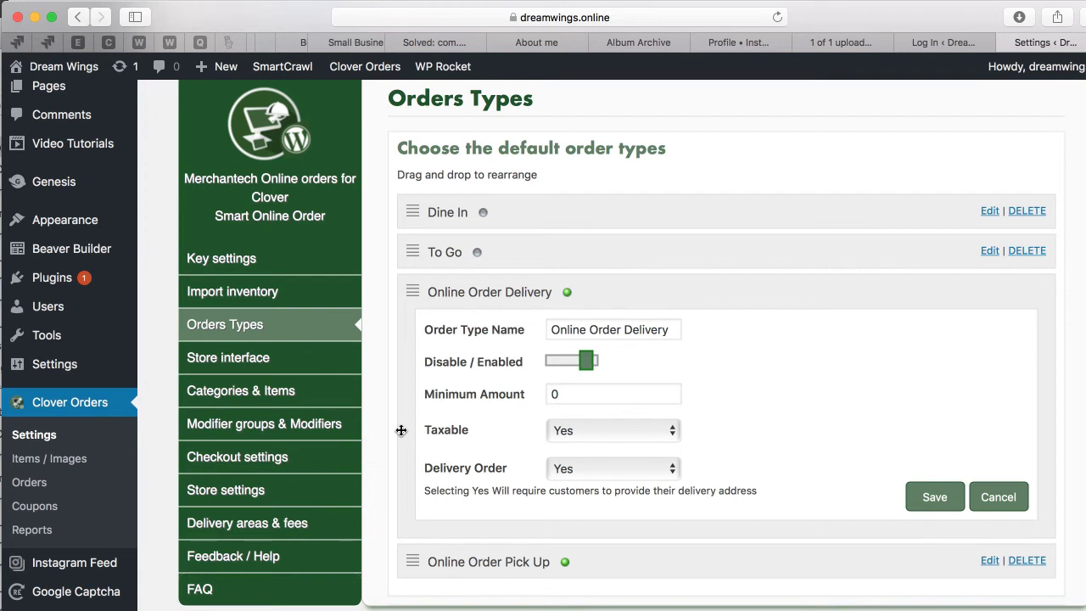
pyautogui.scroll(-5, 393, 512)
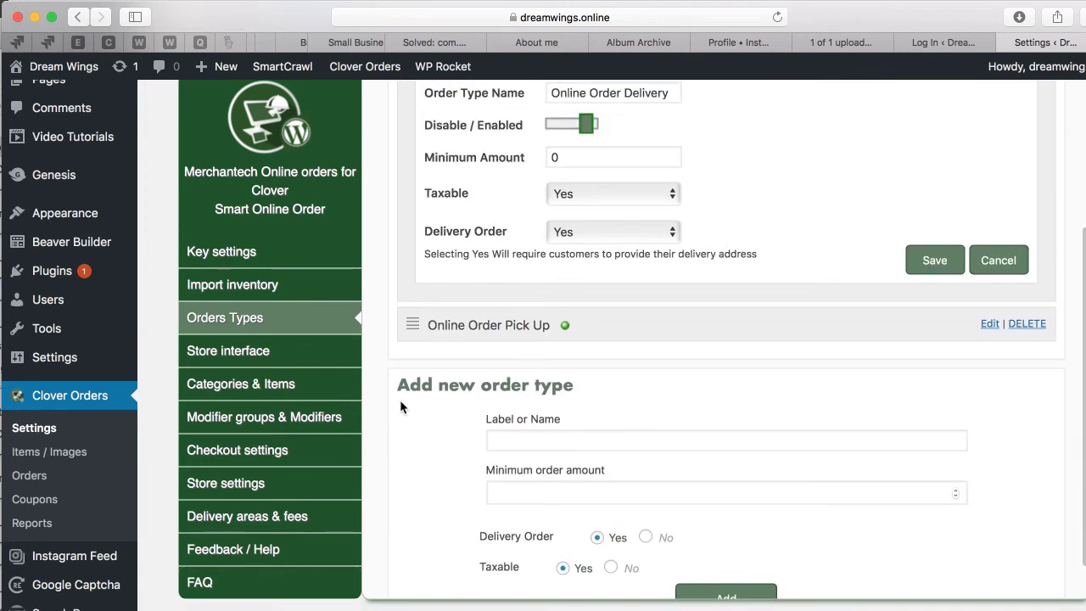
# - In the Delivery areas & fees settings, define circular zone 1 with a 5-mile radius, 5.00 minimum order and 1.00 delivery fee
pyautogui.click(252, 509)
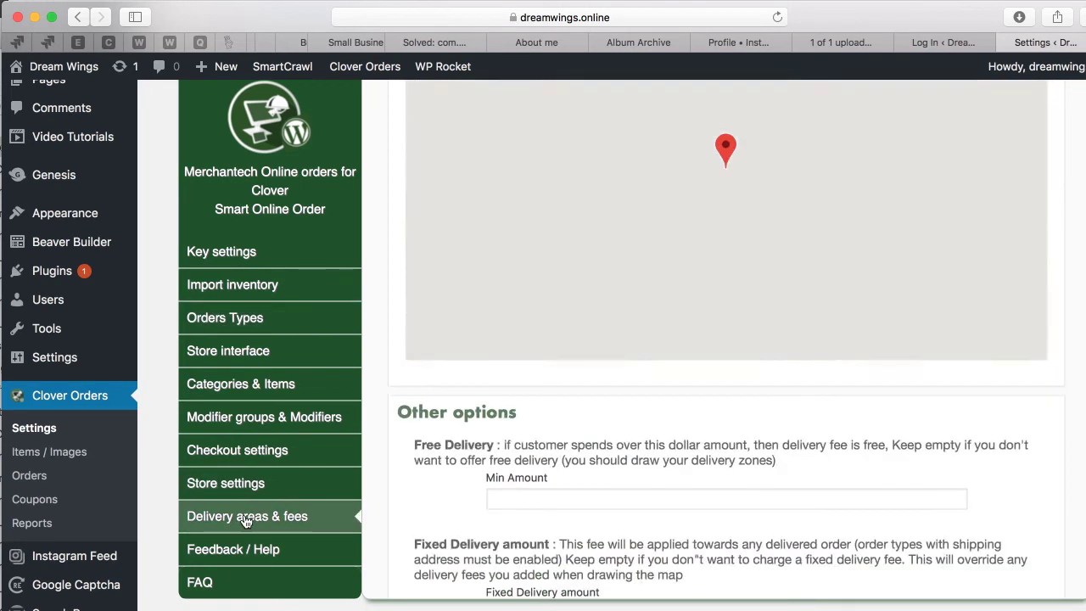
pyautogui.scroll(2, 384, 400)
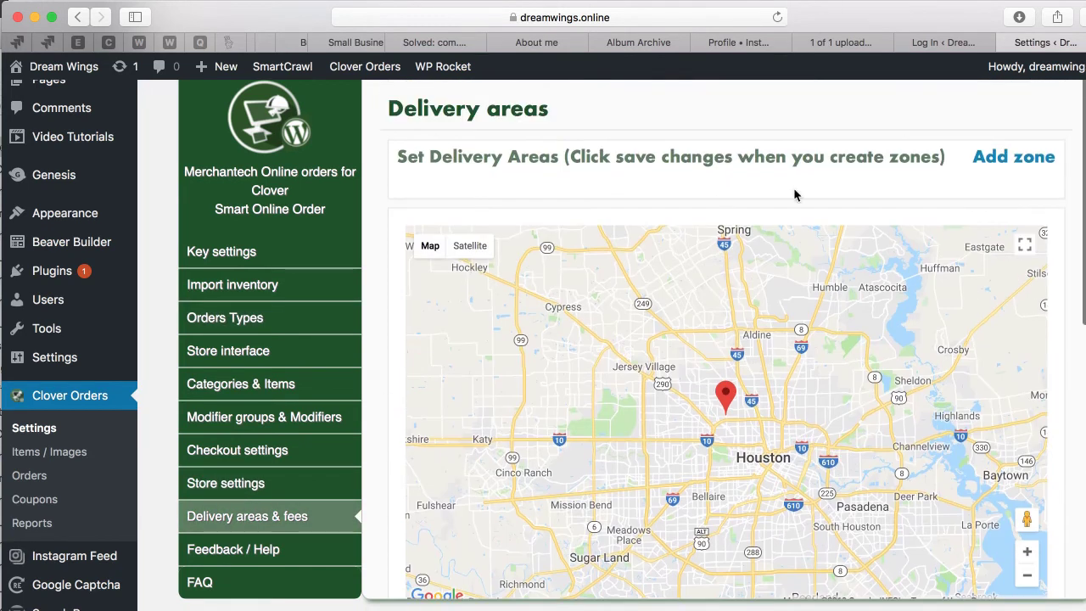
pyautogui.click(1022, 159)
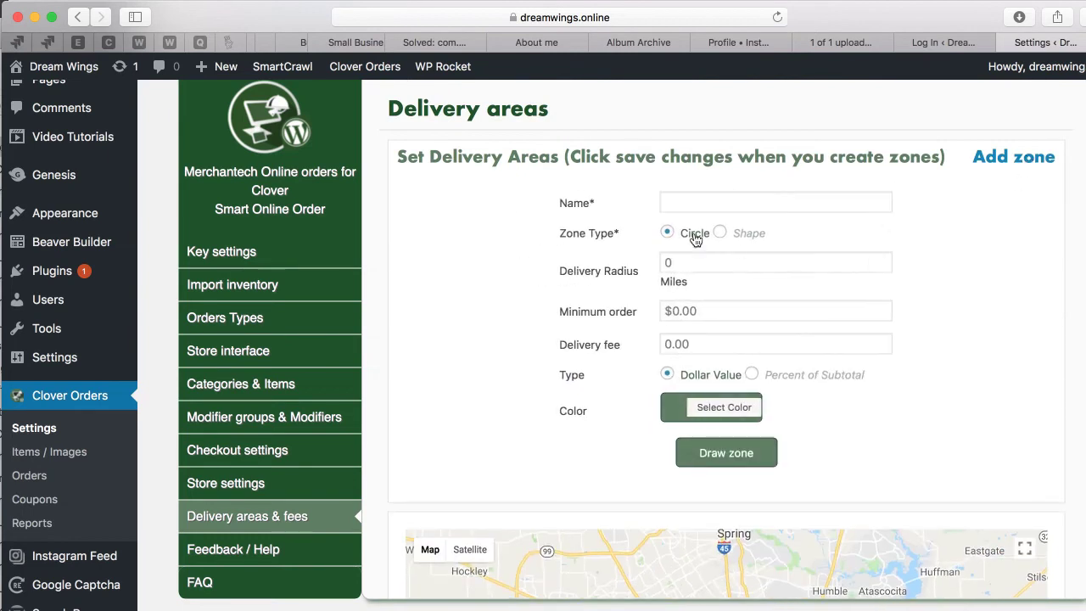
pyautogui.click(691, 205)
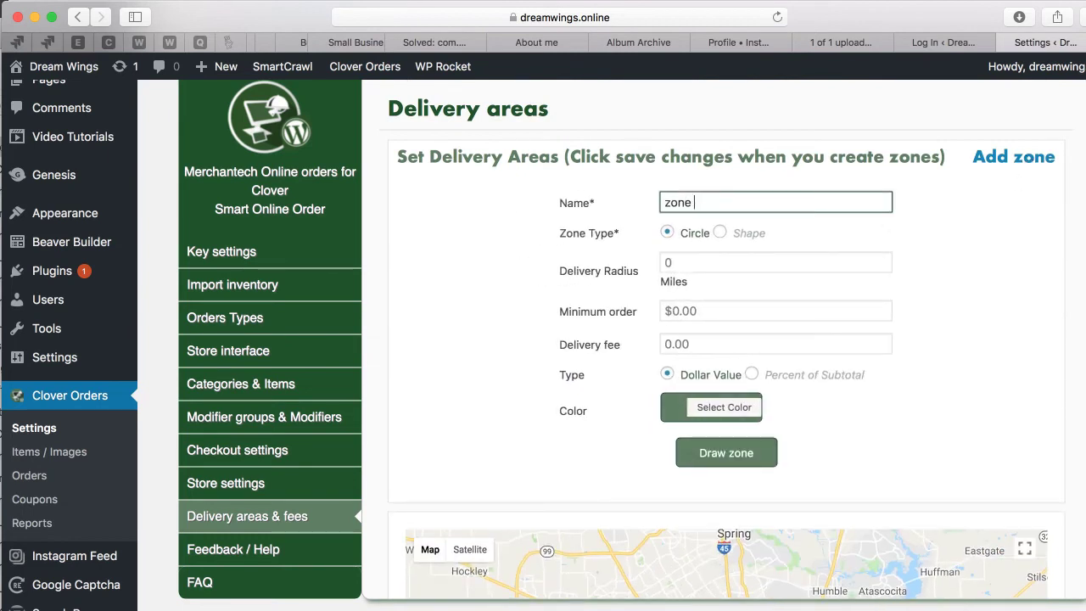
pyautogui.click(713, 262)
pyautogui.click(694, 312)
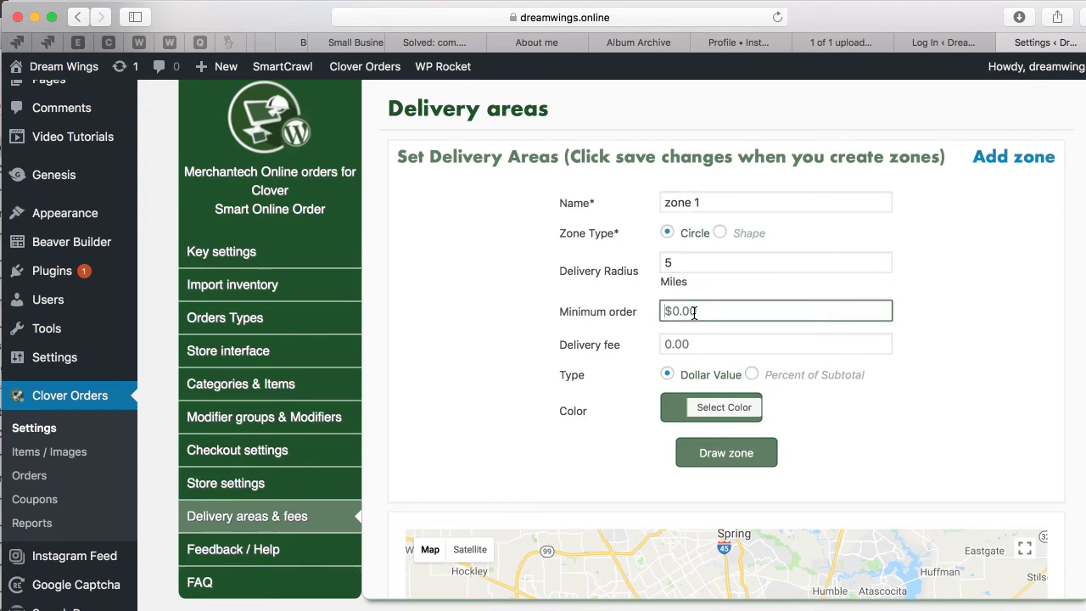
pyautogui.write('5.00')
pyautogui.click(695, 343)
pyautogui.write('1')
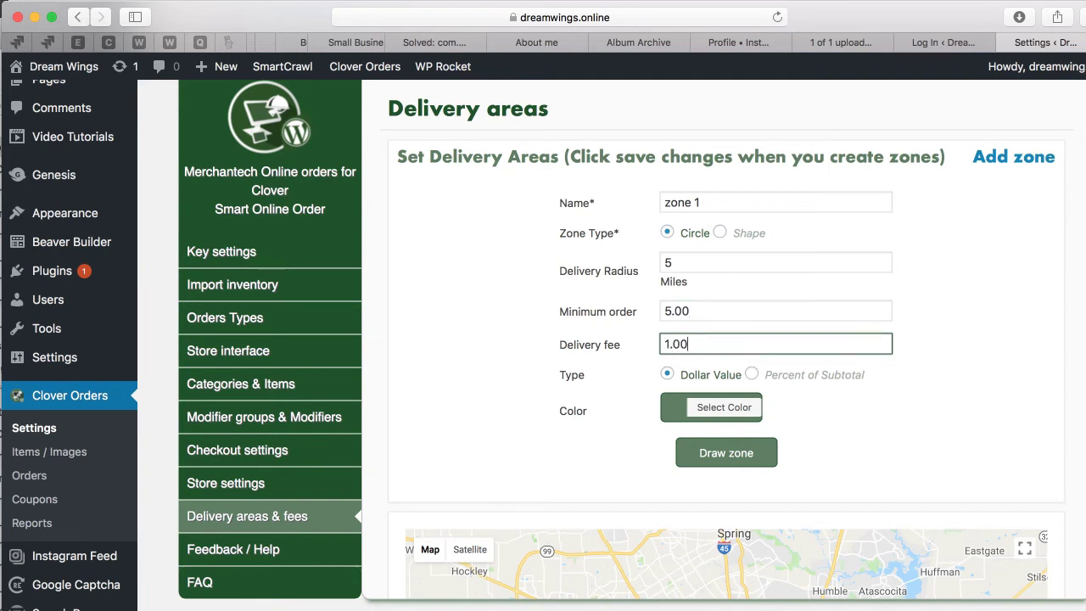
# - Draw the 5-mile zone 1 on the delivery map and validate it
pyautogui.scroll(-3, 894, 393)
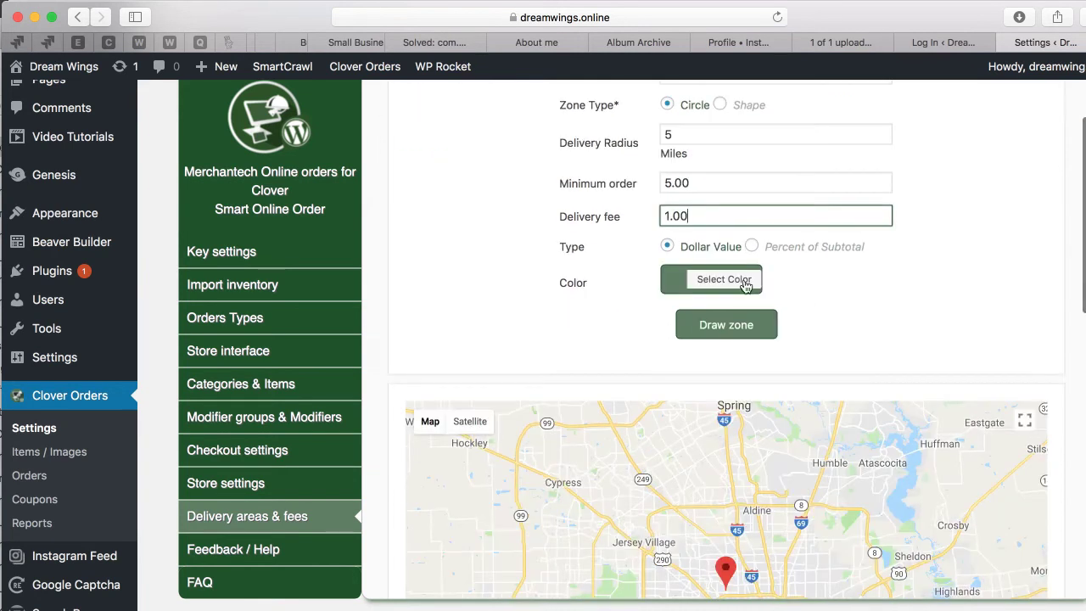
pyautogui.click(737, 327)
pyautogui.scroll(-3, 908, 322)
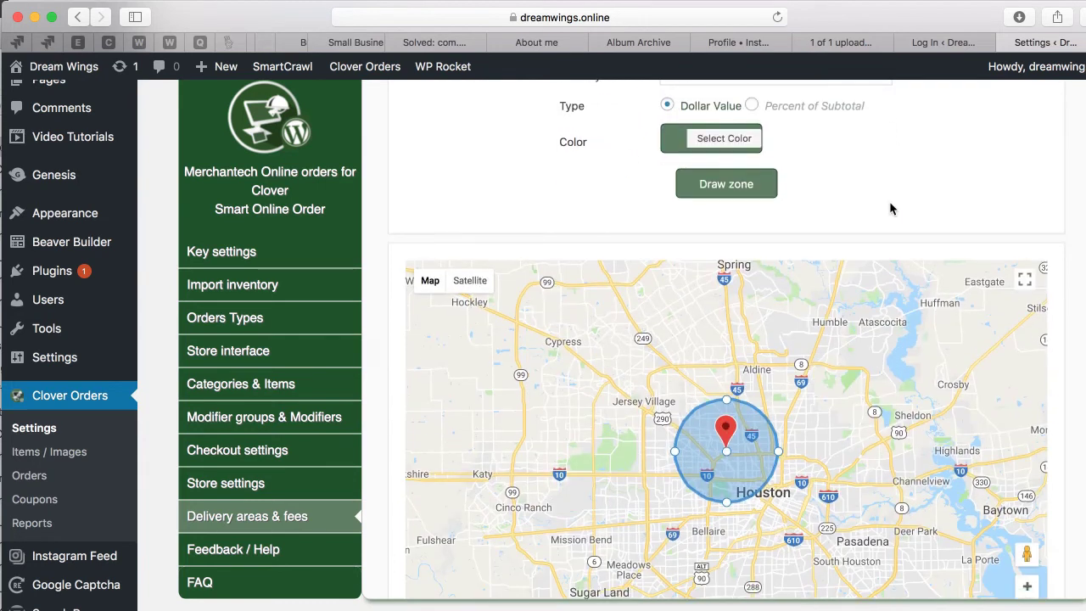
pyautogui.scroll(-4, 890, 203)
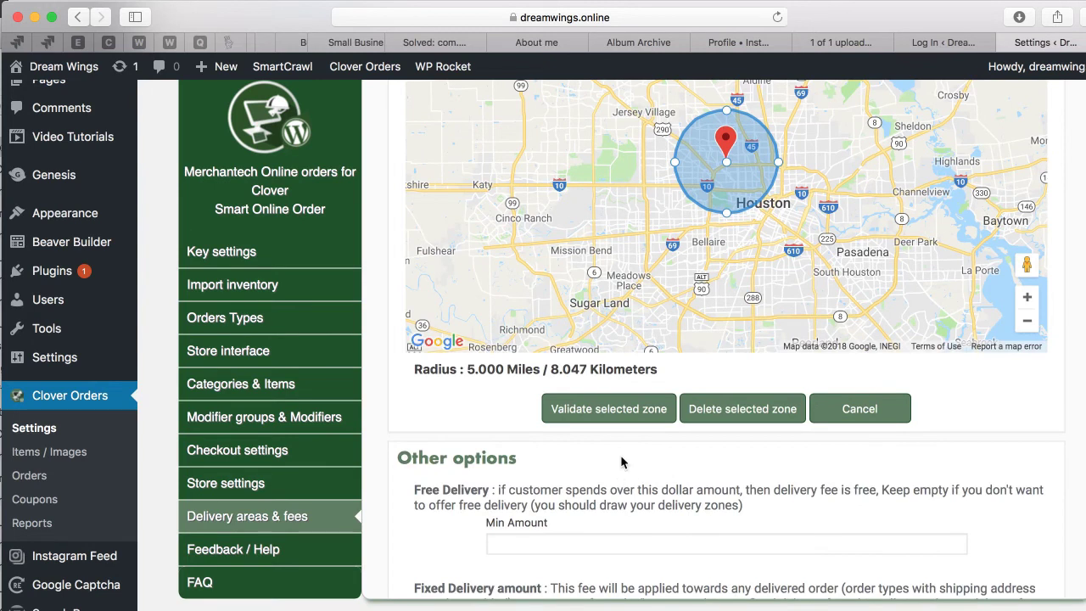
pyautogui.click(614, 420)
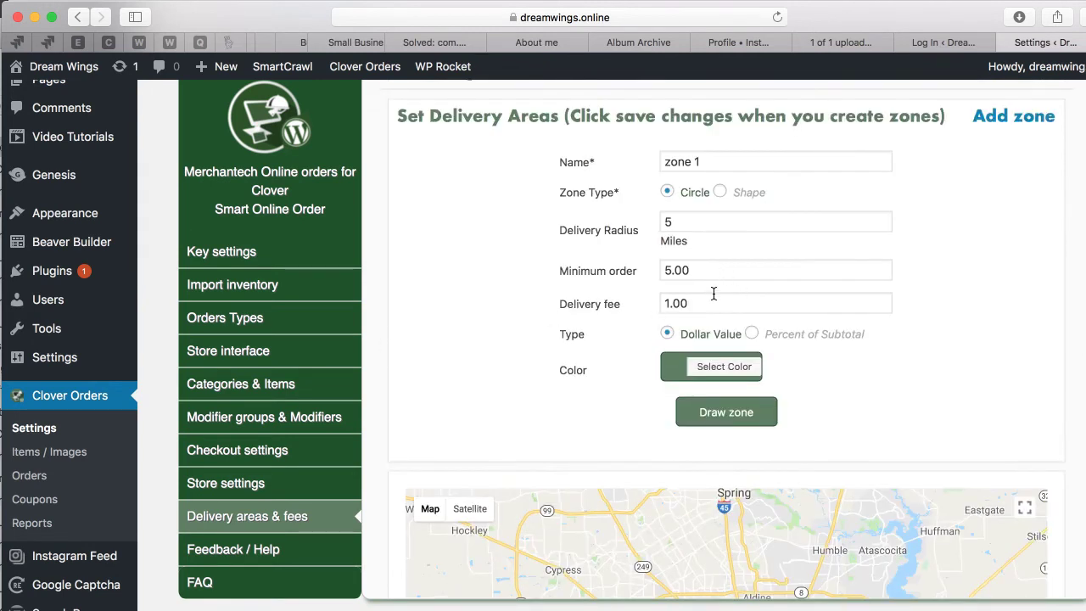
# - Set zone 1's minimum order to 10 and redraw the zone on the delivery map
pyautogui.moveTo(701, 270); pyautogui.dragTo(618, 270)
pyautogui.write('10')
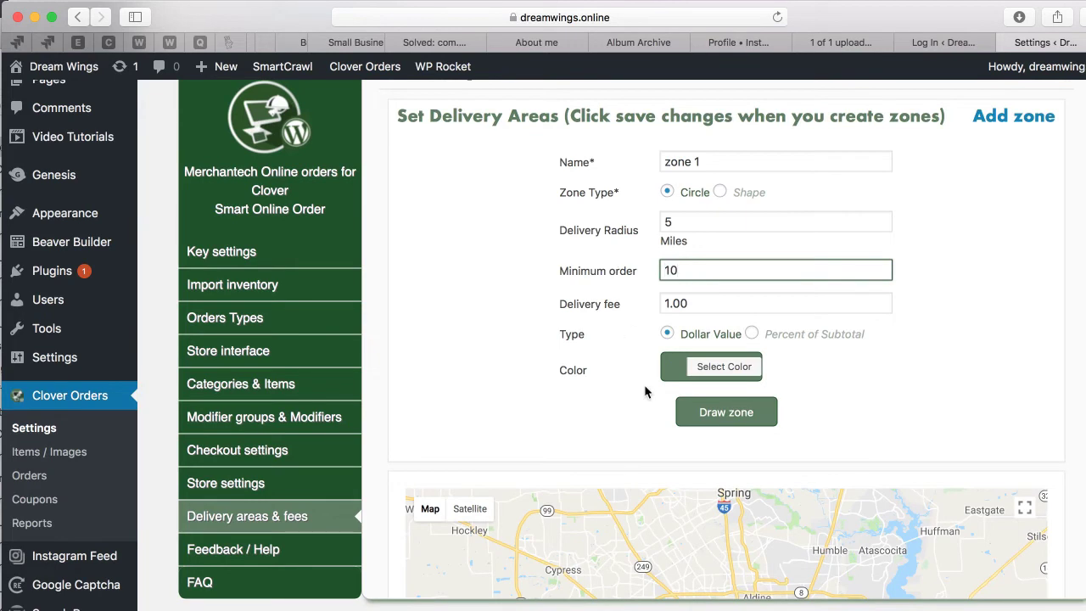
pyautogui.click(700, 412)
pyautogui.scroll(-2, 392, 421)
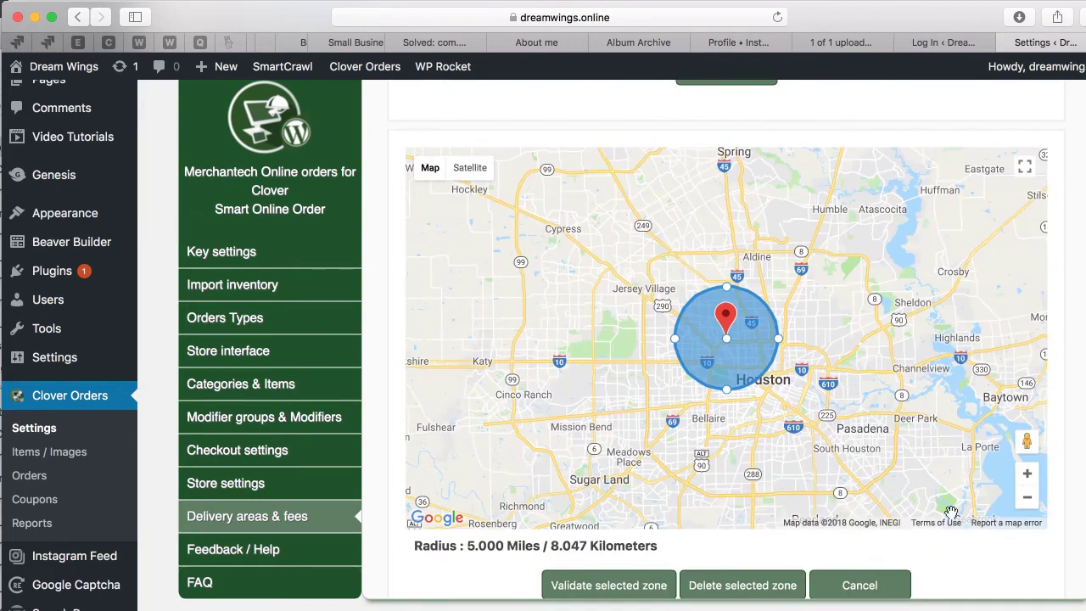
pyautogui.click(1027, 497)
pyautogui.click(1025, 474)
pyautogui.click(1025, 475)
pyautogui.click(1025, 475)
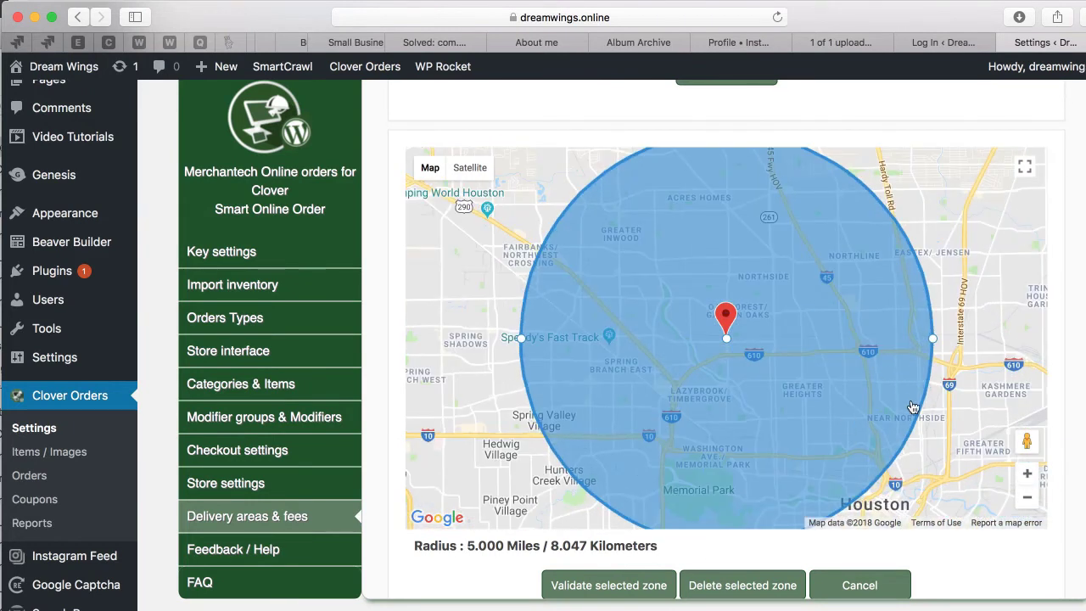
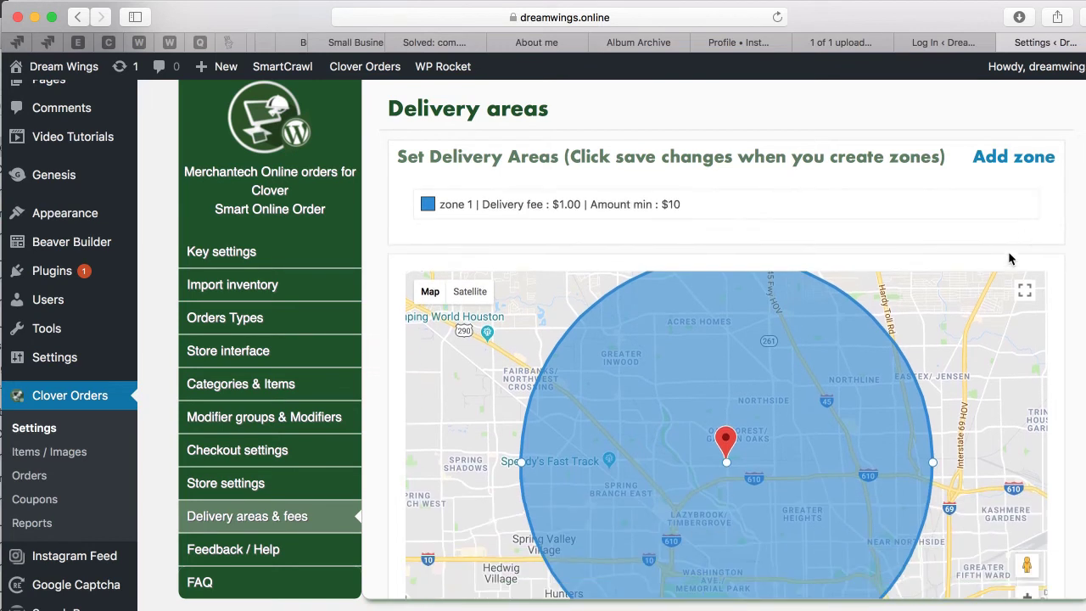
# - Delete zone 1 from the delivery areas and save the changes
pyautogui.click(1011, 208)
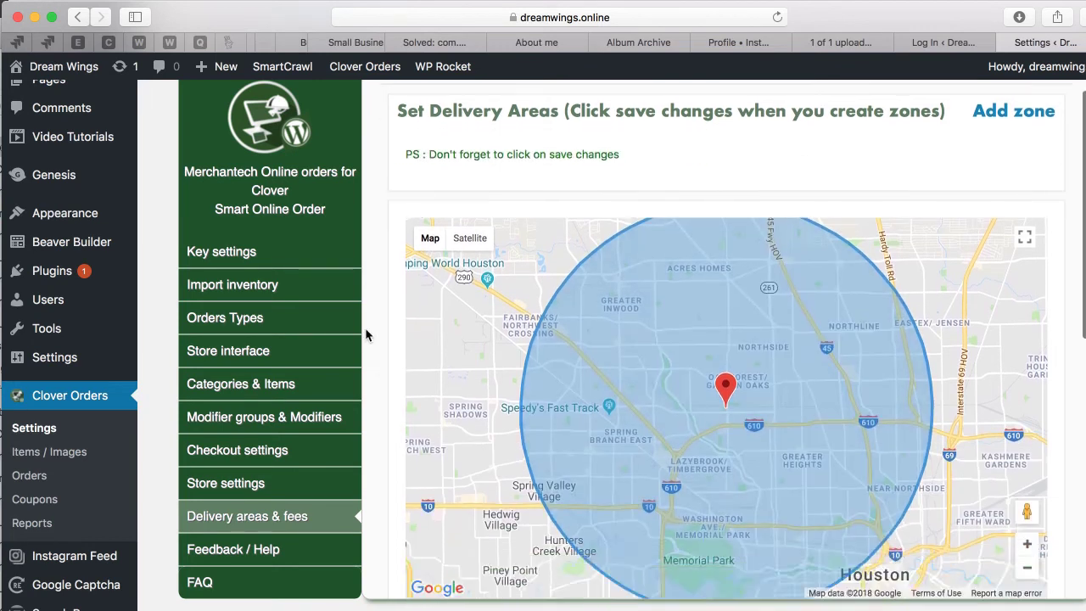
pyautogui.scroll(-10, 365, 327)
pyautogui.click(666, 558)
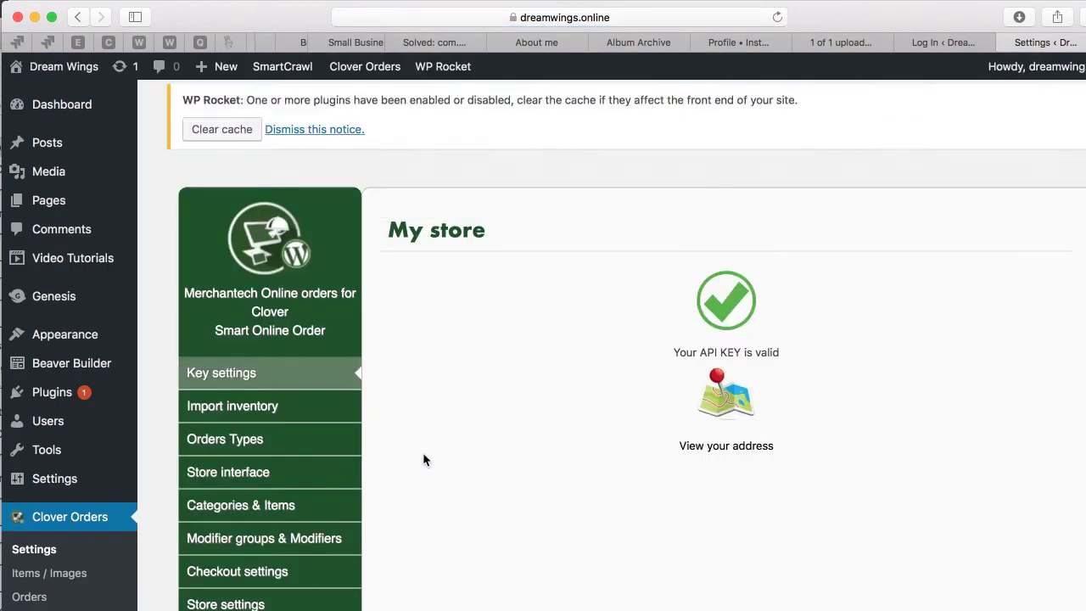
# - Reopen the Delivery areas & fees settings and define circular zone 1 with a 10-mile radius, 5.00 minimum order and 1.00 delivery fee
pyautogui.scroll(-3, 422, 453)
pyautogui.click(217, 527)
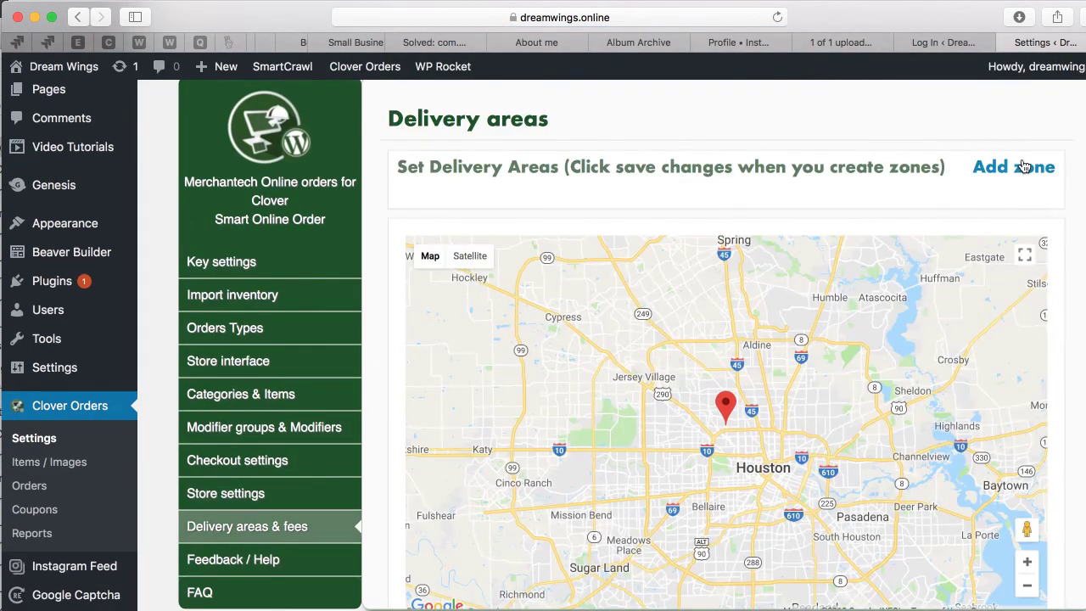
pyautogui.click(1024, 167)
pyautogui.click(720, 213)
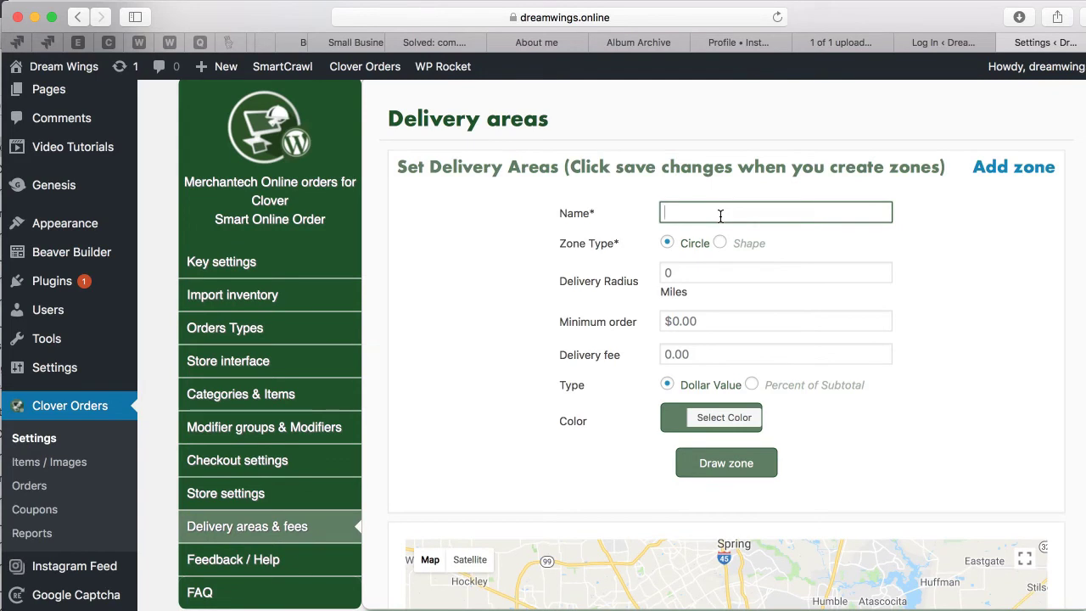
pyautogui.write('zone 1')
pyautogui.click(714, 276)
pyautogui.write('10')
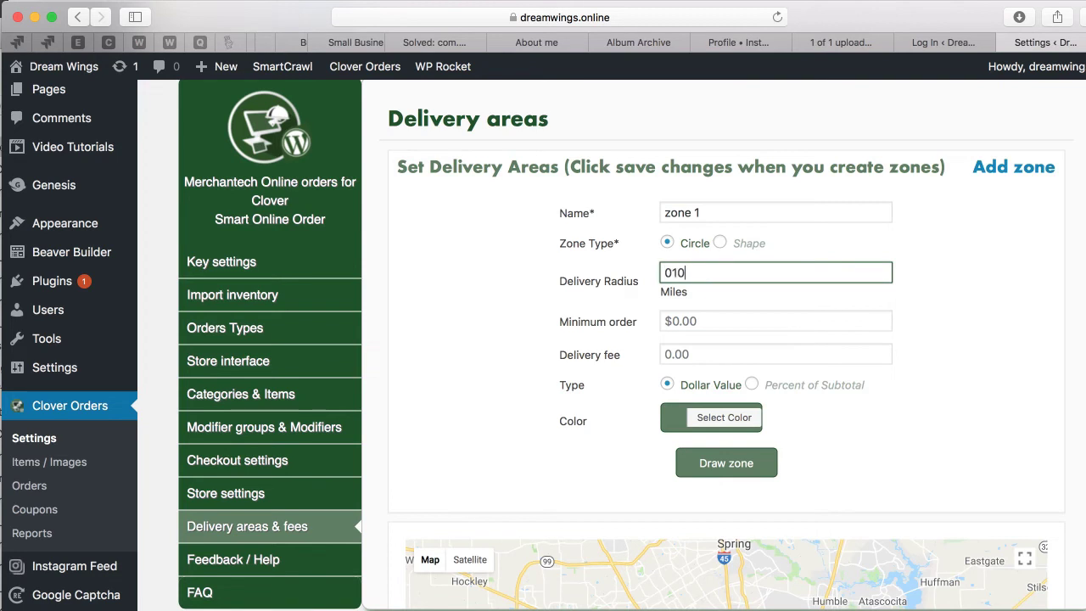
pyautogui.click(696, 321)
pyautogui.write('1')
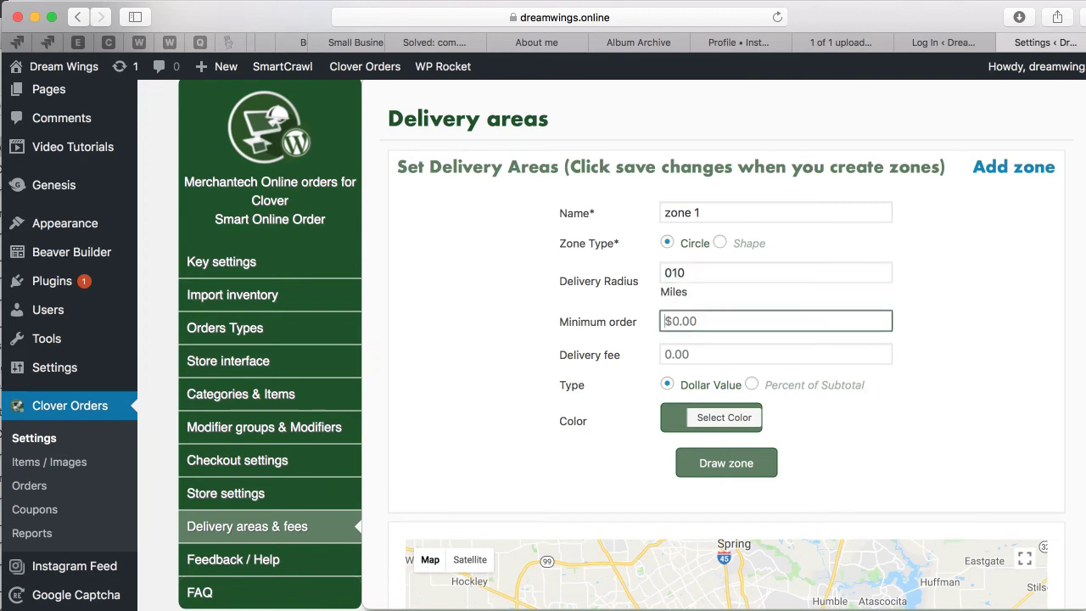
pyautogui.click(698, 354)
pyautogui.write('1.00')
# - Draw the 10-mile zone 1 on the delivery map and validate the selected zone
pyautogui.click(718, 465)
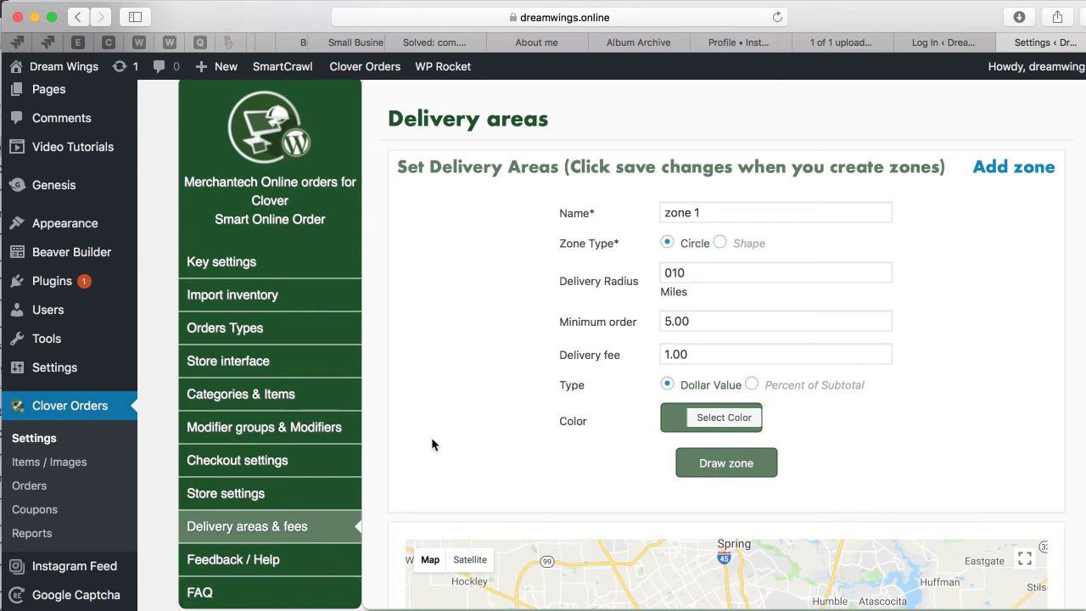
pyautogui.scroll(-4, 370, 511)
pyautogui.scroll(-3, 370, 511)
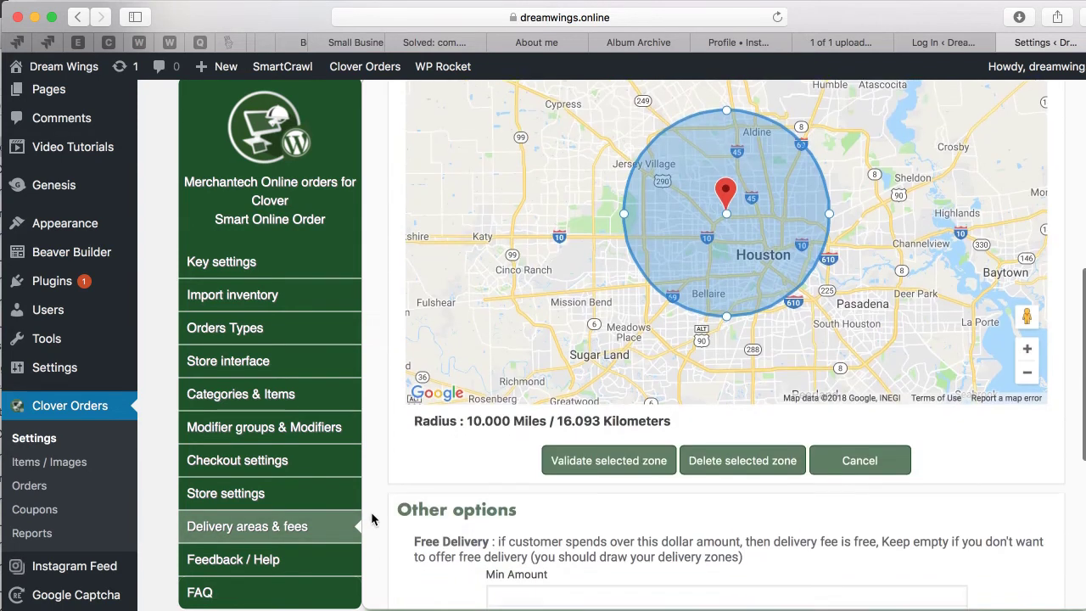
pyautogui.moveTo(467, 382); pyautogui.dragTo(507, 387)
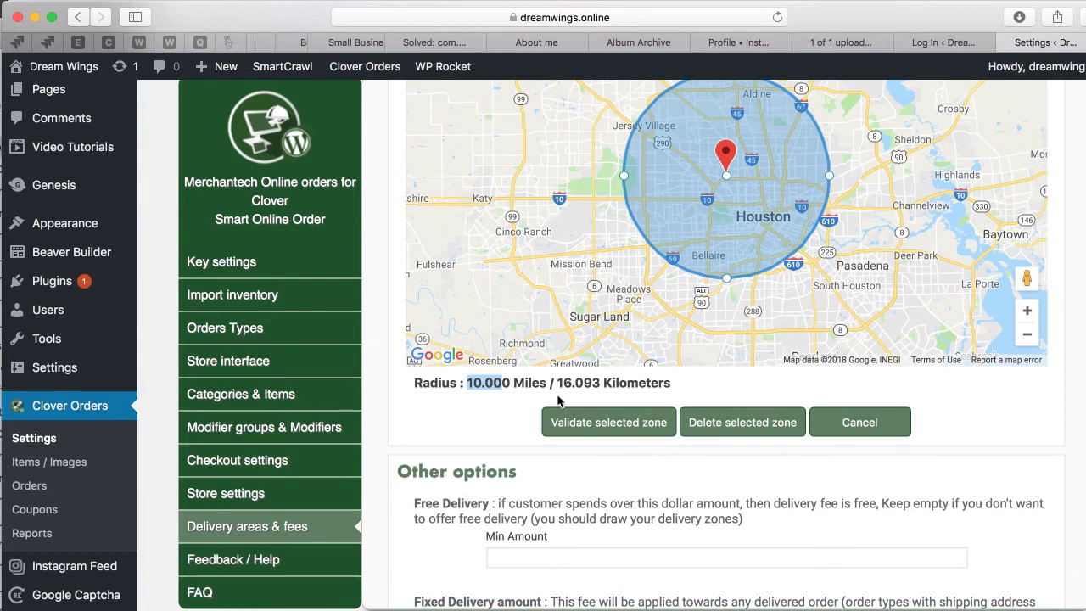
pyautogui.click(605, 426)
# - Try a free-delivery minimum amount of 50.00 and clear the field again
pyautogui.scroll(-3, 602, 424)
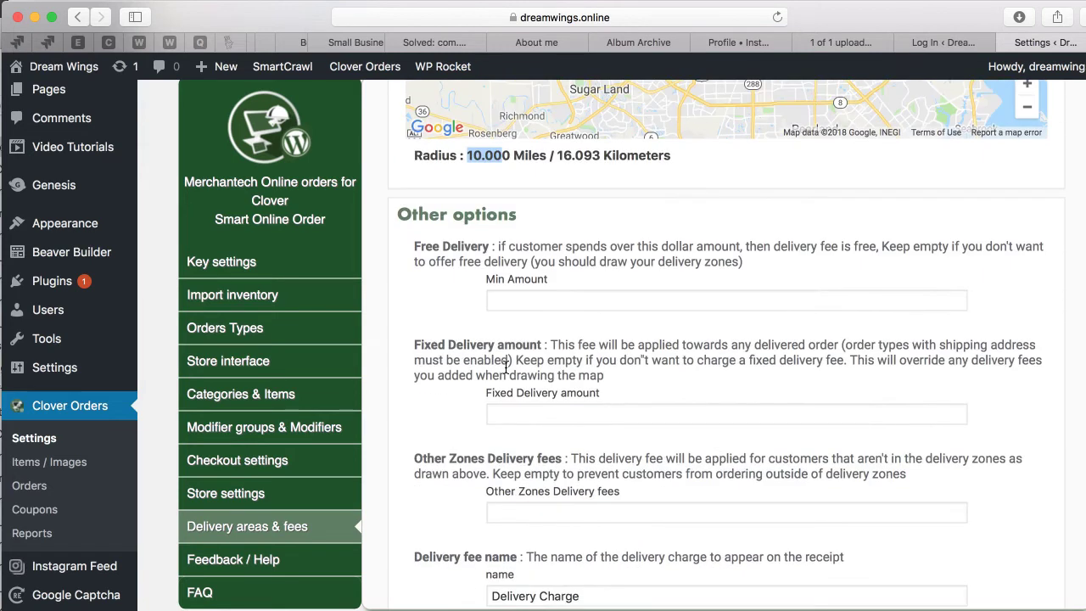
pyautogui.click(518, 304)
pyautogui.write('50.00')
pyautogui.press('BackSpace')
pyautogui.press('BackSpace')
pyautogui.press('BackSpace')
pyautogui.press('BackSpace')
pyautogui.press('BackSpace')
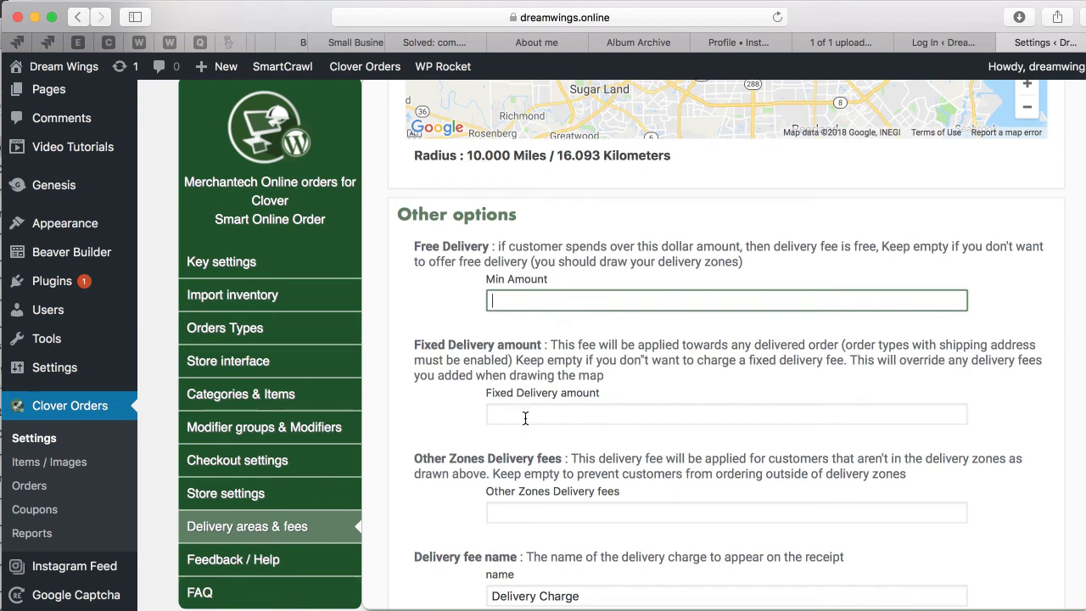
# - Examine the fixed delivery amount and Other Zones delivery fee options alongside the zone drawn on the delivery map
pyautogui.scroll(3, 533, 422)
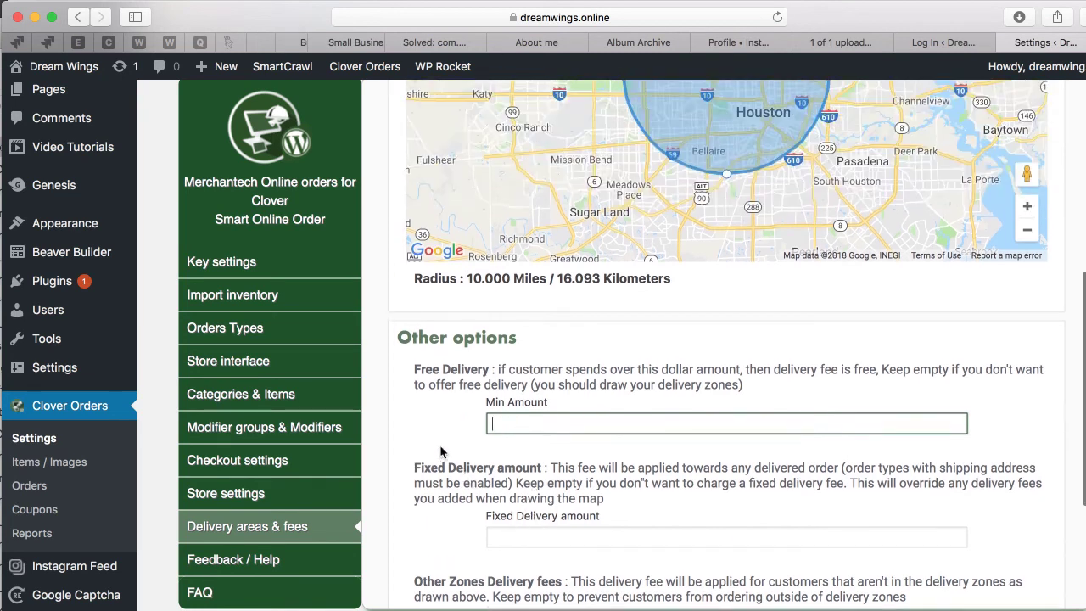
pyautogui.click(505, 547)
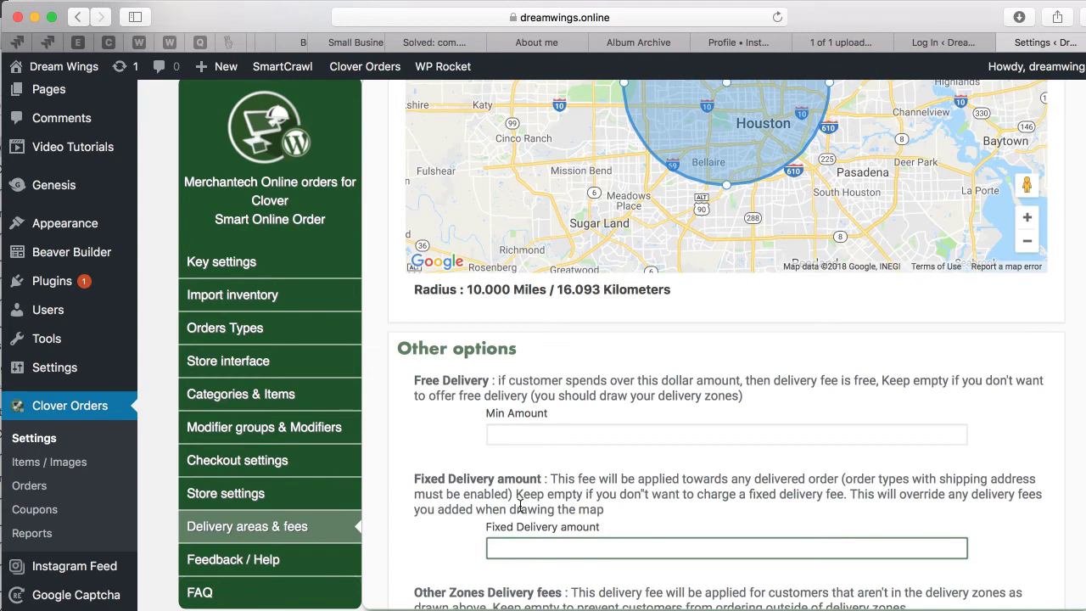
pyautogui.scroll(-3, 624, 508)
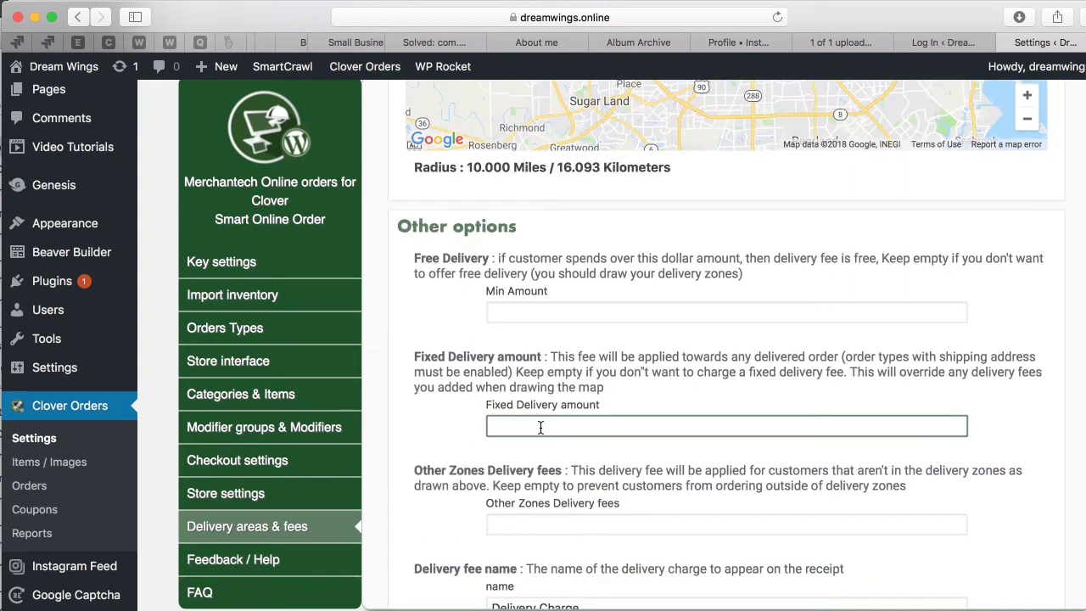
pyautogui.scroll(5, 710, 179)
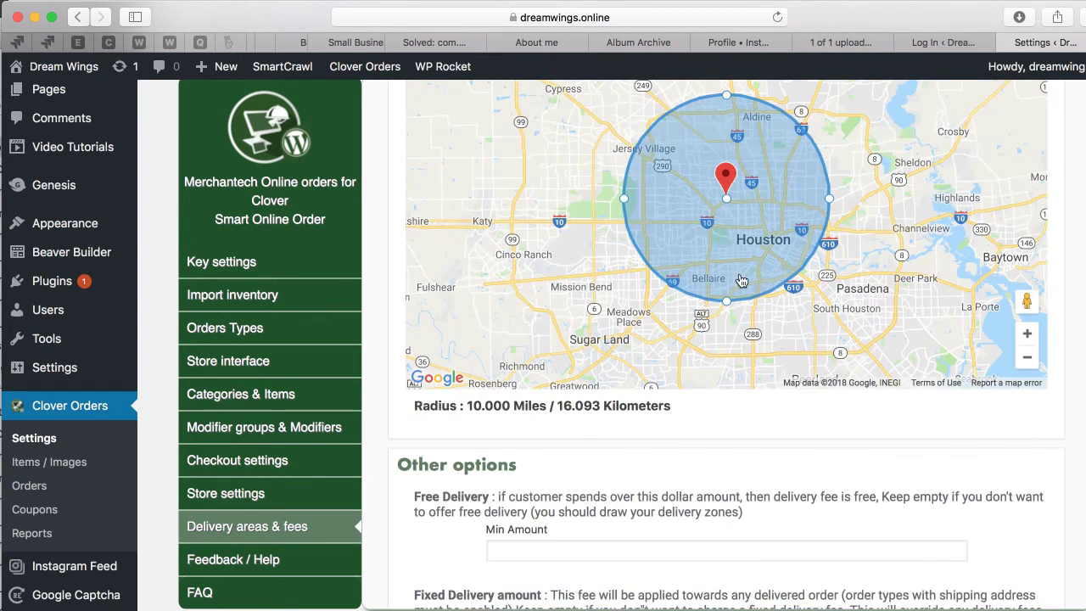
pyautogui.scroll(-8, 551, 543)
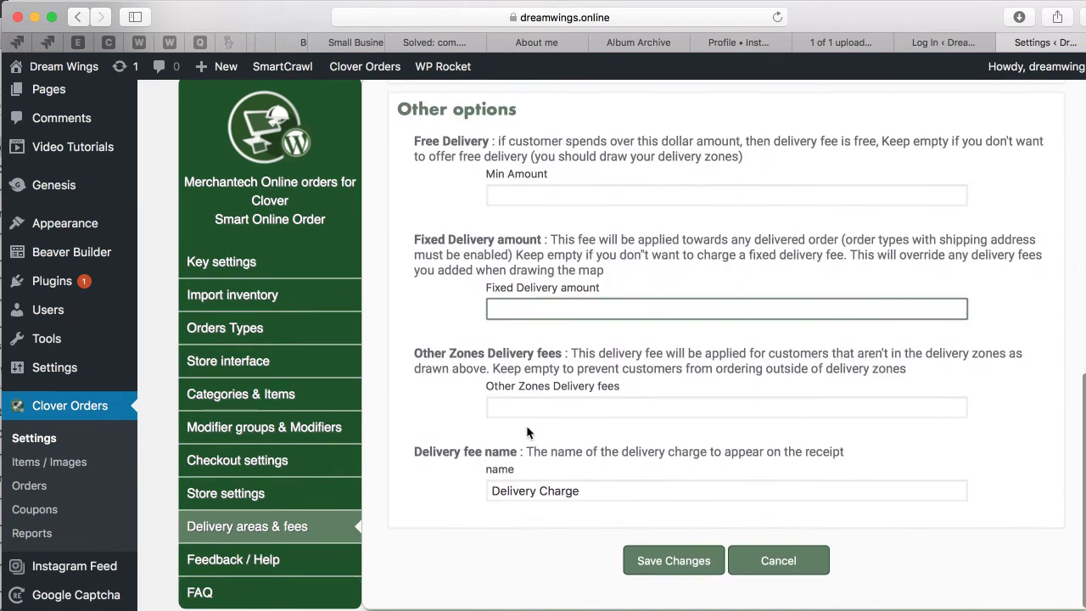
pyautogui.click(538, 407)
pyautogui.scroll(4, 560, 340)
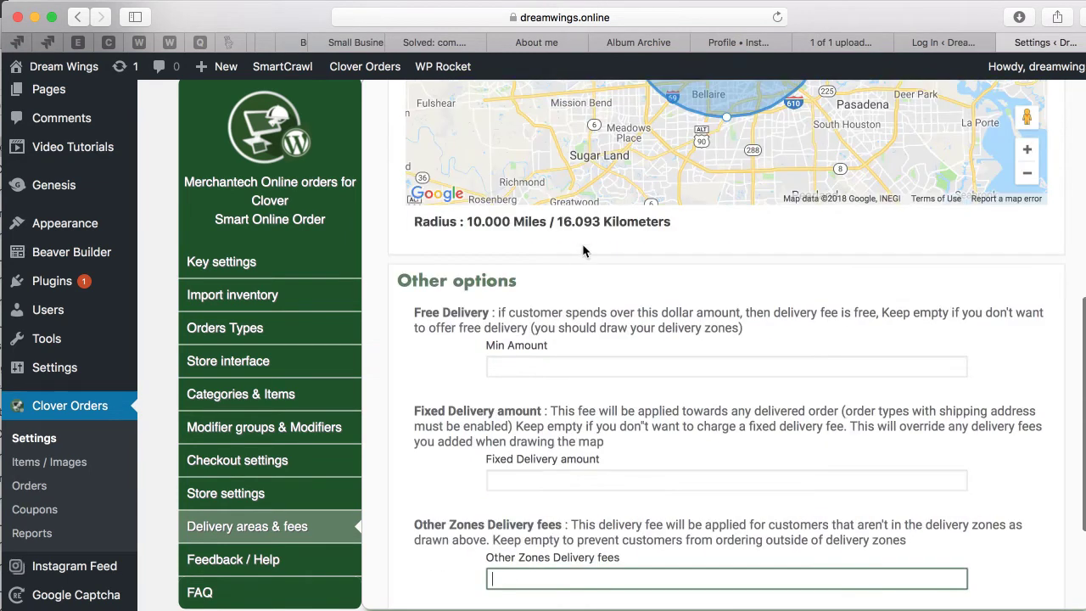
pyautogui.scroll(2, 583, 255)
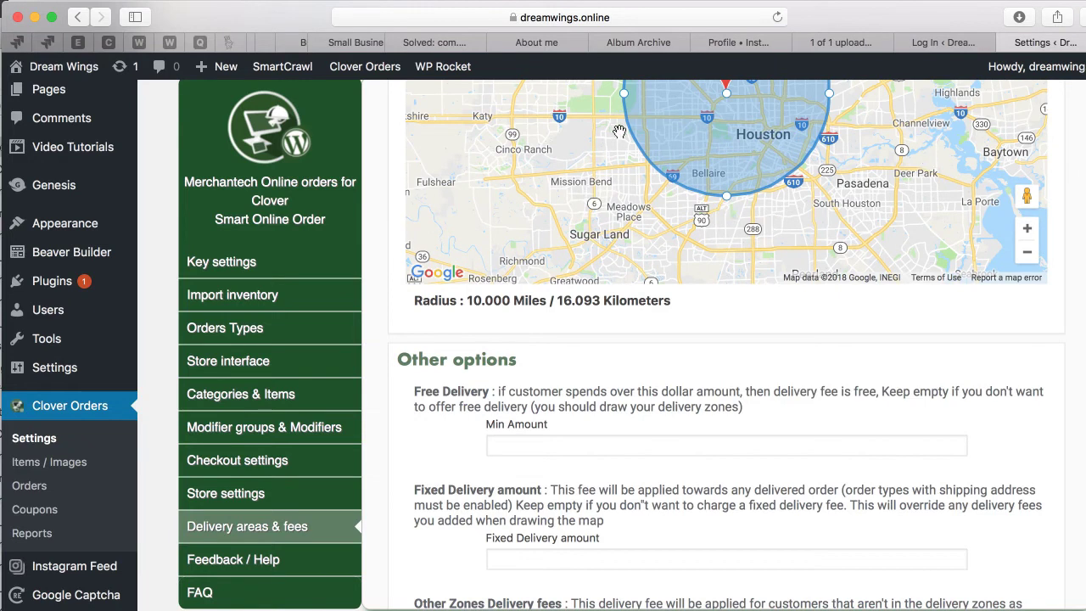
pyautogui.scroll(-1, 607, 365)
pyautogui.scroll(-5, 607, 364)
# - Try an Other Zones delivery fee of 5.00 and clear the field again
pyautogui.click(528, 424)
pyautogui.write('5')
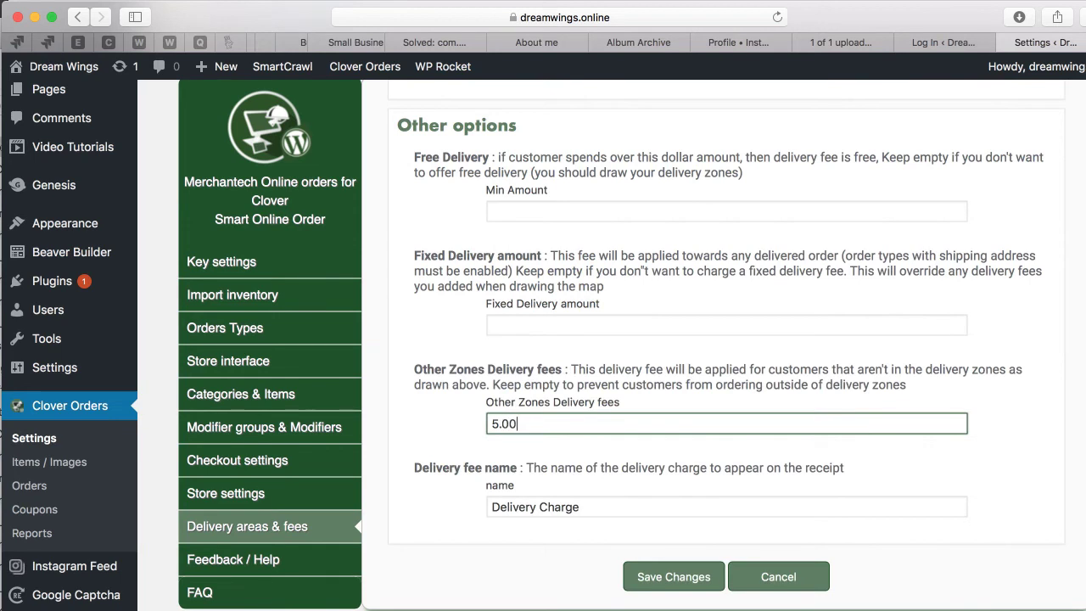
pyautogui.press('BackSpace')
pyautogui.press('BackSpace')
pyautogui.press('BackSpace')
pyautogui.press('BackSpace')
# - Save the delivery areas and fees settings with the free, fixed and other-zone amounts left empty
pyautogui.scroll(-1, 435, 405)
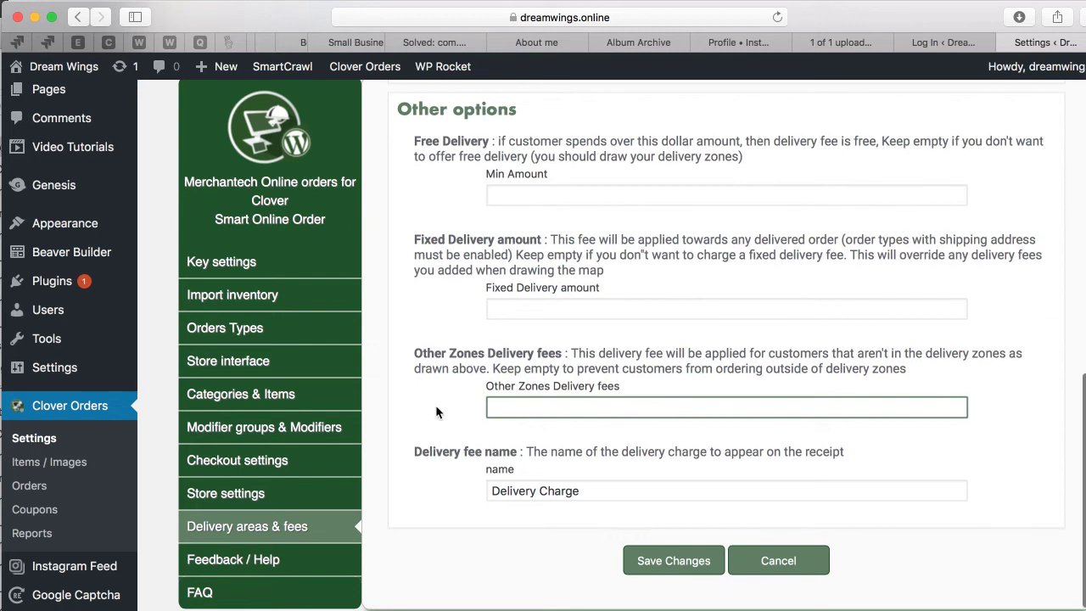
pyautogui.click(664, 585)
pyautogui.click(664, 567)
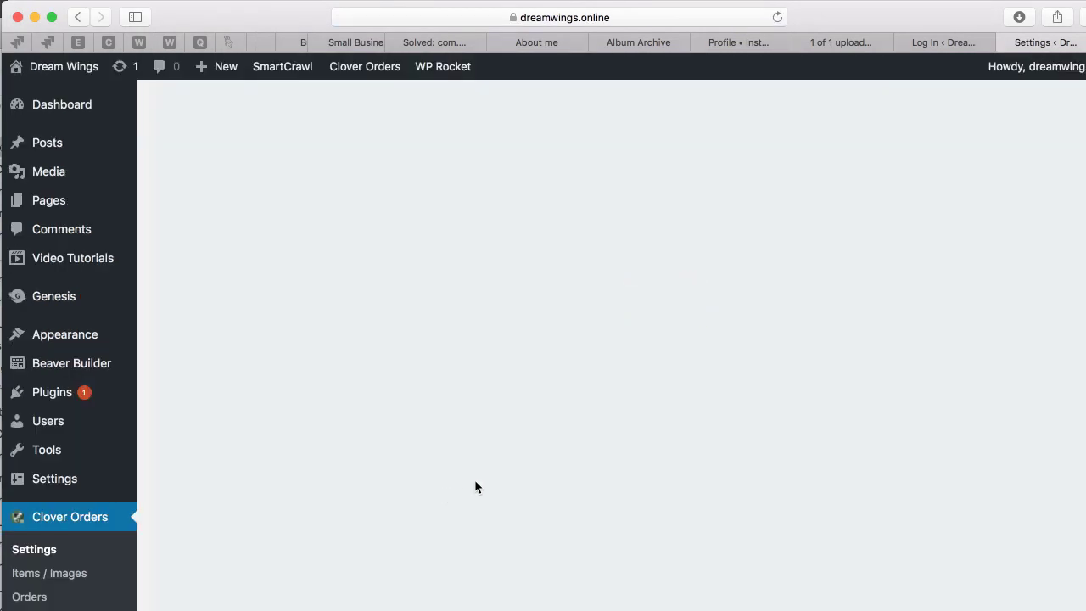
# - Open the Store settings and fill in the e-mail address that receives new order notifications
pyautogui.scroll(-5, 412, 492)
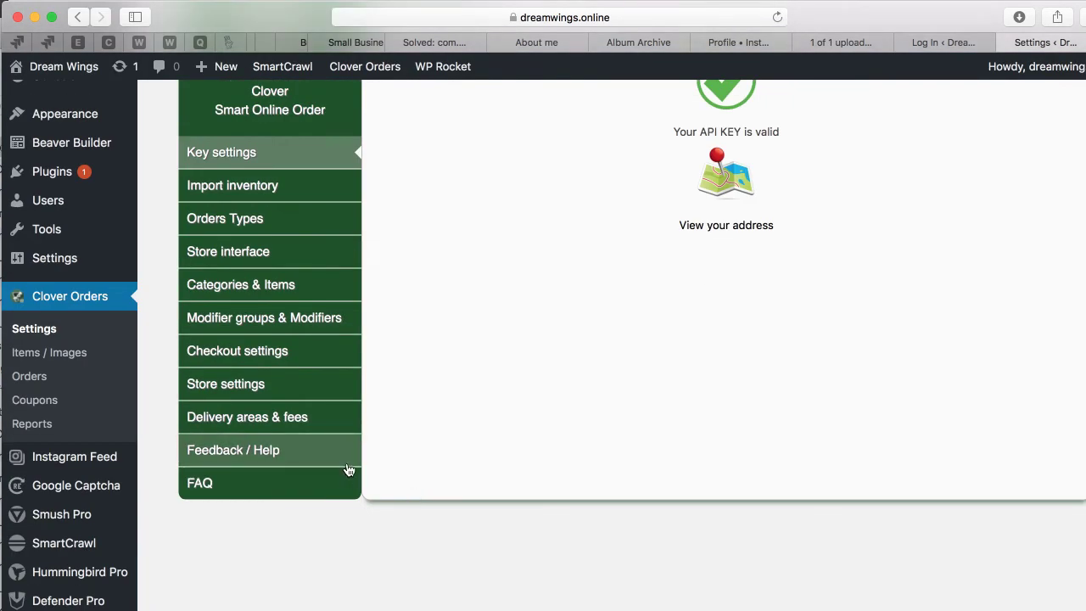
pyautogui.click(291, 395)
pyautogui.scroll(5, 366, 304)
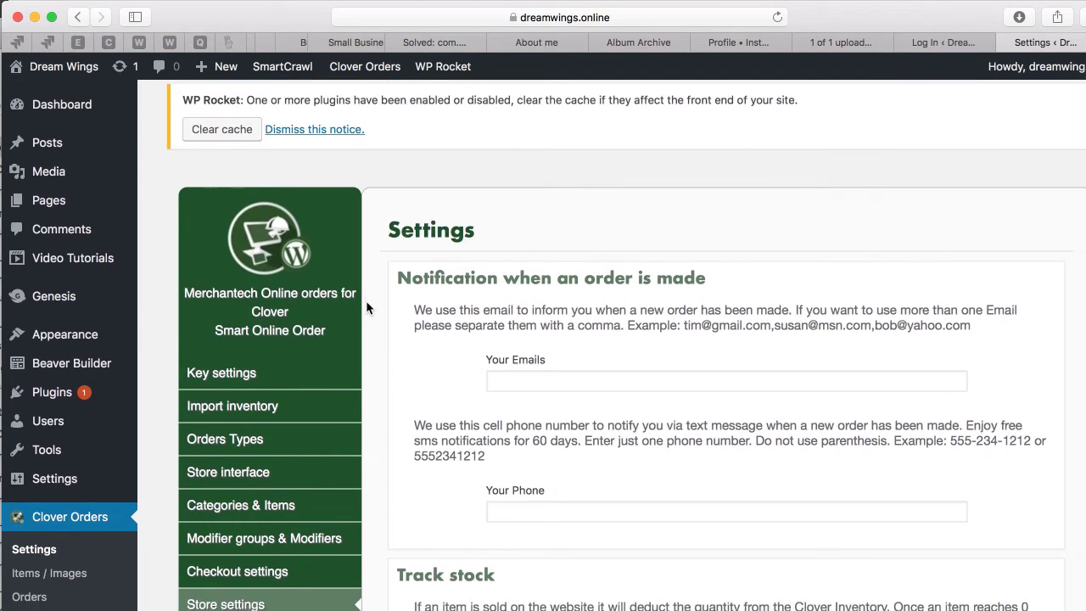
pyautogui.scroll(-4, 383, 374)
pyautogui.scroll(3, 496, 307)
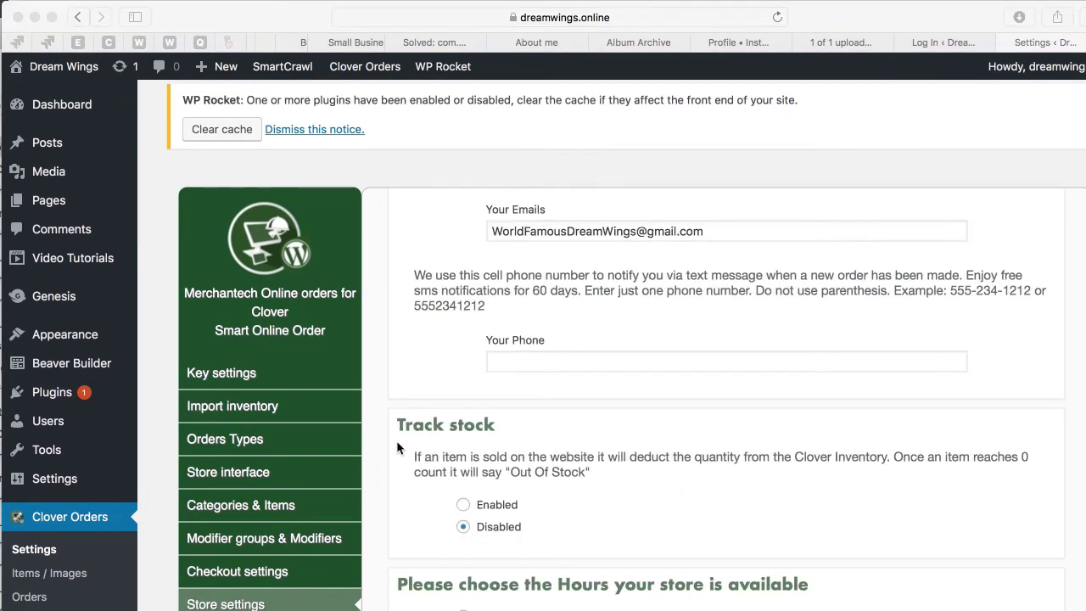
pyautogui.click(585, 236)
pyautogui.scroll(3, 662, 313)
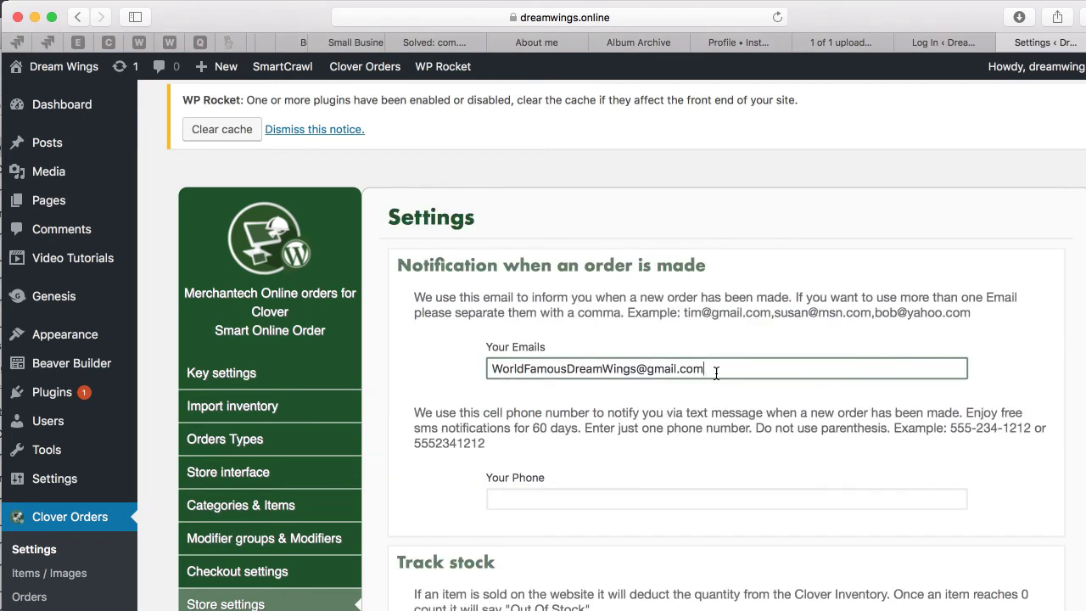
# - Allow scheduled orders when the store is closed and enable customers to schedule their orders
pyautogui.scroll(-5, 453, 397)
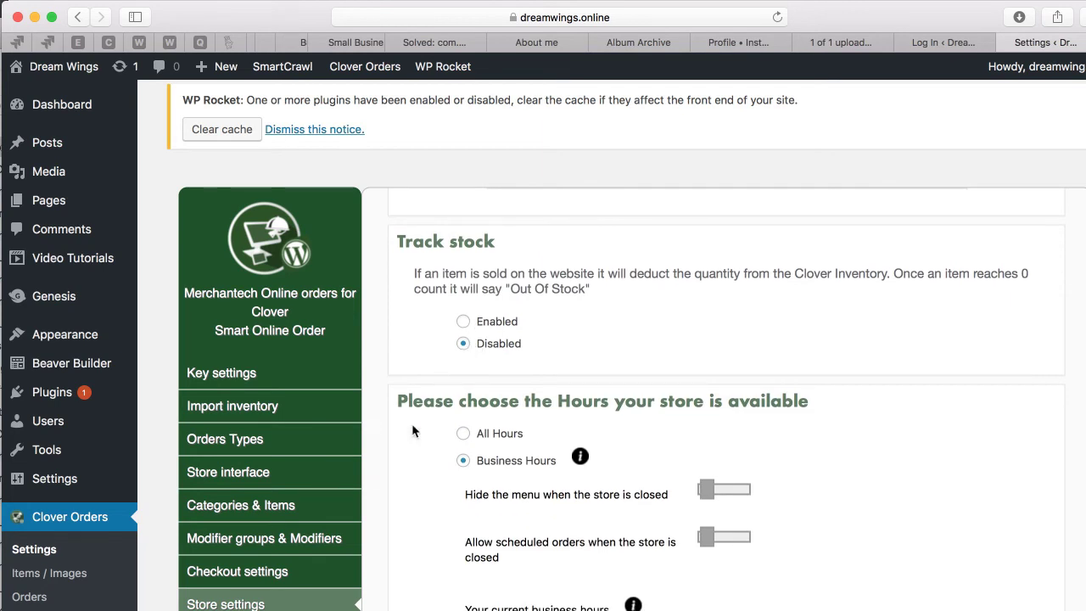
pyautogui.scroll(-2, 412, 424)
pyautogui.scroll(-2, 412, 428)
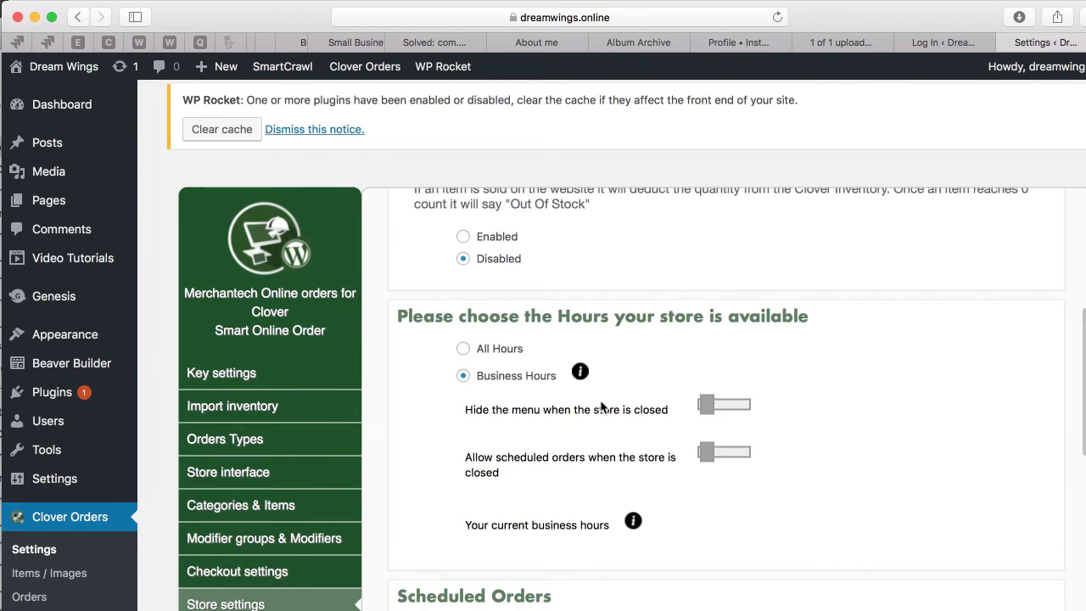
pyautogui.scroll(-3, 603, 403)
pyautogui.scroll(1, 610, 361)
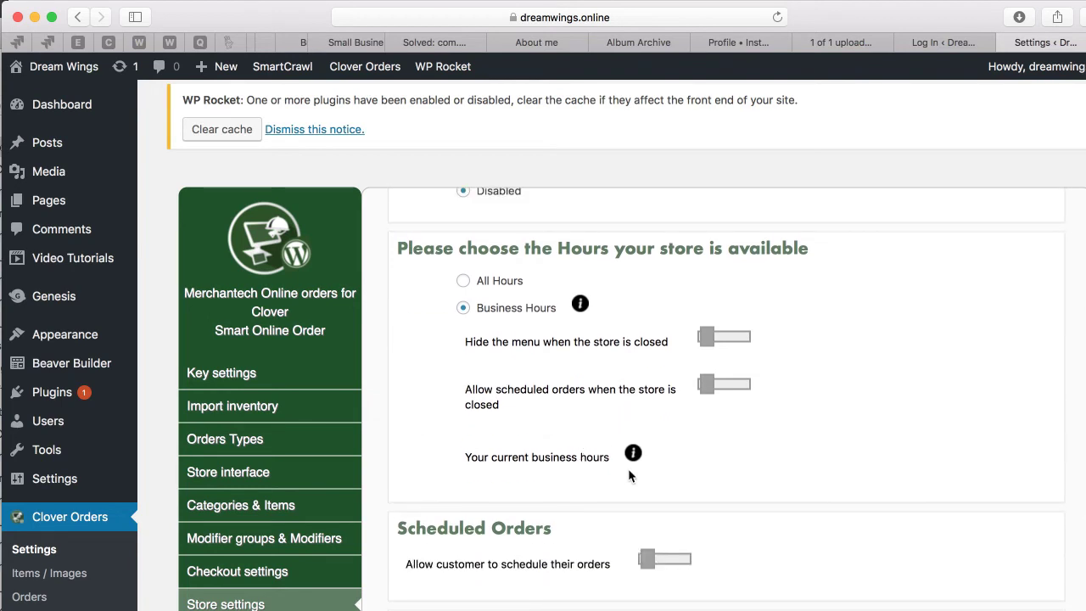
pyautogui.moveTo(635, 460)
pyautogui.click(718, 386)
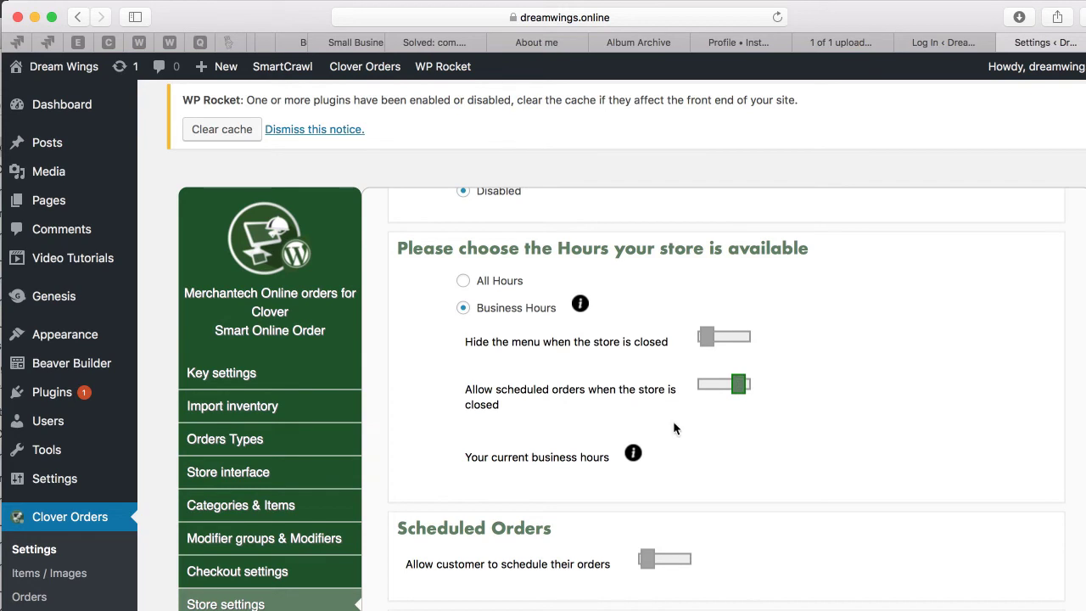
pyautogui.scroll(-3, 666, 420)
pyautogui.click(650, 464)
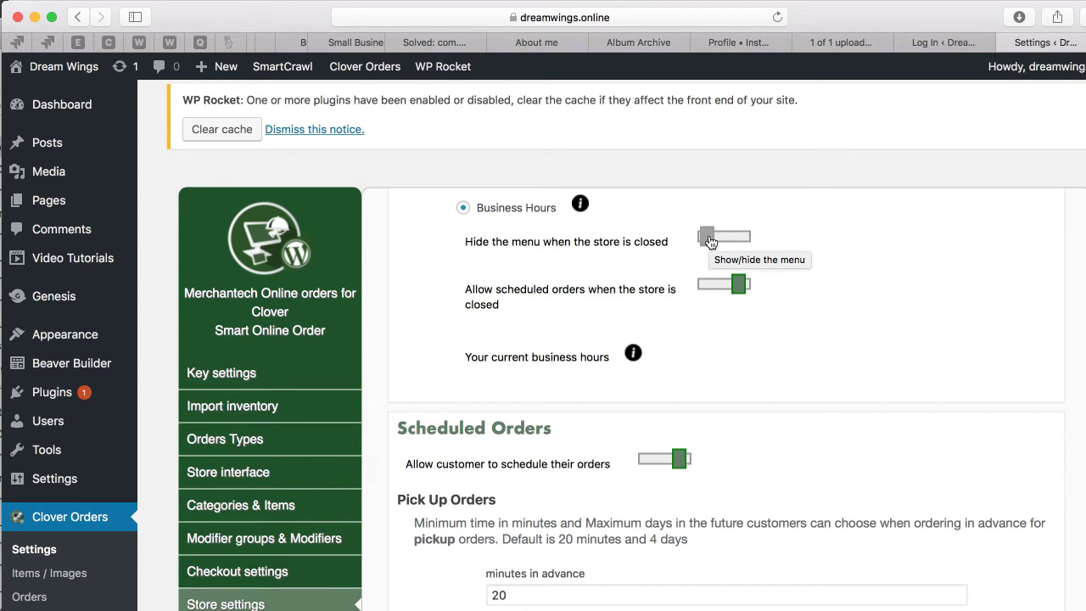
# - Examine the minutes-in-advance, days-in-future and ASAP options for scheduled pickup and delivery orders
pyautogui.scroll(-3, 775, 316)
pyautogui.scroll(-5, 776, 321)
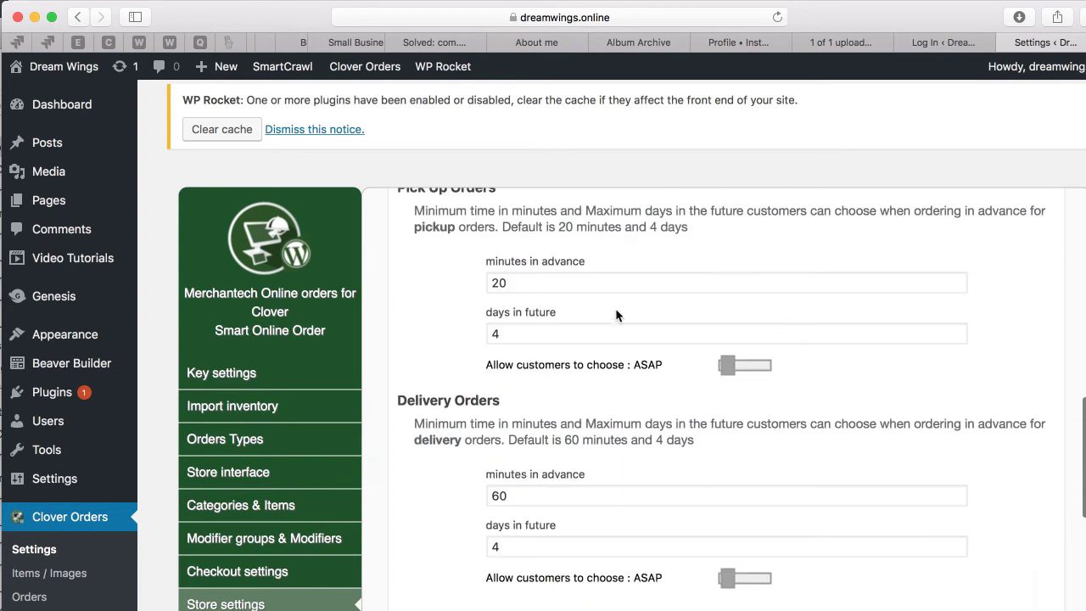
pyautogui.scroll(4, 635, 332)
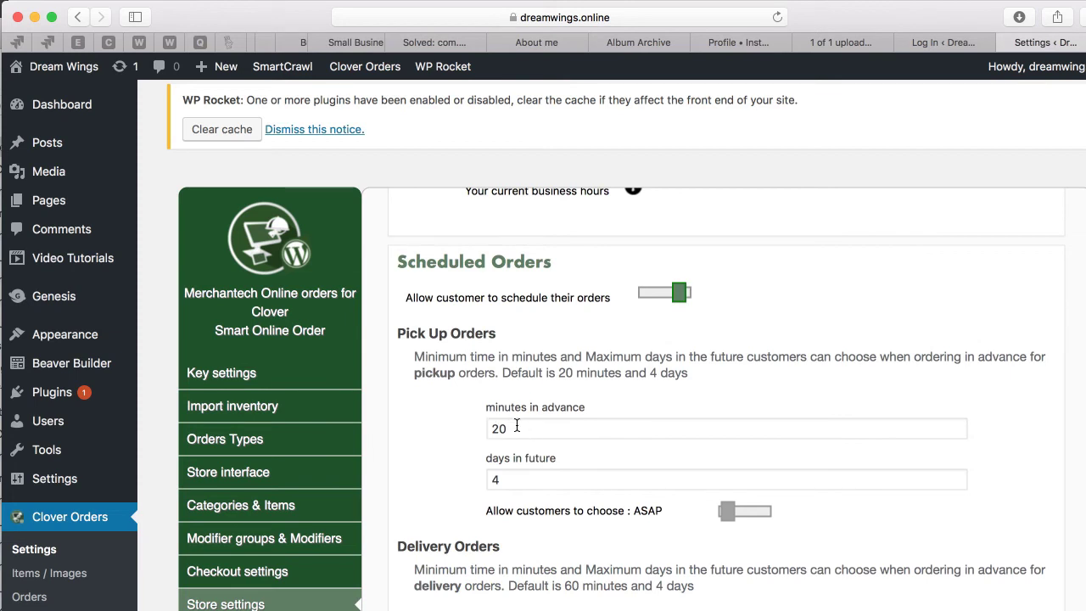
pyautogui.scroll(-1, 448, 488)
pyautogui.scroll(-5, 447, 484)
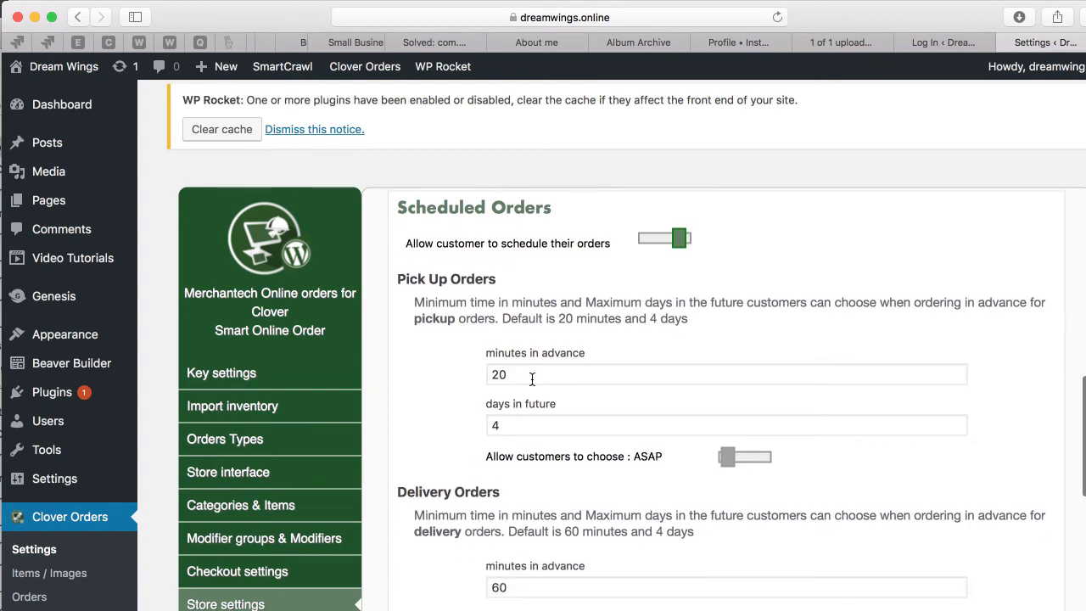
pyautogui.scroll(2, 441, 459)
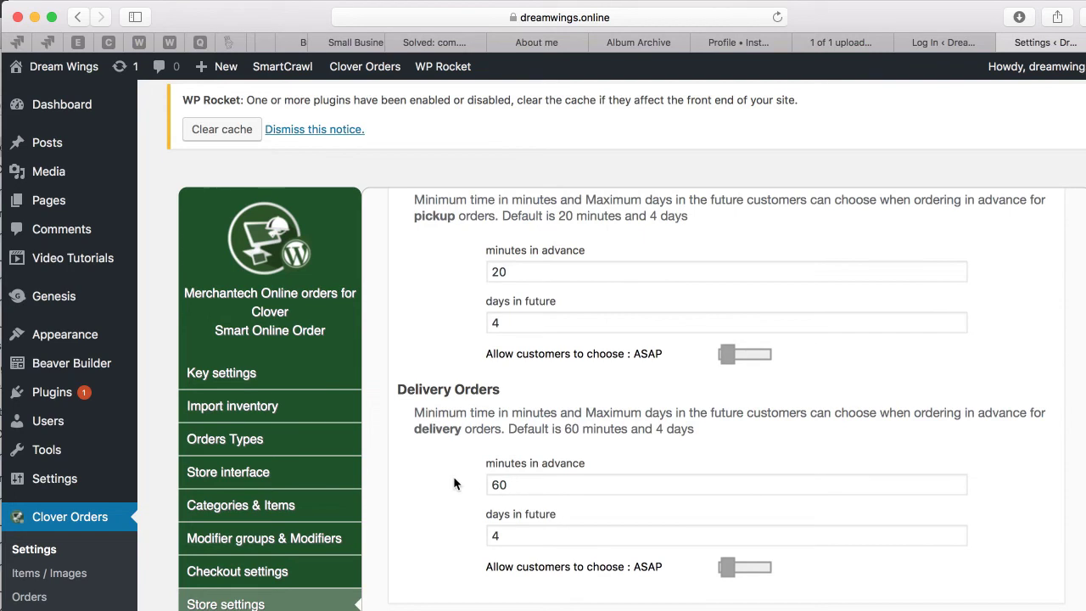
pyautogui.scroll(-1, 454, 483)
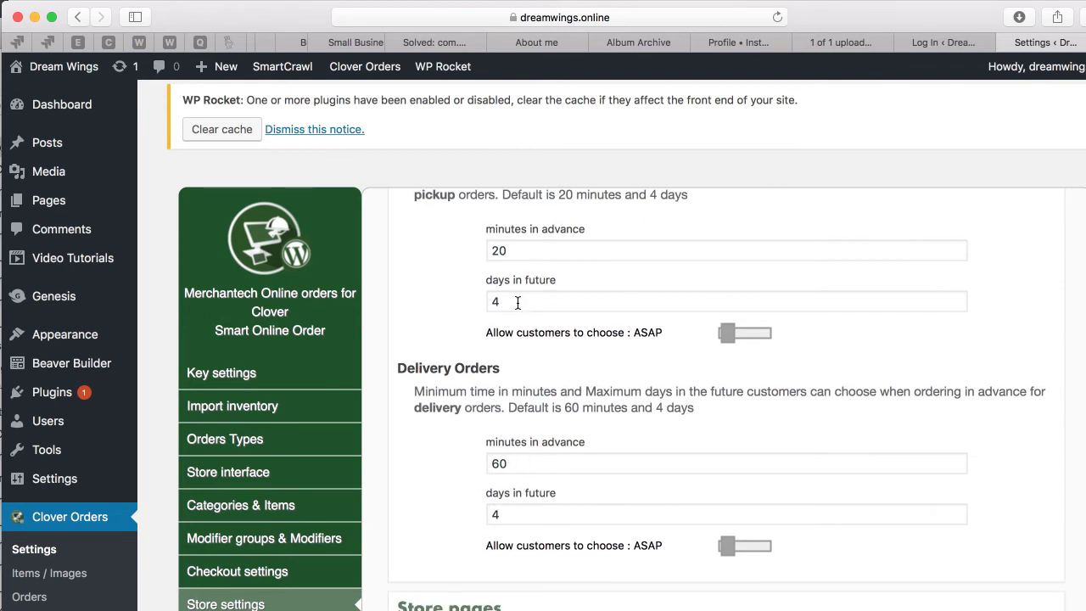
pyautogui.scroll(2, 517, 340)
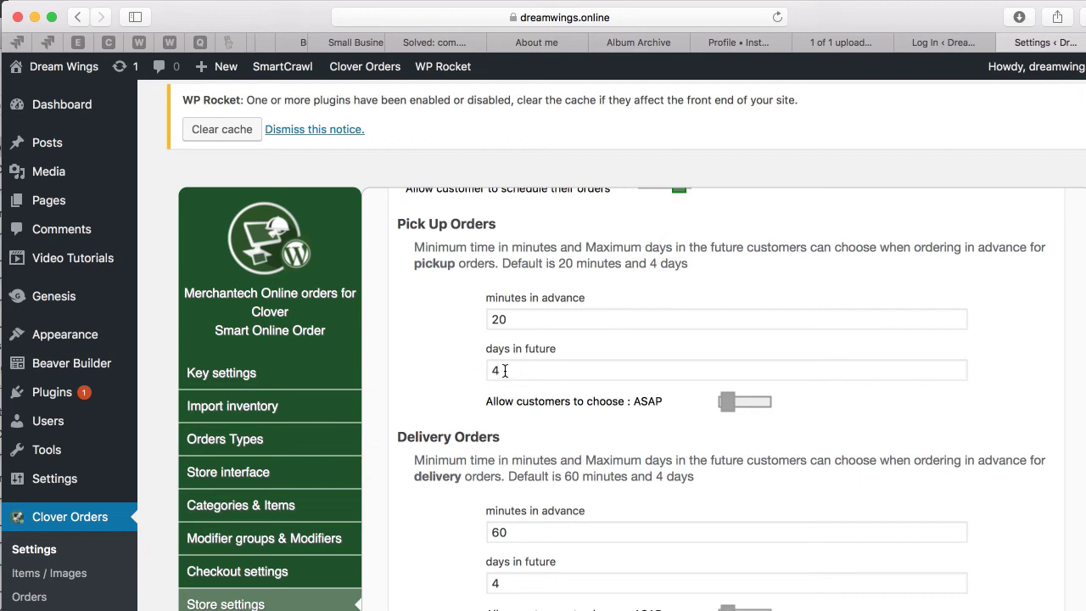
# - Choose Order Online as the Store Page in the store pages settings
pyautogui.scroll(-10, 407, 406)
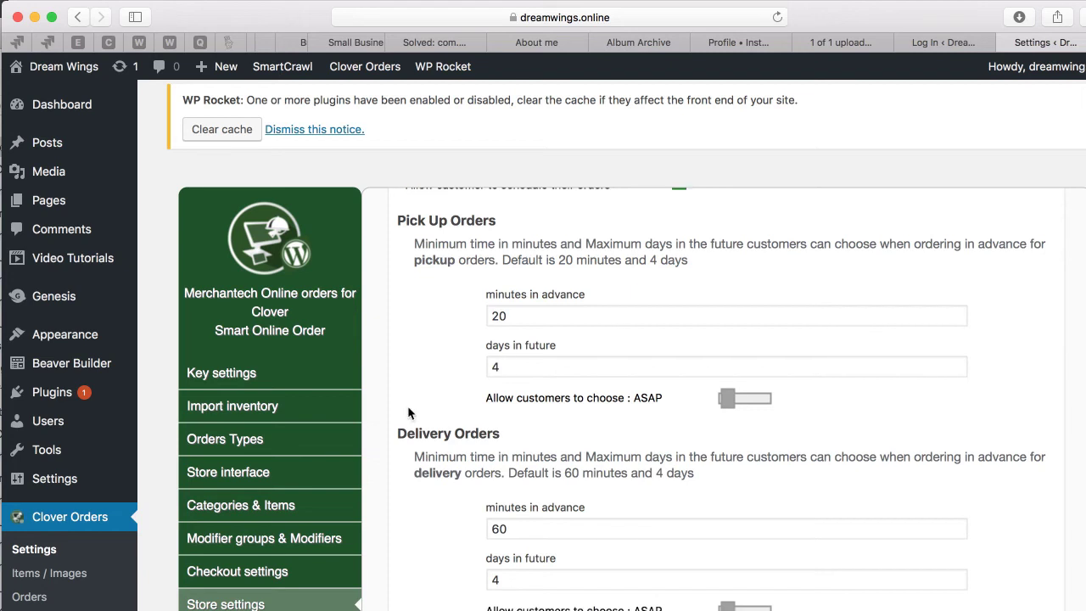
pyautogui.scroll(-5, 407, 406)
pyautogui.scroll(6, 407, 405)
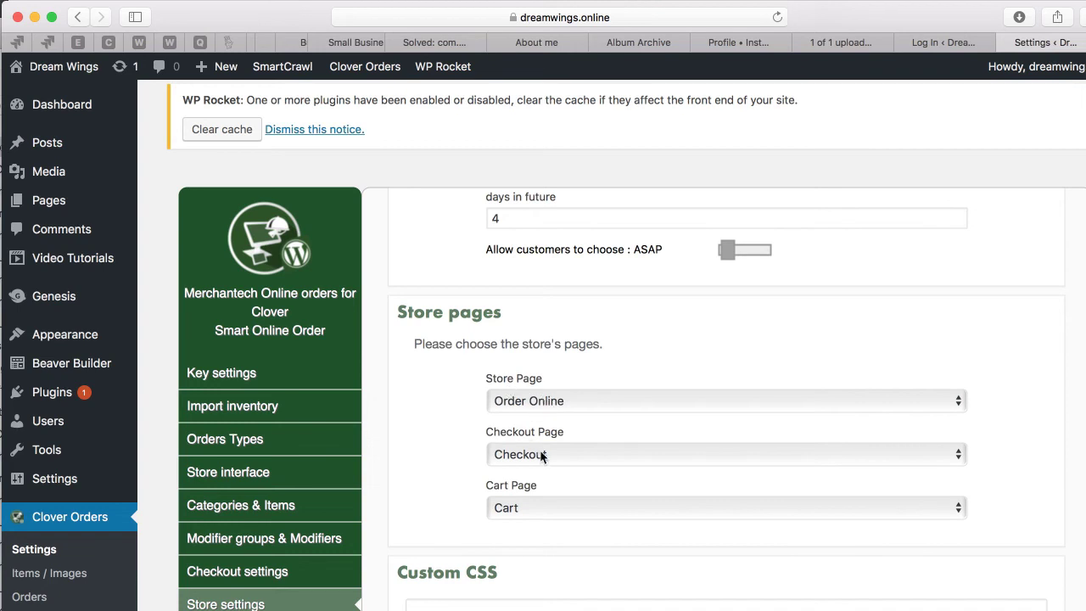
pyautogui.click(516, 404)
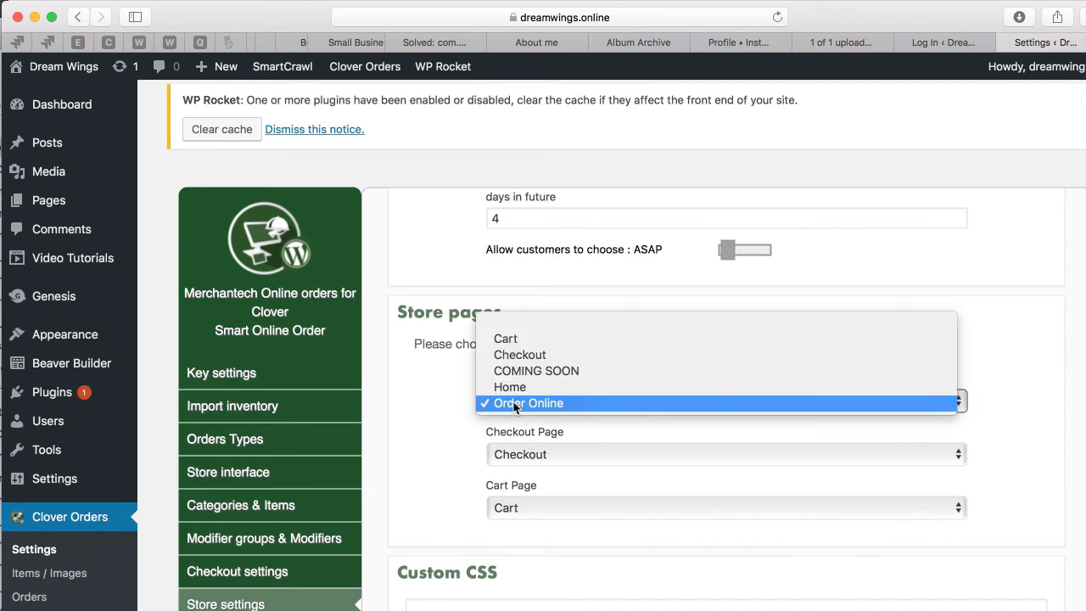
pyautogui.click(507, 407)
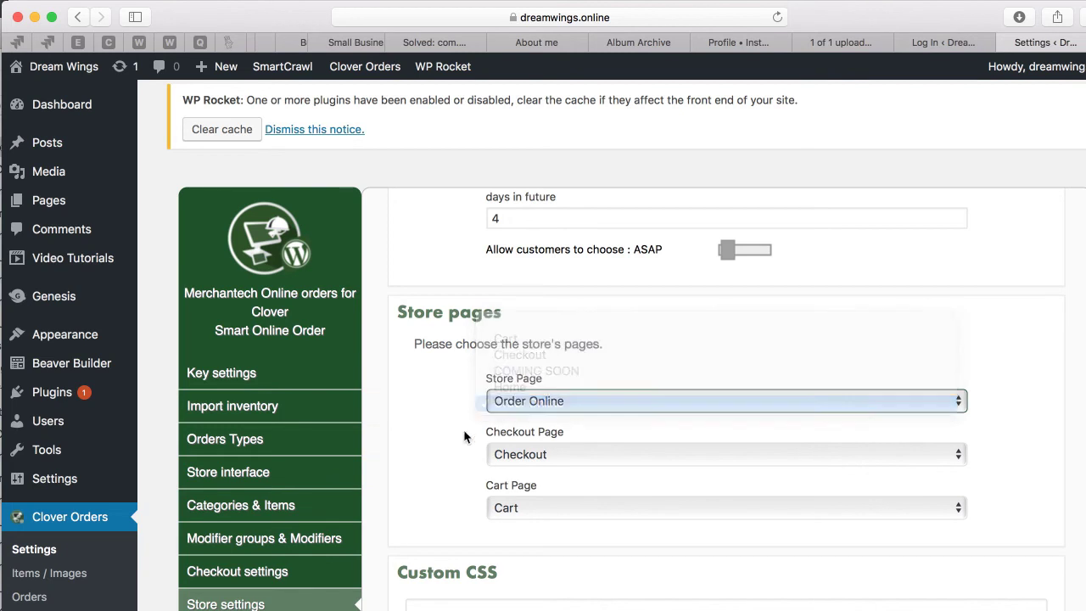
# - Save the store settings, leaving the custom CSS, custom JavaScript and copyright text as they are
pyautogui.scroll(-5, 392, 472)
pyautogui.scroll(-5, 396, 480)
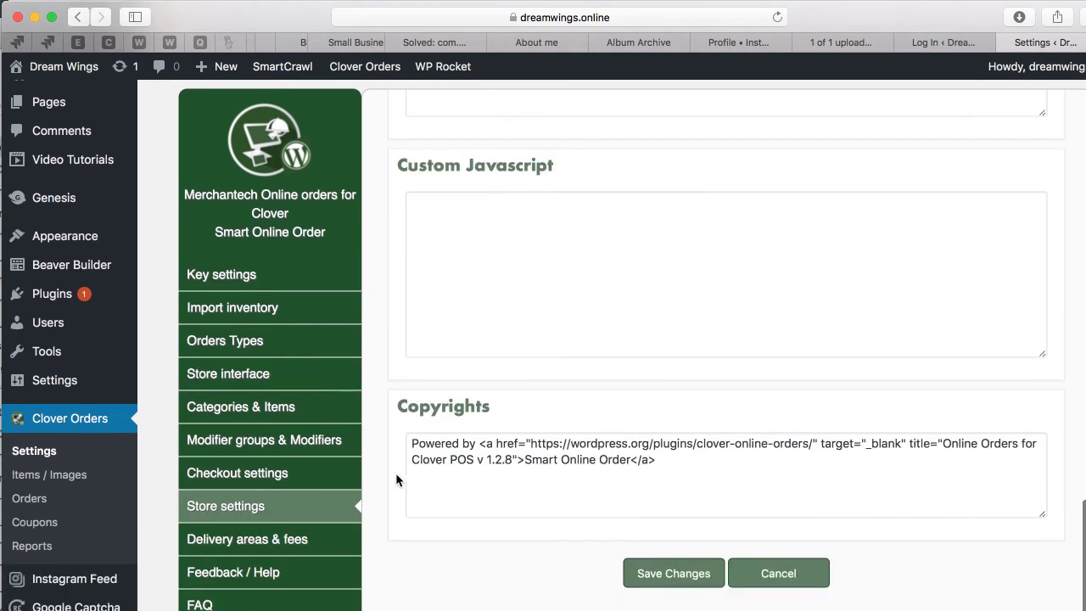
pyautogui.click(642, 523)
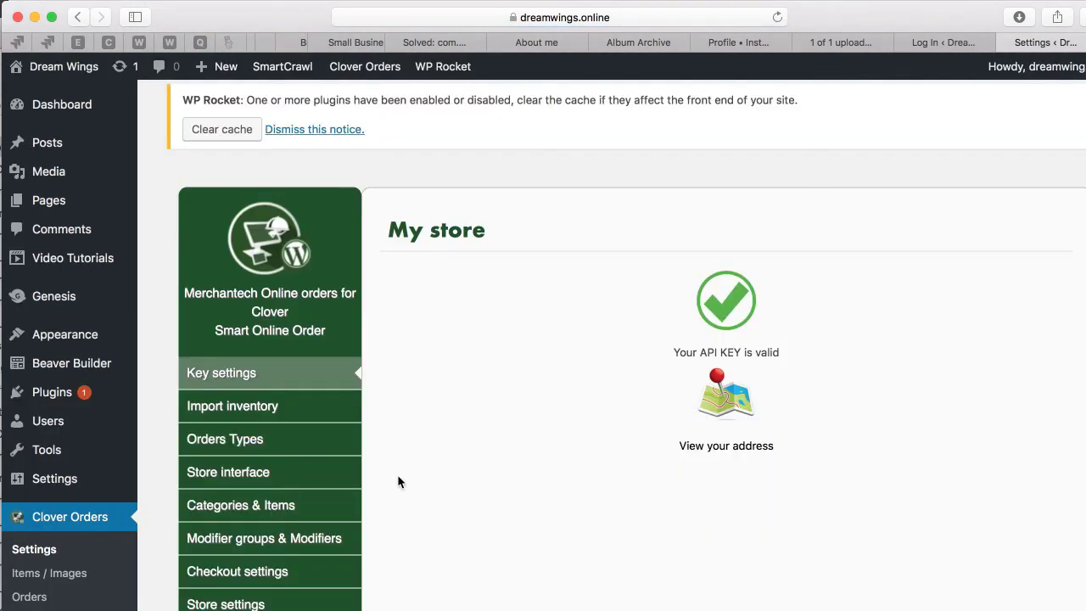
# - Open the Checkout settings and turn off the Pay upon delivery and Pay in Store payment options
pyautogui.scroll(-4, 394, 483)
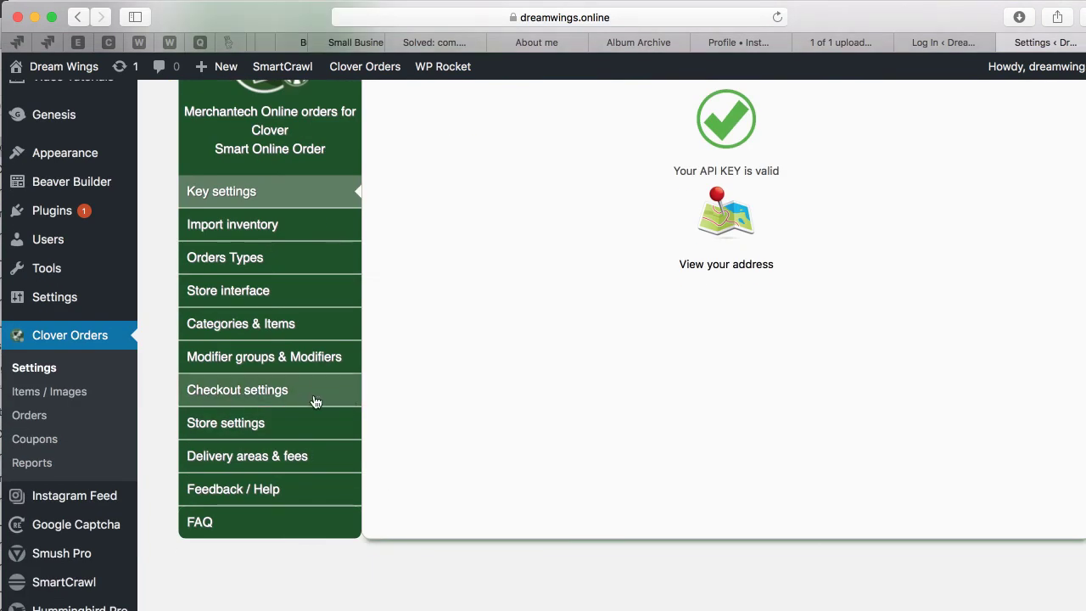
pyautogui.click(245, 401)
pyautogui.scroll(-3, 500, 359)
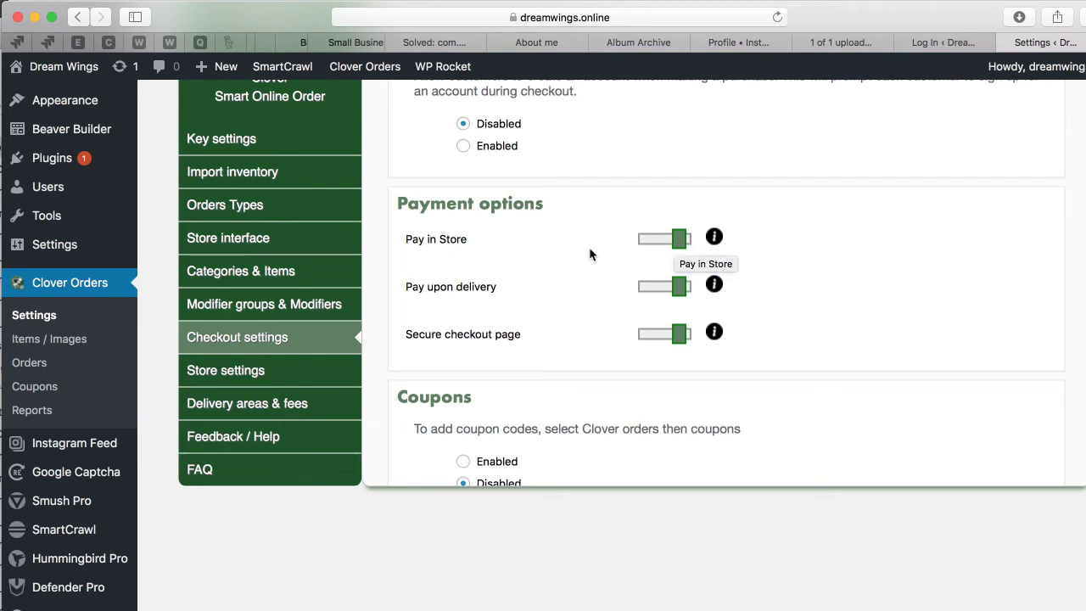
pyautogui.moveTo(703, 251)
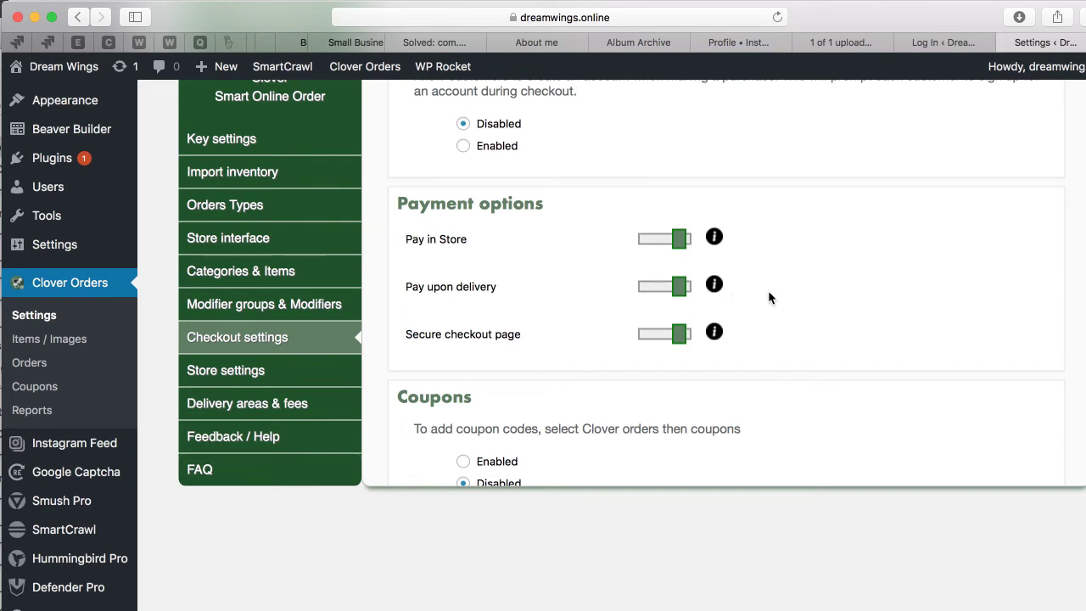
pyautogui.click(676, 296)
pyautogui.click(678, 243)
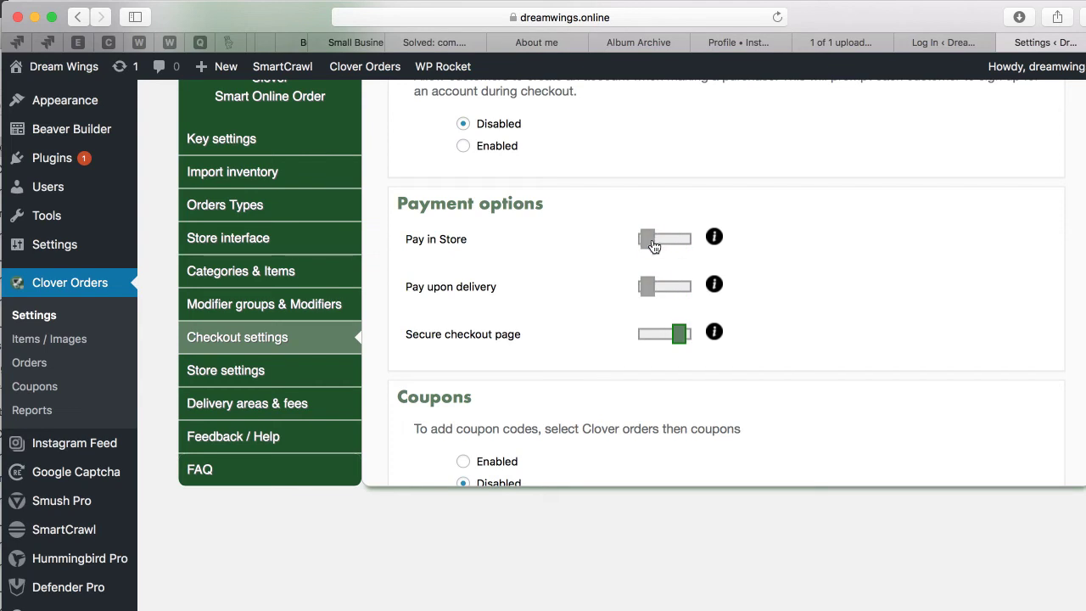
# - Turn on the Pay in Store and Pay upon delivery payment options and check the site's connection encryption details
pyautogui.click(653, 246)
pyautogui.click(654, 287)
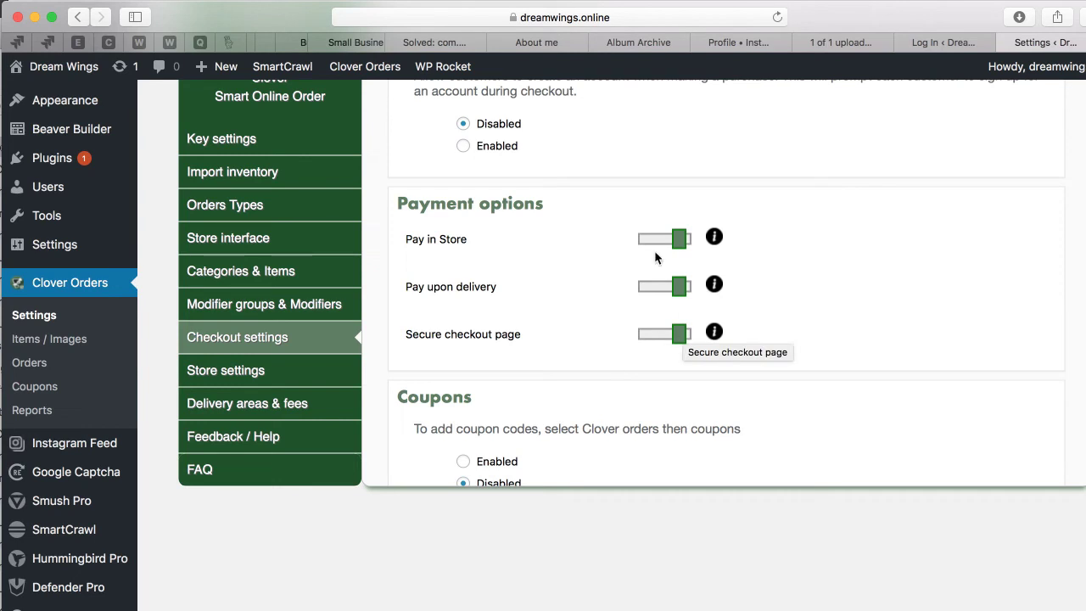
pyautogui.click(513, 17)
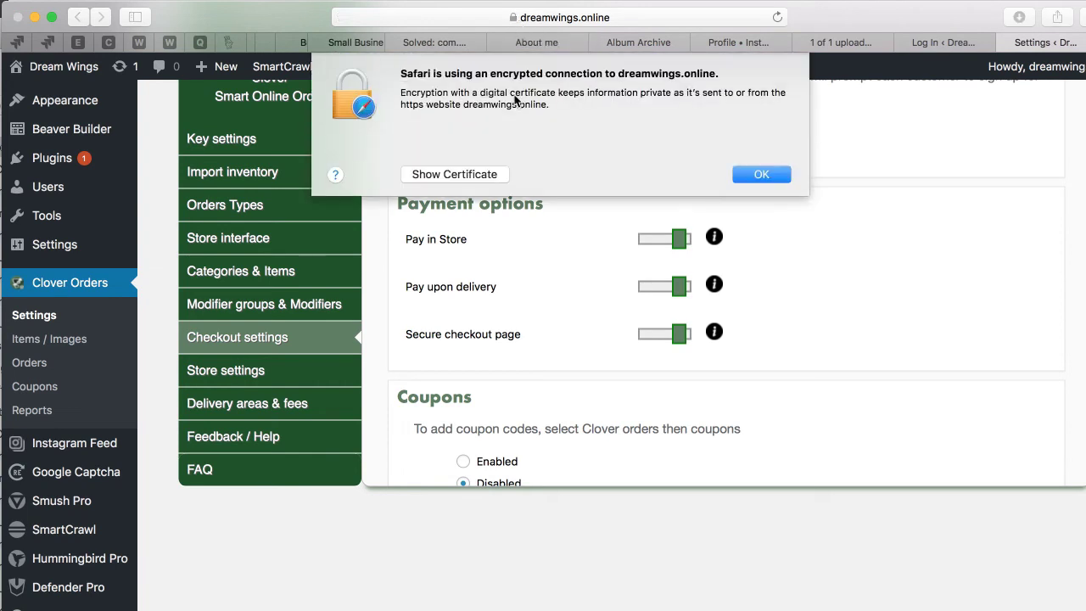
pyautogui.click(743, 172)
# - Turn off the Secure checkout page option in the payment options
pyautogui.click(677, 339)
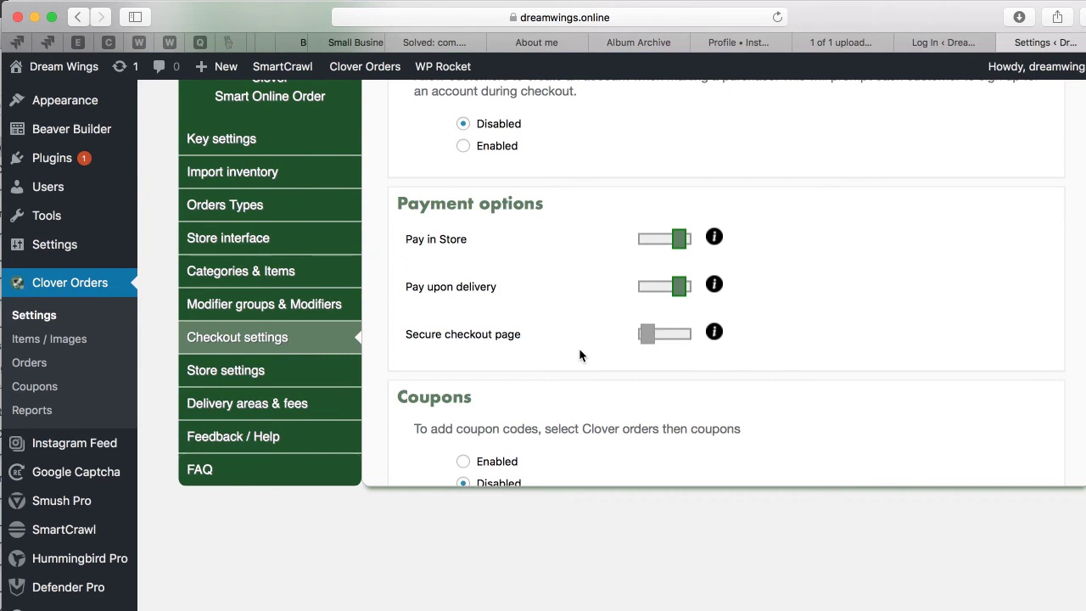
pyautogui.moveTo(413, 334); pyautogui.dragTo(502, 335)
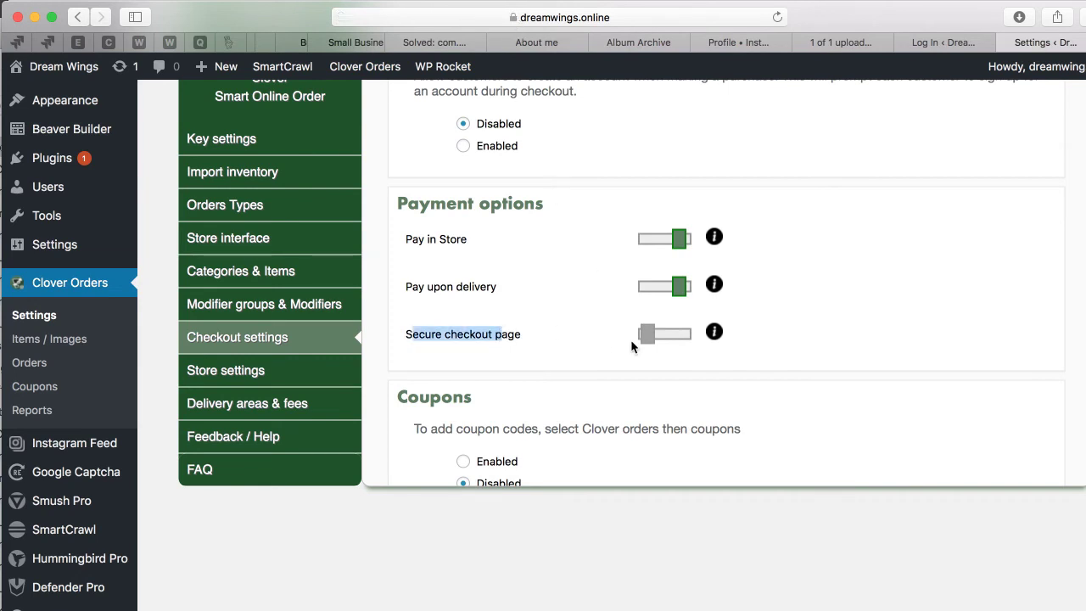
pyautogui.click(659, 338)
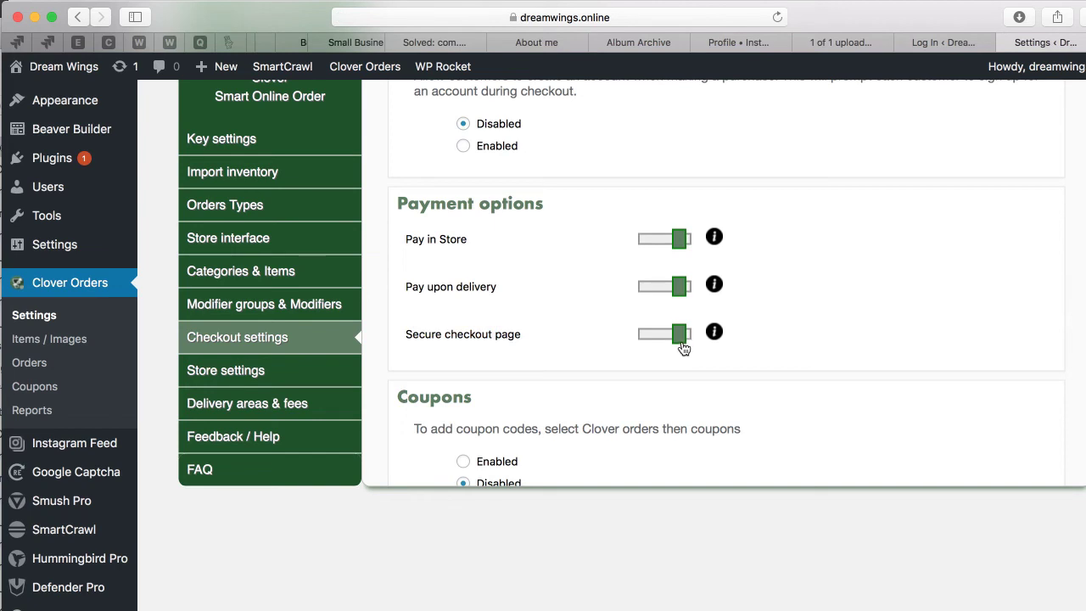
pyautogui.click(680, 339)
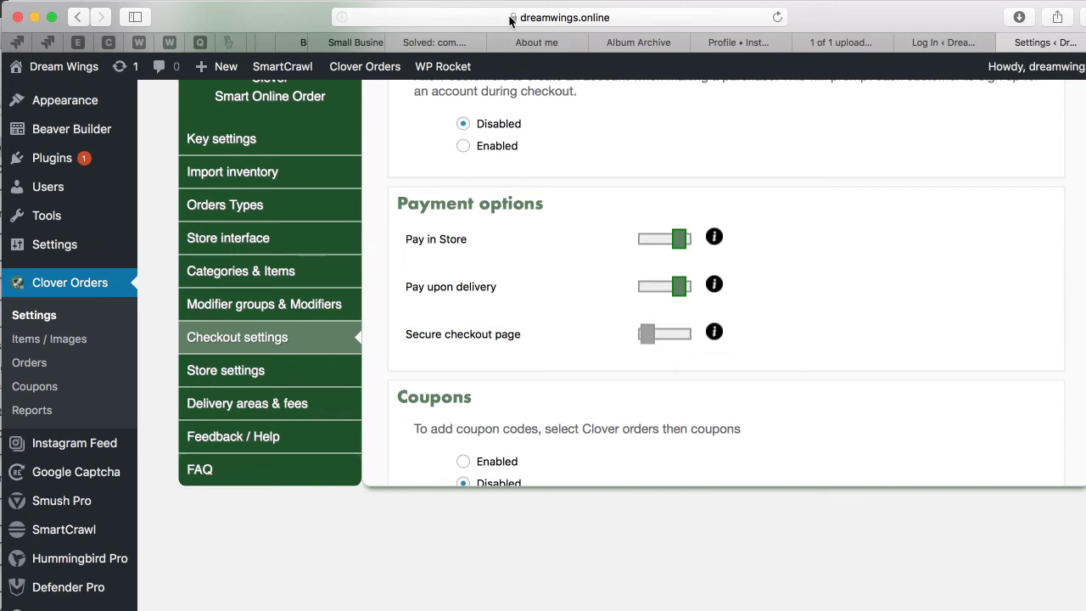
# - Enter 5.00 as the service fee with the type set to Amount
pyautogui.scroll(-5, 524, 321)
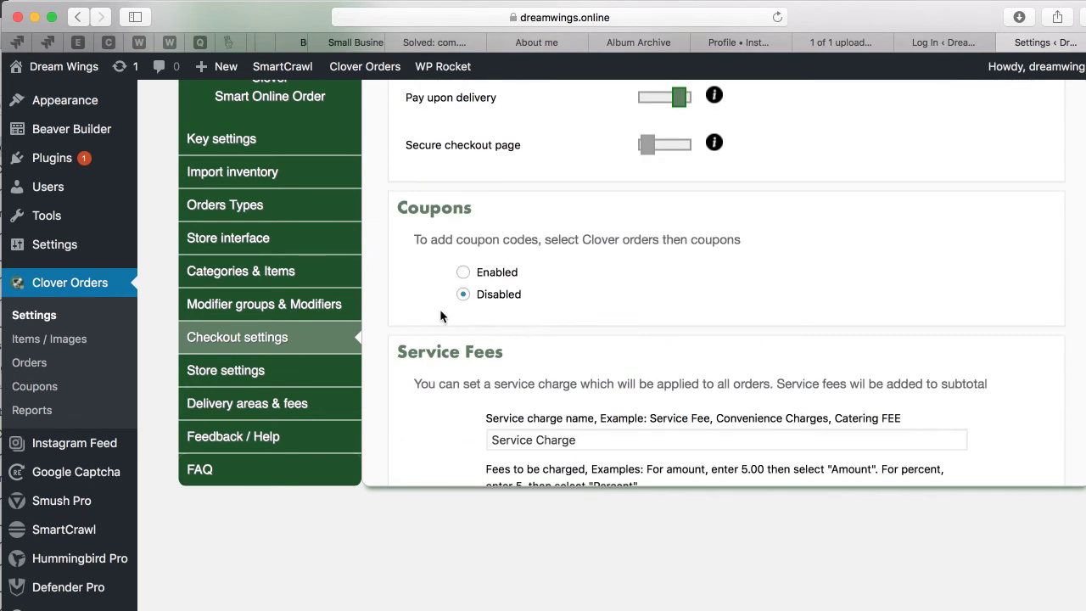
pyautogui.scroll(-1, 401, 358)
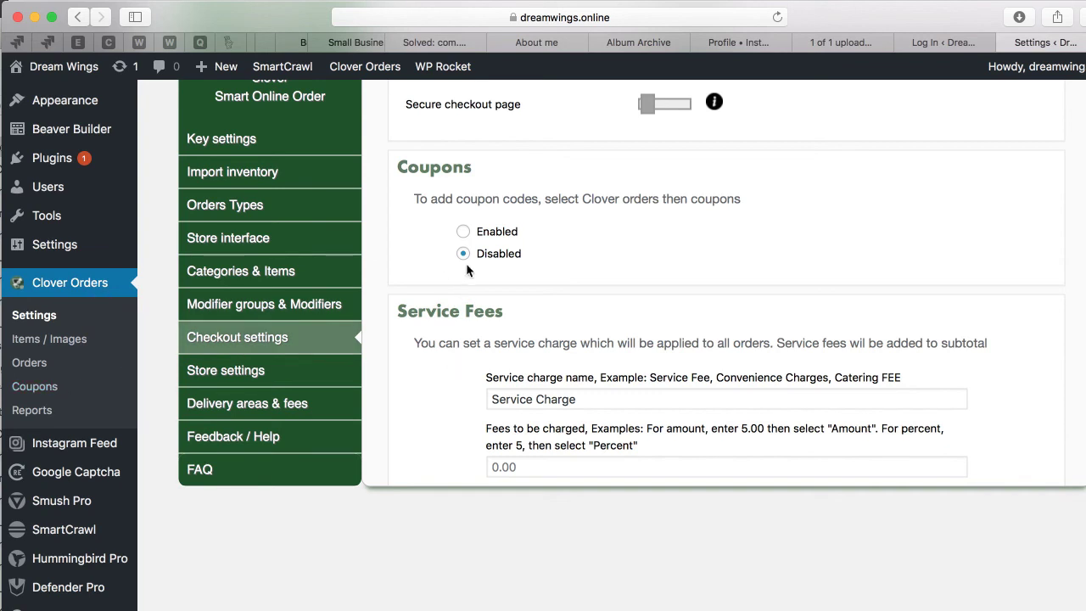
pyautogui.scroll(-3, 452, 378)
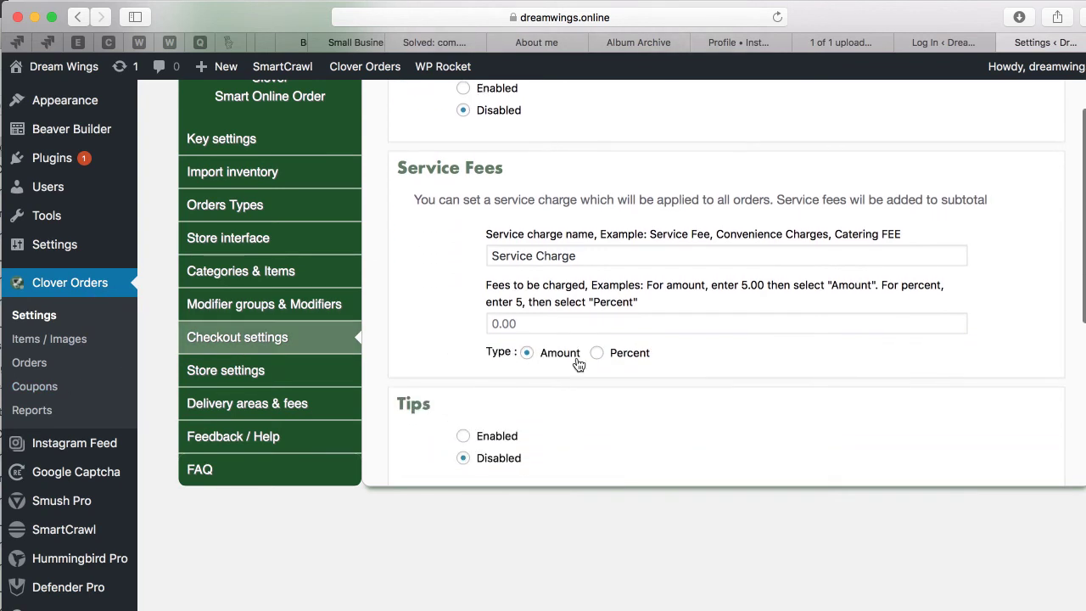
pyautogui.scroll(-1, 545, 366)
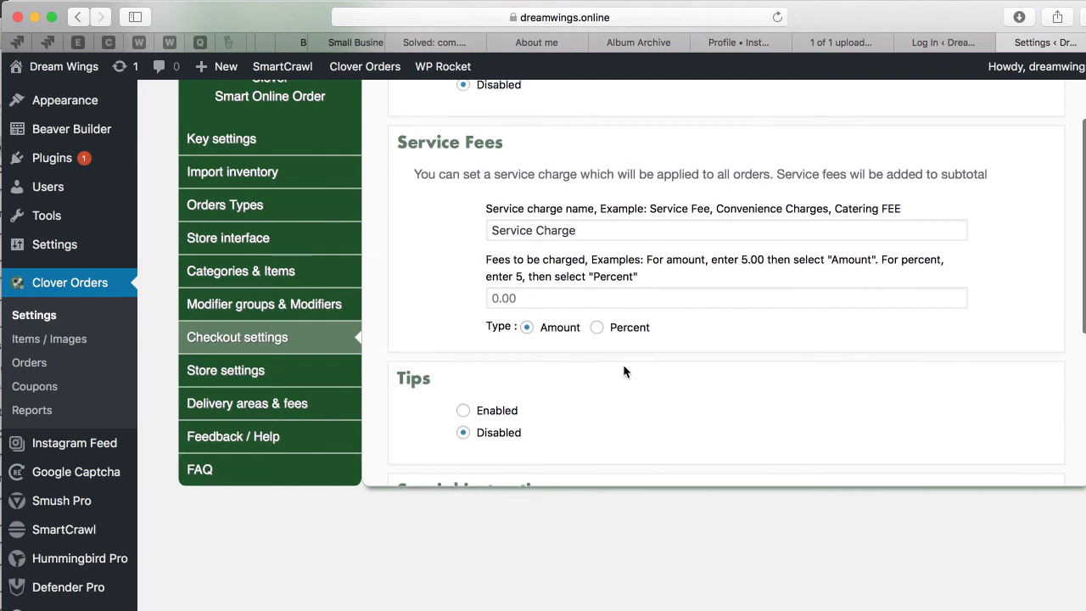
pyautogui.click(535, 301)
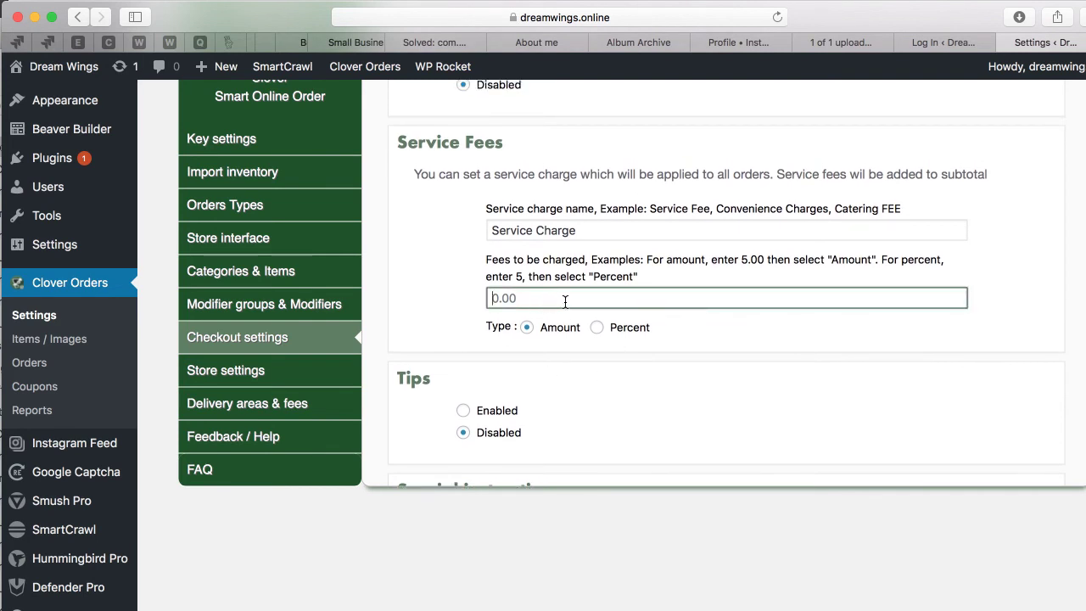
pyautogui.write('5.00')
# - Try a service fee of 5 with the type switched to Percent, and clear the fee value
pyautogui.moveTo(529, 295); pyautogui.dragTo(416, 271)
pyautogui.press('BackSpace')
pyautogui.write('5')
pyautogui.click(597, 328)
pyautogui.moveTo(531, 304); pyautogui.dragTo(436, 294)
pyautogui.press('BackSpace')
# - Enable tips in the checkout settings
pyautogui.scroll(-2, 409, 334)
pyautogui.scroll(-3, 408, 335)
pyautogui.scroll(2, 431, 328)
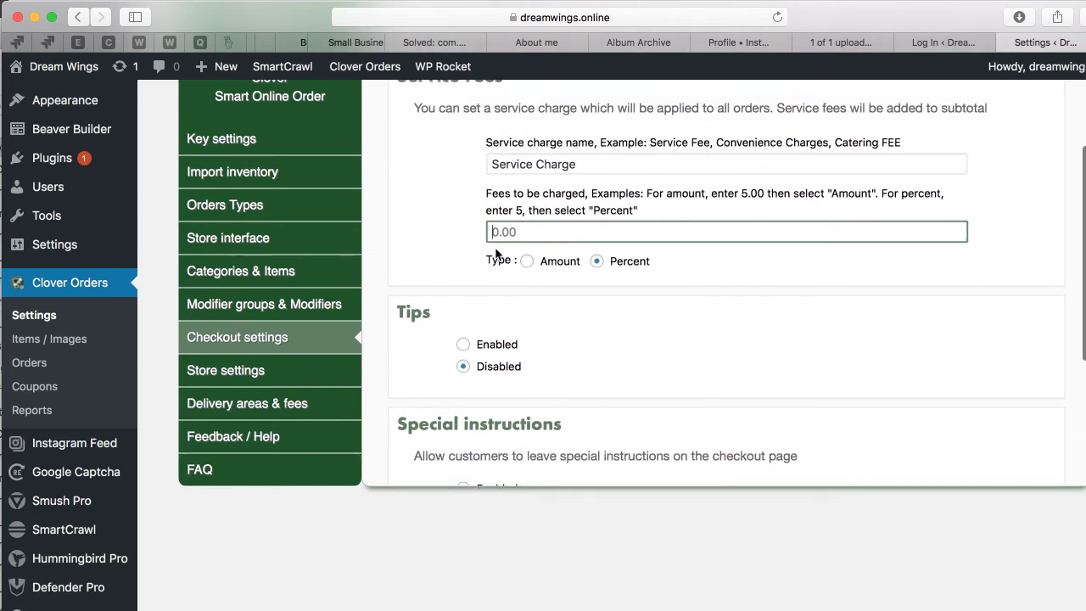
pyautogui.scroll(-1, 466, 312)
pyautogui.click(464, 310)
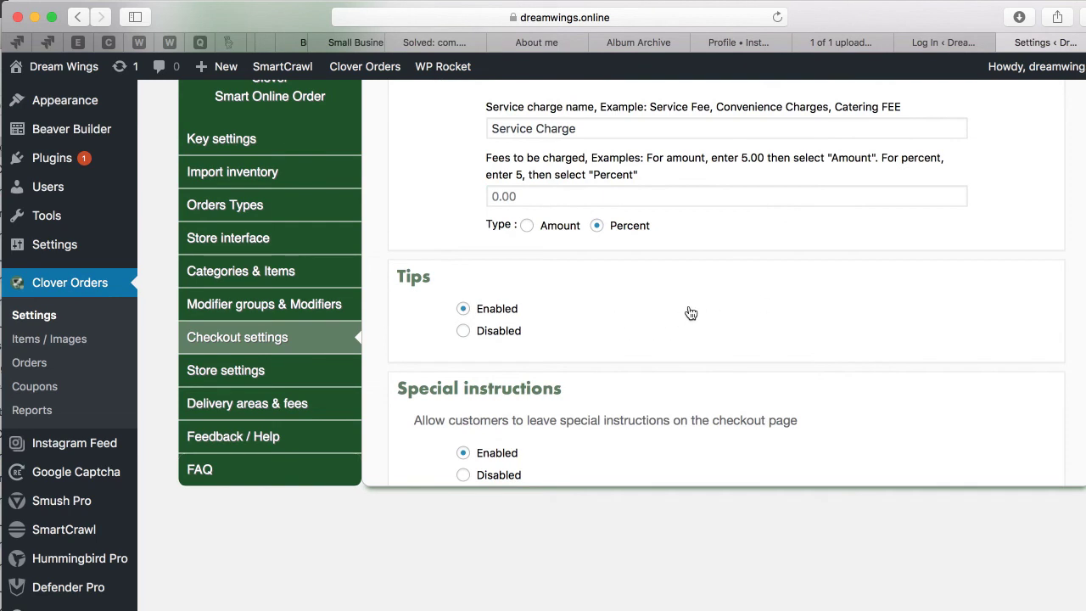
# - Save the checkout settings with special instructions enabled and the thank you page URL left blank
pyautogui.scroll(-1, 396, 371)
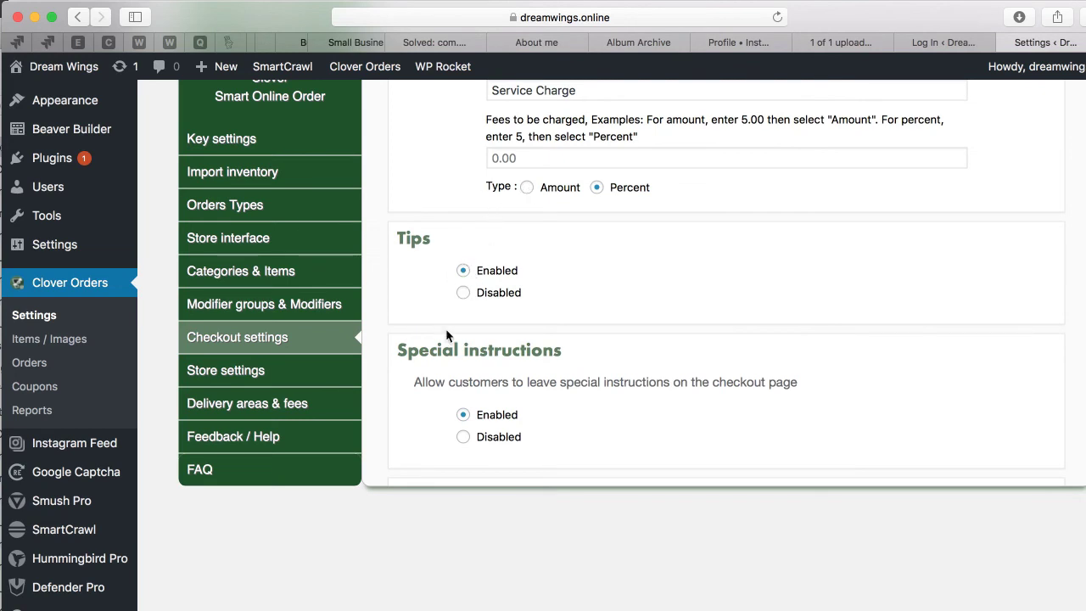
pyautogui.scroll(-4, 446, 330)
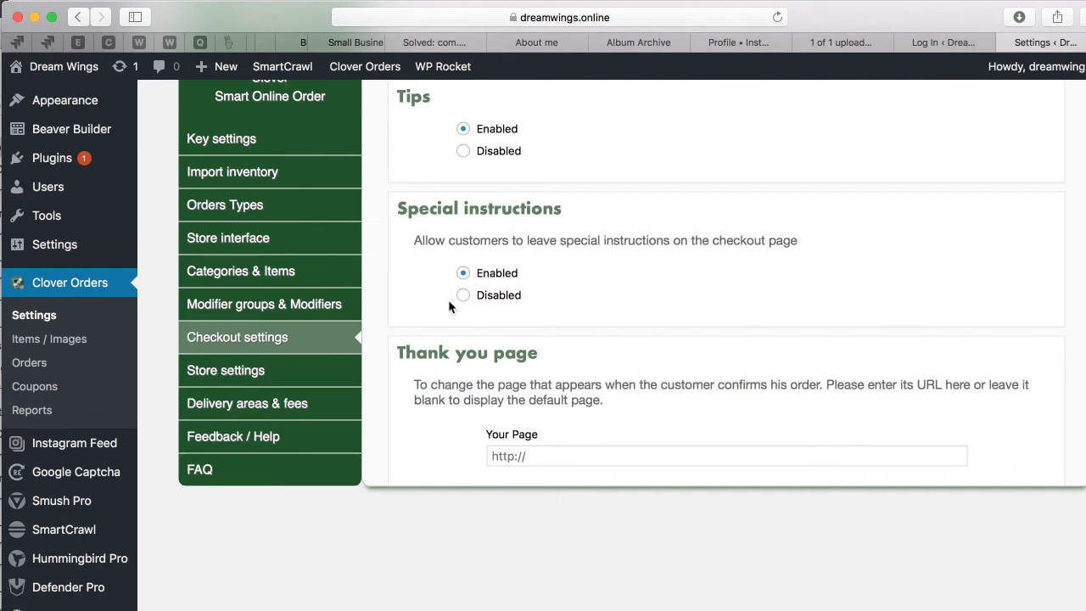
pyautogui.scroll(-3, 417, 381)
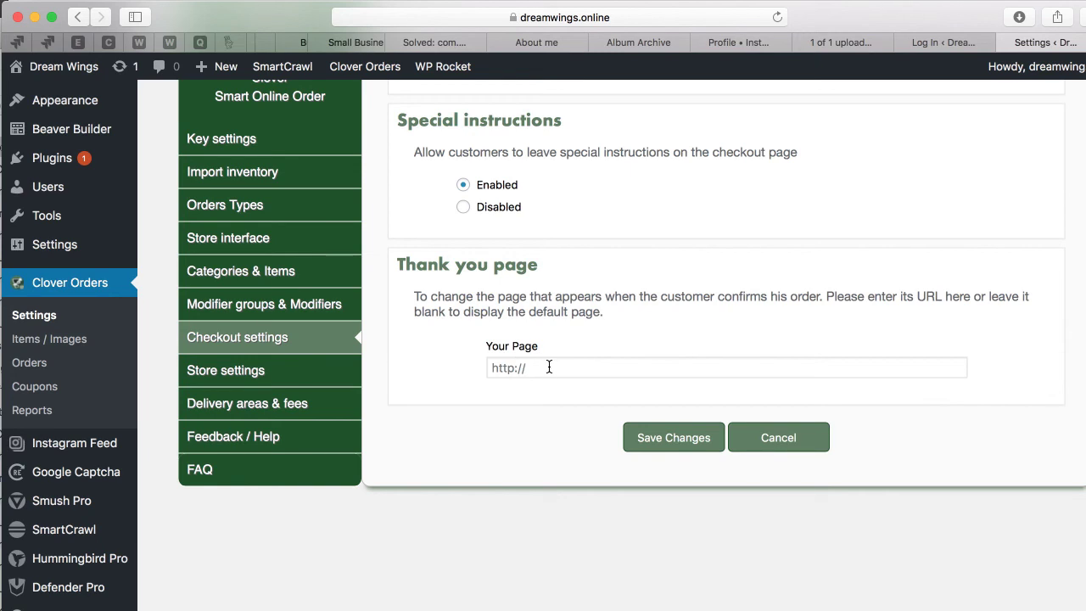
pyautogui.click(540, 371)
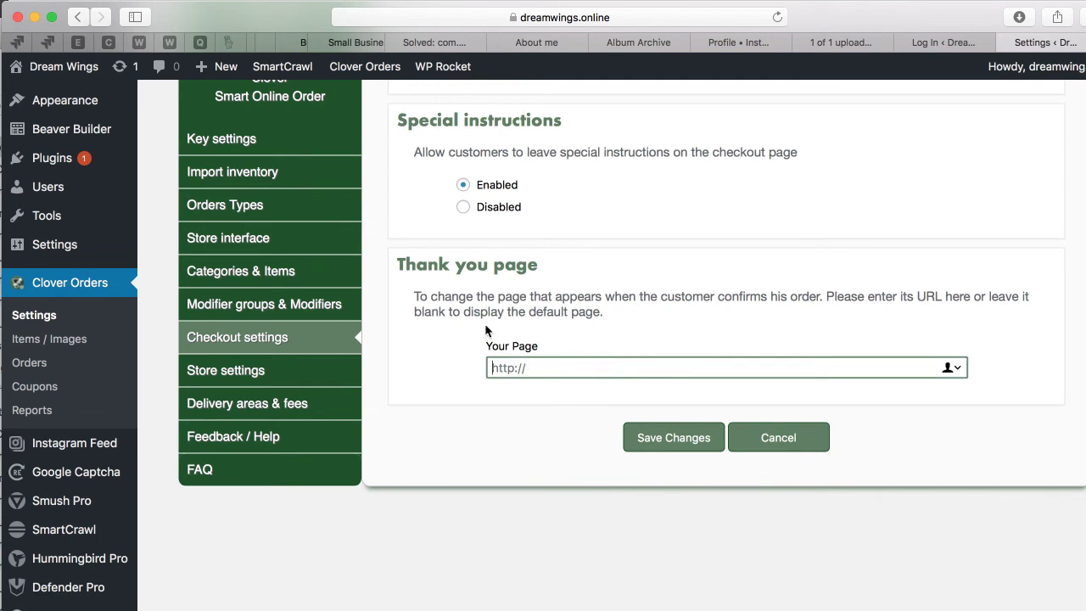
pyautogui.scroll(-1, 448, 381)
pyautogui.click(645, 412)
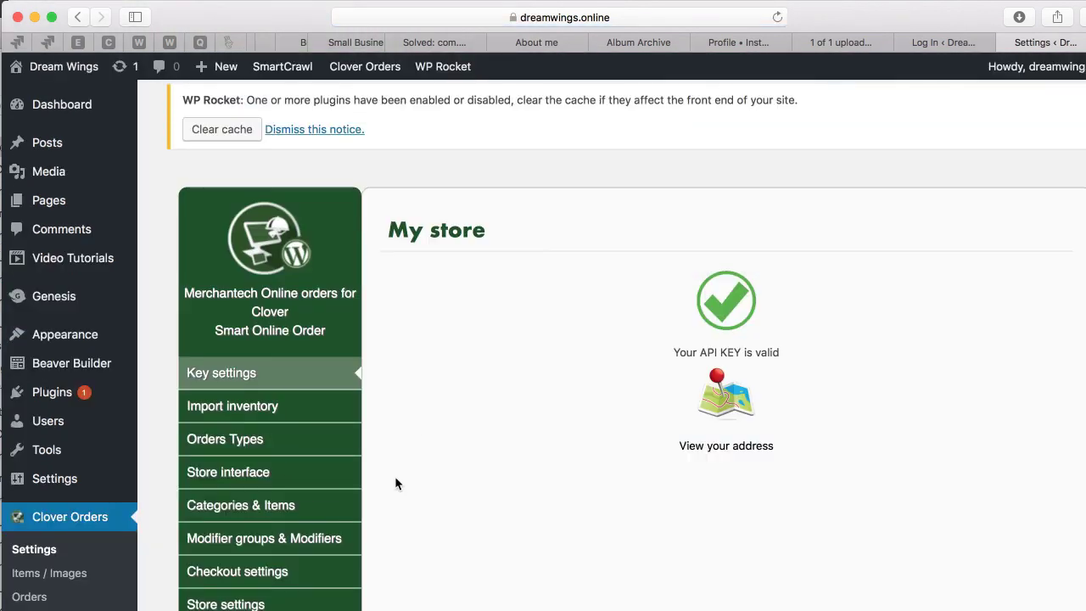
# - Choose Store Interface 03 as the layout in the Store interface settings and save the changes
pyautogui.scroll(-5, 395, 476)
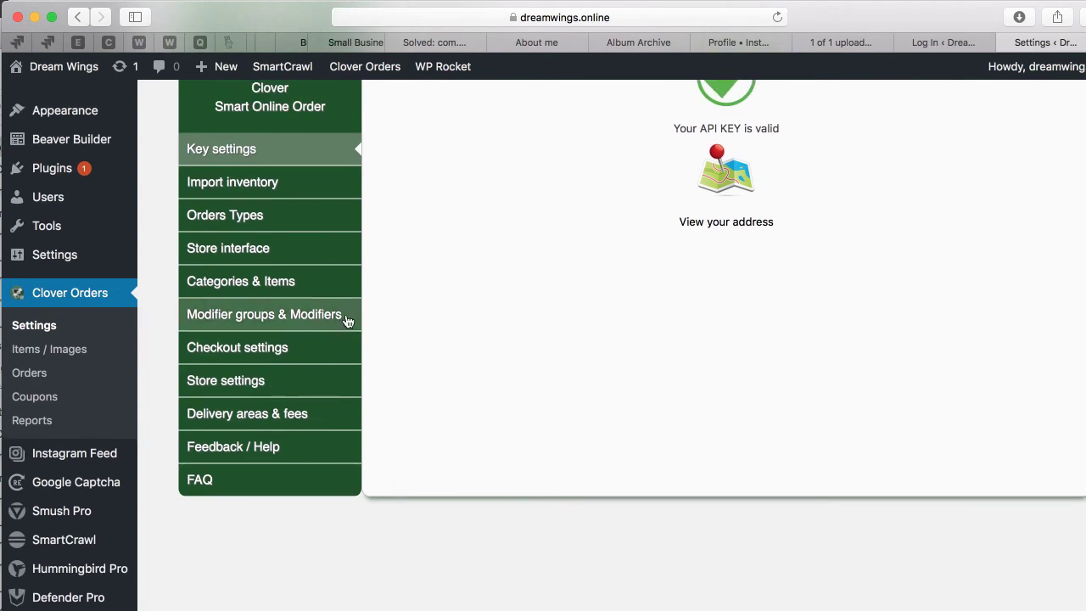
pyautogui.click(293, 250)
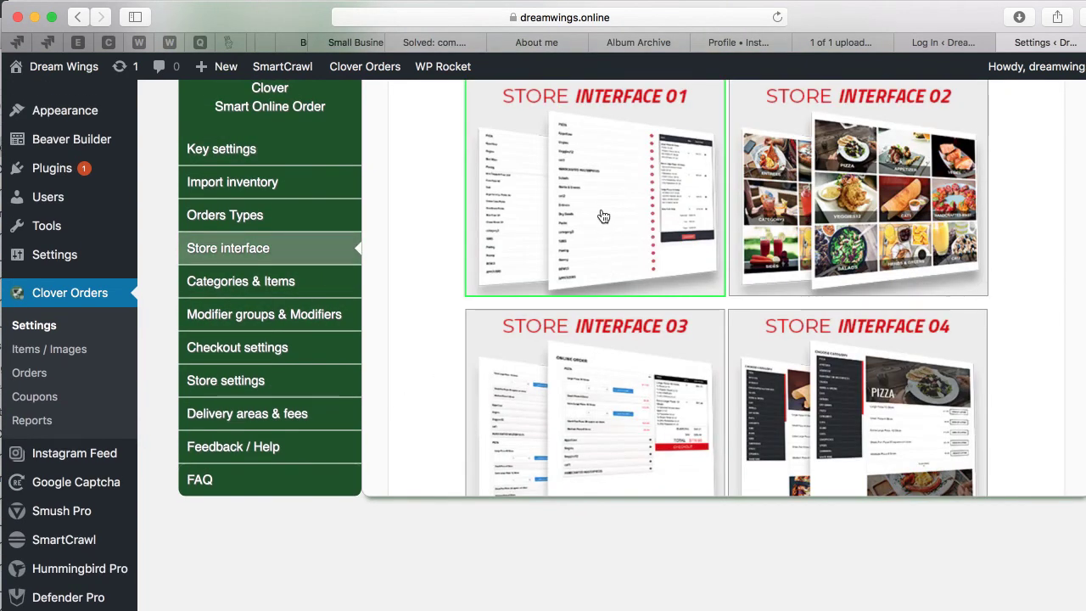
pyautogui.scroll(4, 443, 206)
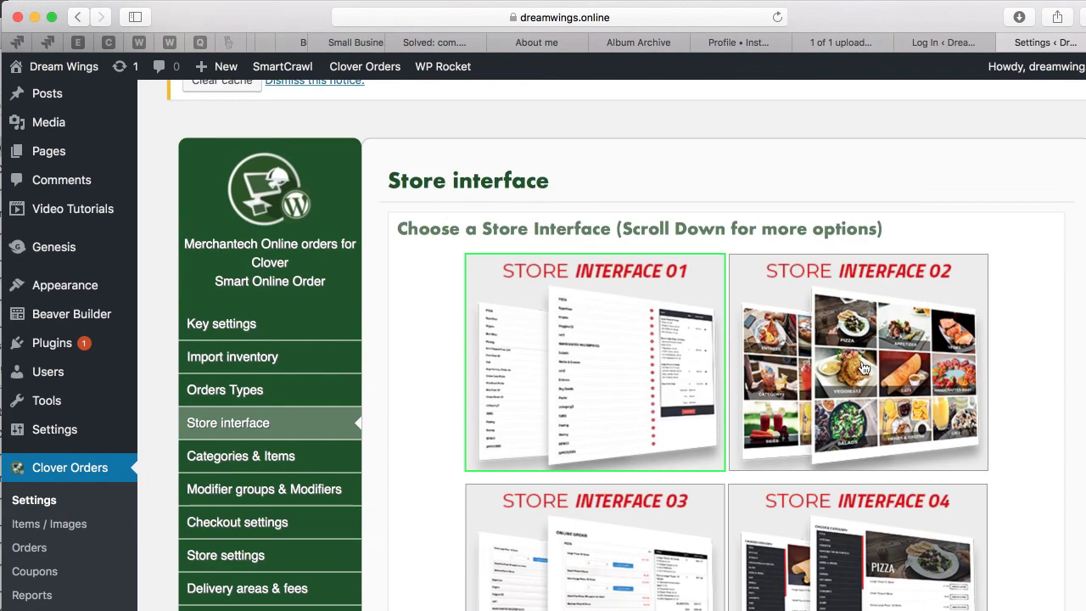
pyautogui.scroll(-3, 827, 376)
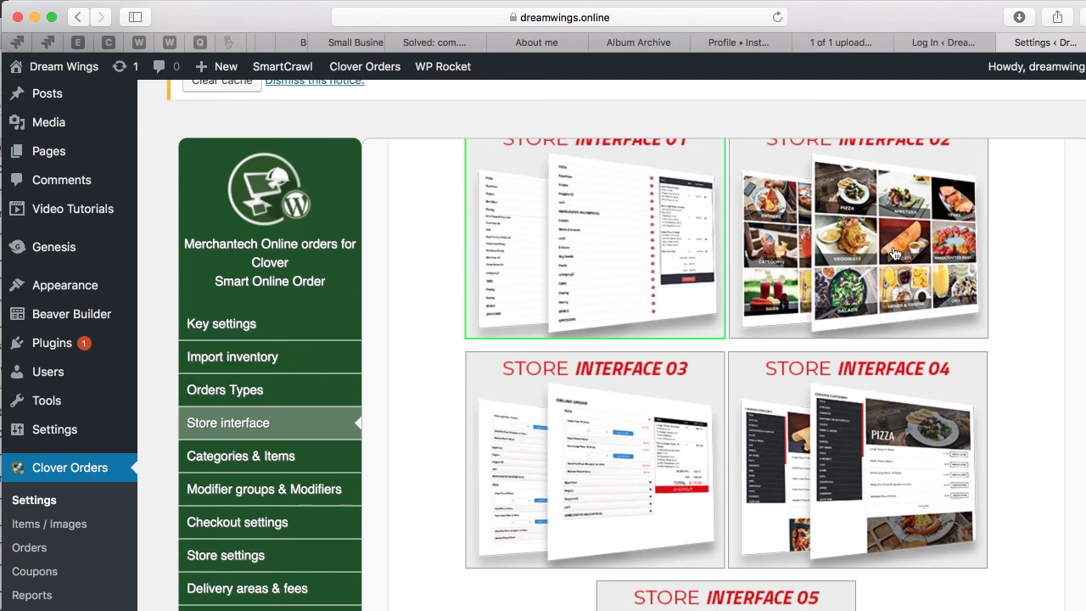
pyautogui.scroll(-4, 908, 267)
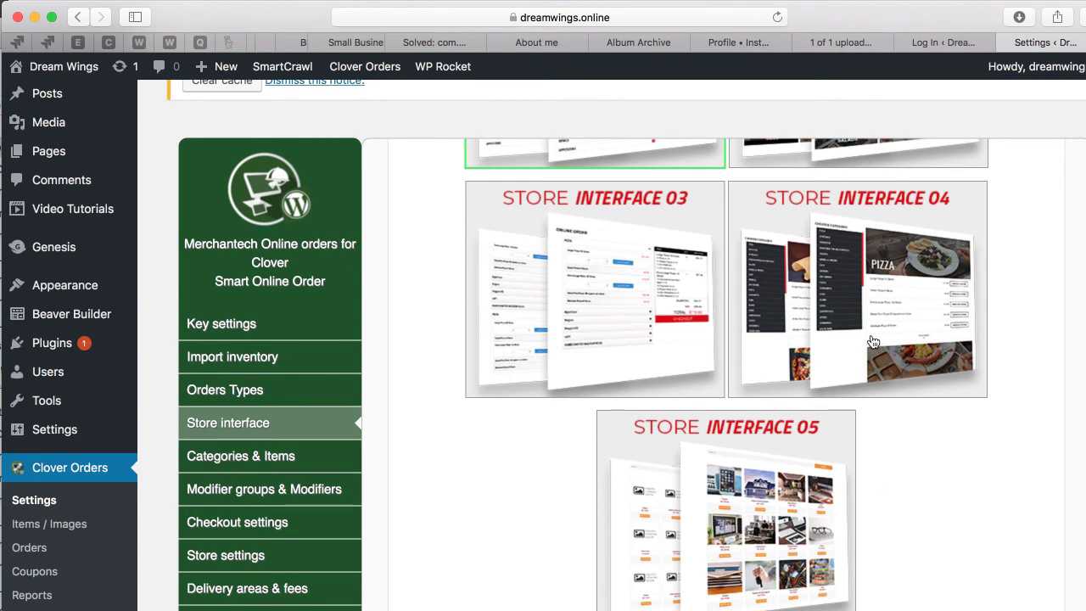
pyautogui.scroll(4, 751, 294)
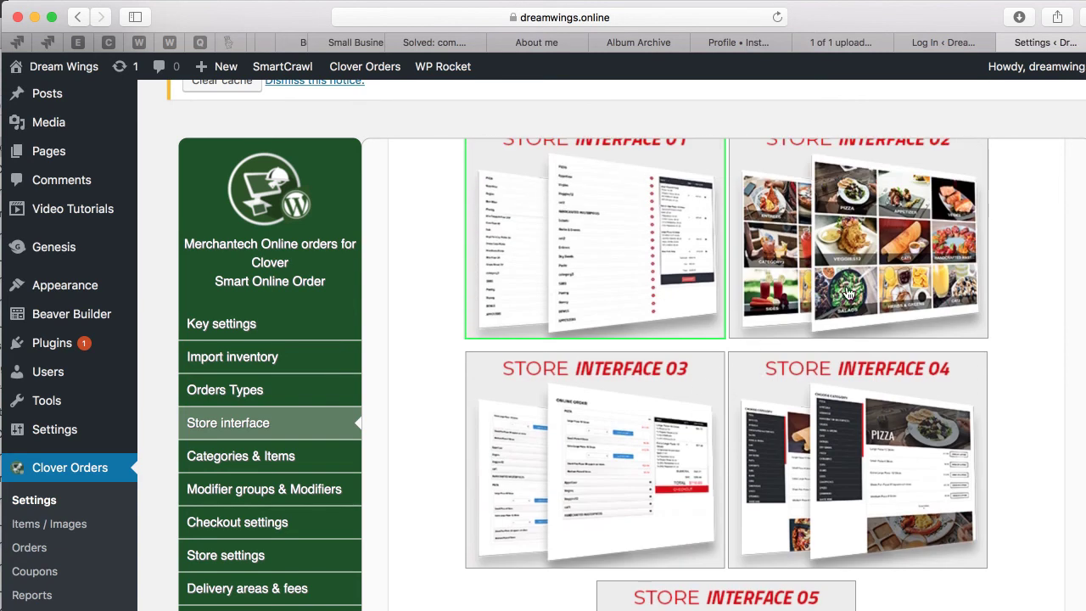
pyautogui.scroll(-2, 625, 403)
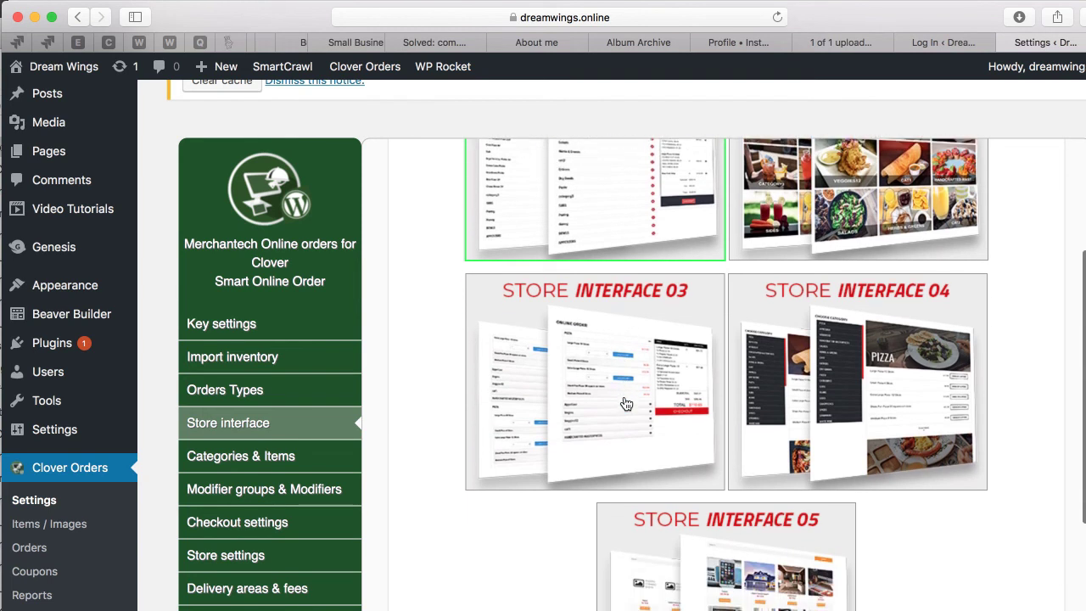
pyautogui.click(604, 411)
pyautogui.scroll(-3, 541, 520)
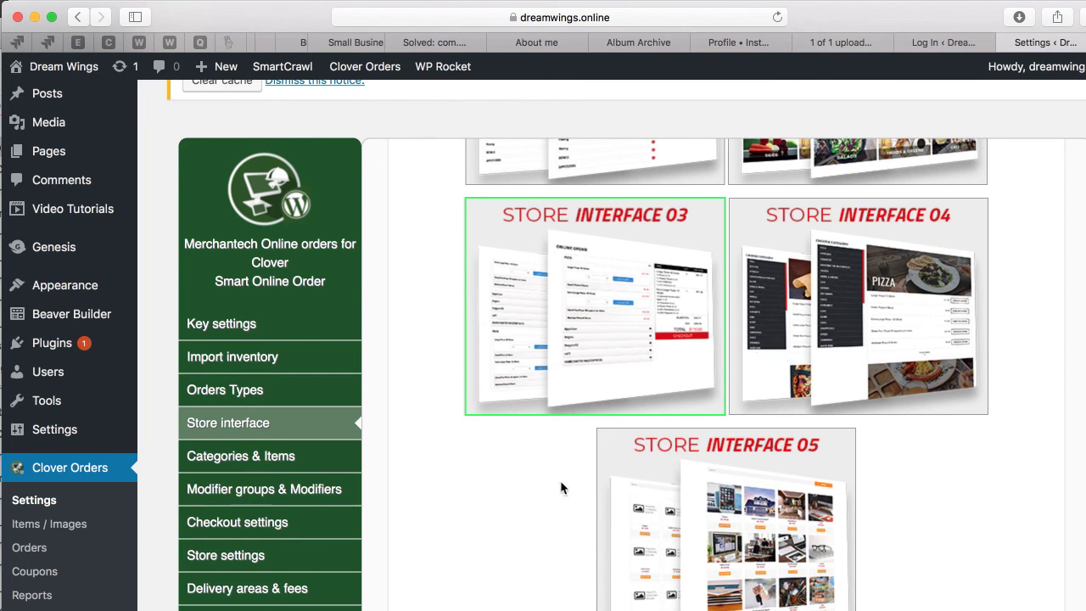
pyautogui.scroll(-5, 547, 509)
pyautogui.scroll(-3, 585, 526)
pyautogui.click(711, 507)
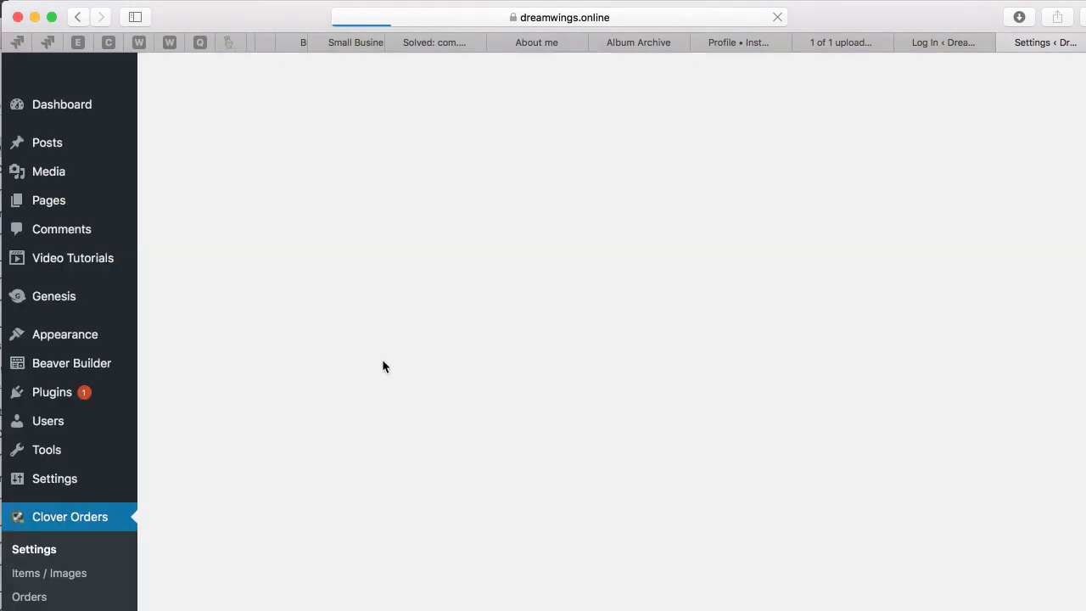
# - Reorder the menu categories, placing Seafood & Surf N Turf above Wings & Tenders and Pasta, Potatoes, & Dream Fries below Salads & Wraps
pyautogui.scroll(-4, 279, 407)
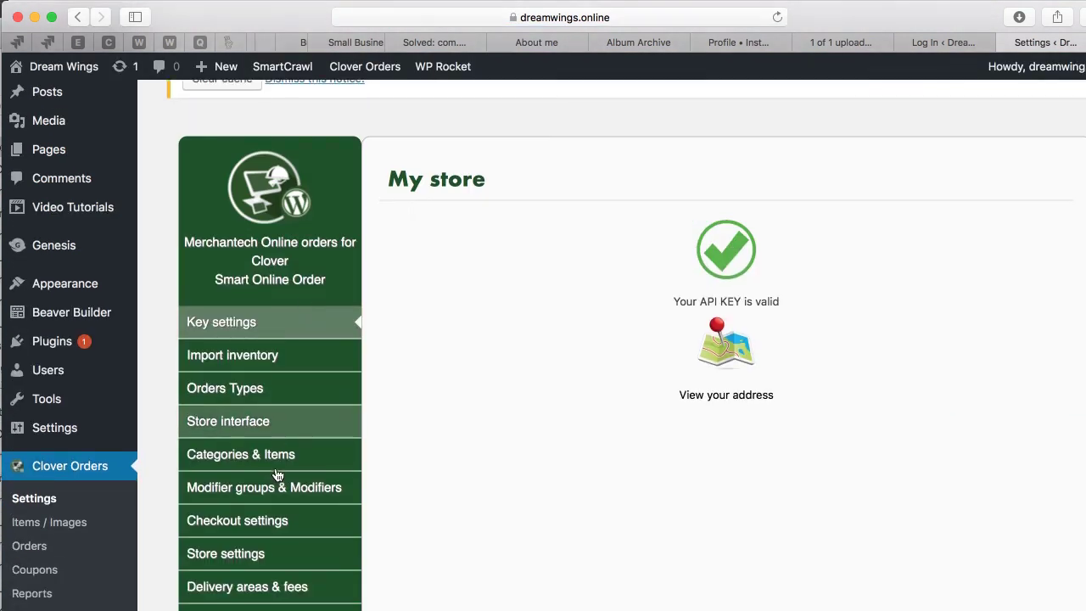
pyautogui.click(246, 321)
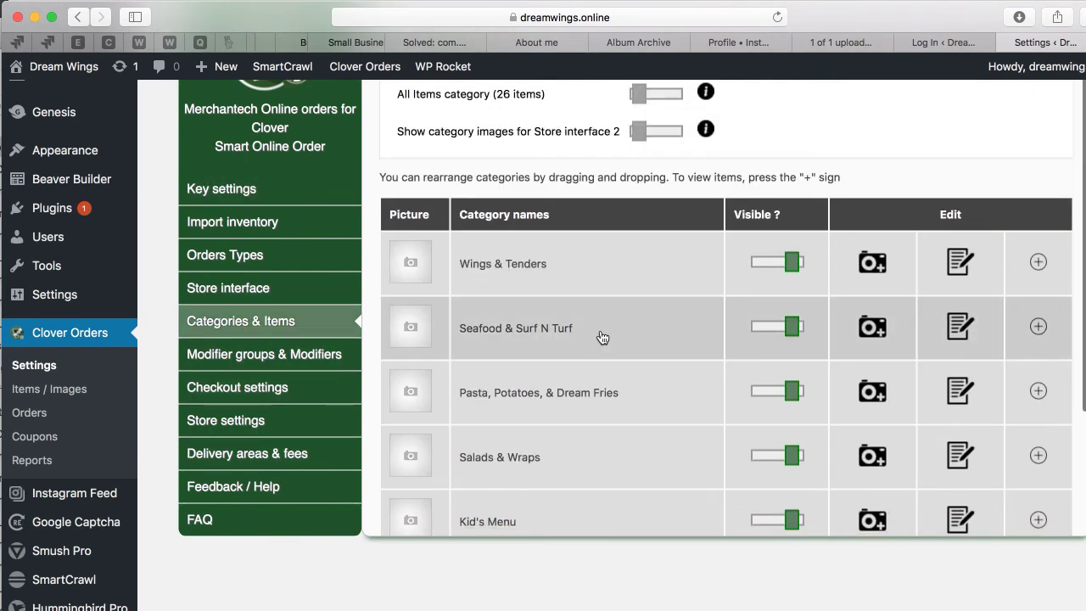
pyautogui.scroll(-4, 601, 339)
pyautogui.scroll(4, 601, 334)
pyautogui.moveTo(556, 354); pyautogui.dragTo(546, 311)
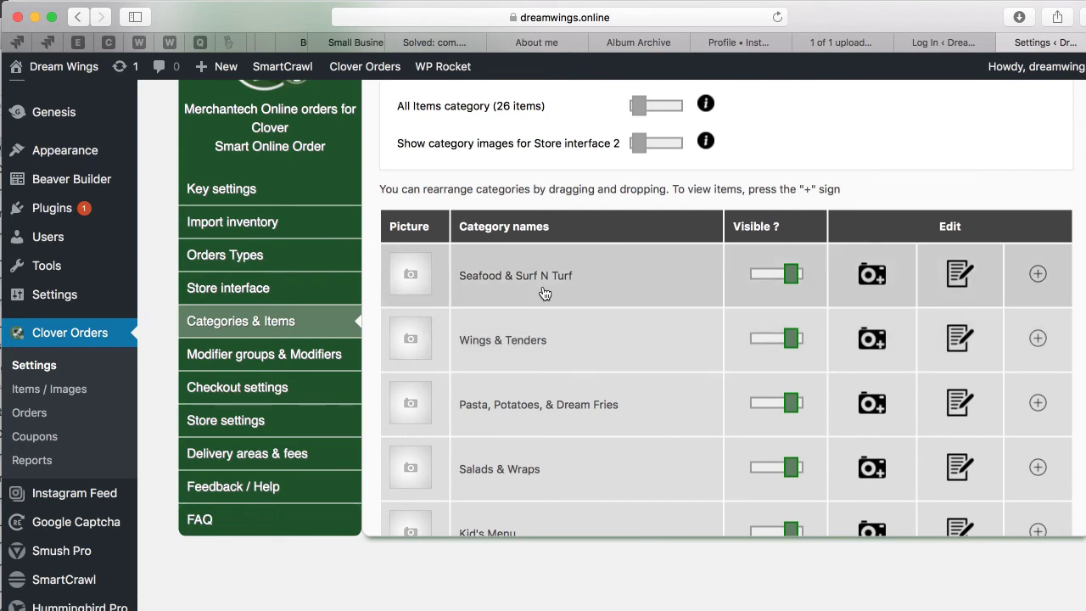
pyautogui.moveTo(514, 398); pyautogui.dragTo(509, 468)
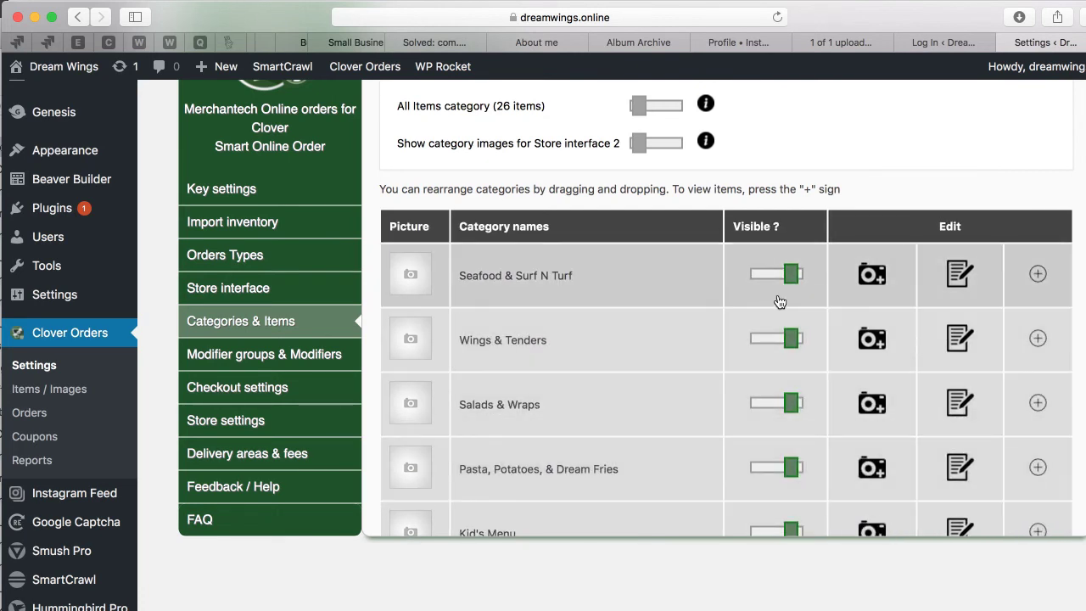
# - Hide the Seafood & Surf N Turf category and make it visible again
pyautogui.click(798, 280)
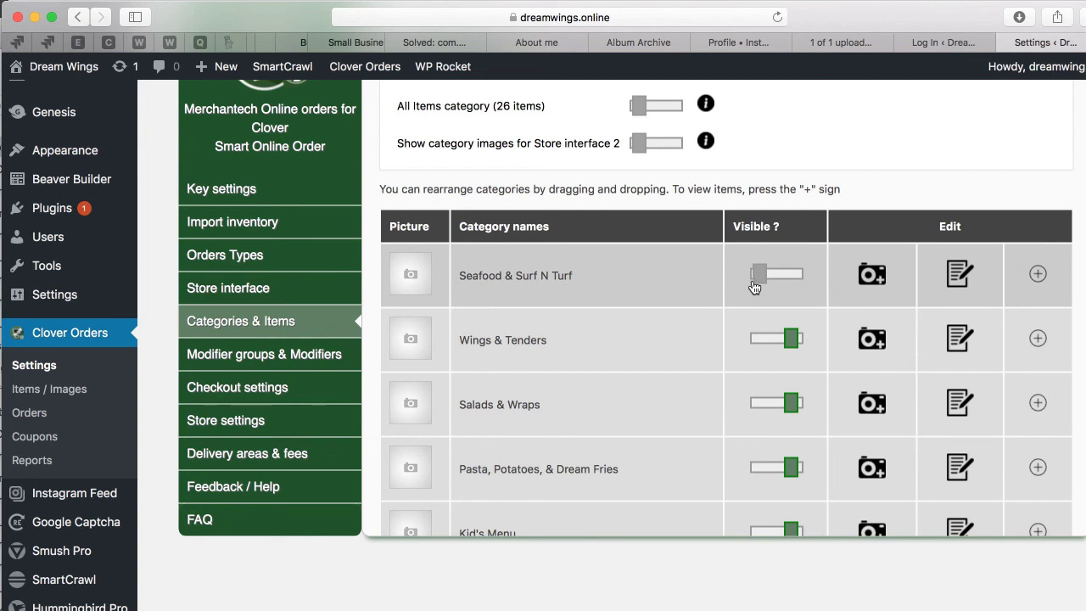
pyautogui.click(762, 285)
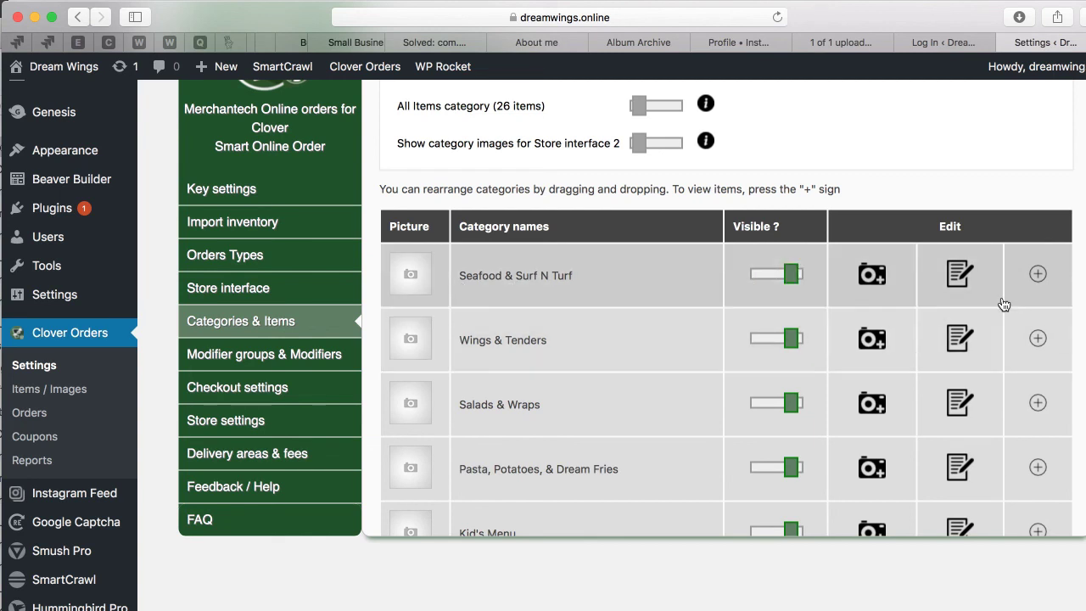
# - Reorder the items in the Seafood & Surf N Turf category so Fish Platter sits below Shrimp Platter, then close the item list
pyautogui.click(1038, 273)
pyautogui.scroll(-2, 586, 446)
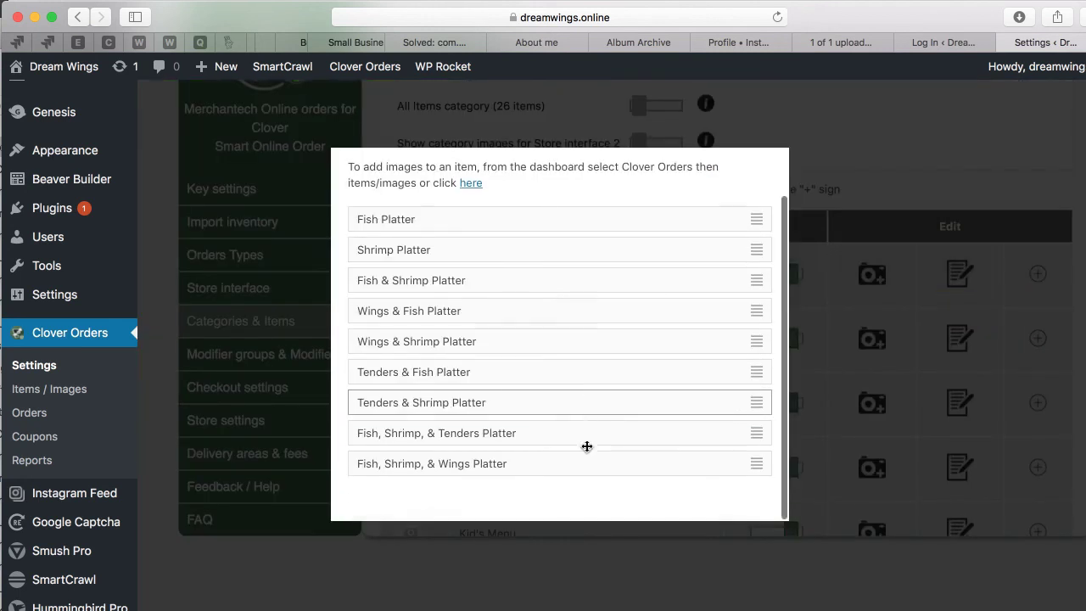
pyautogui.scroll(2, 587, 446)
pyautogui.scroll(-2, 464, 463)
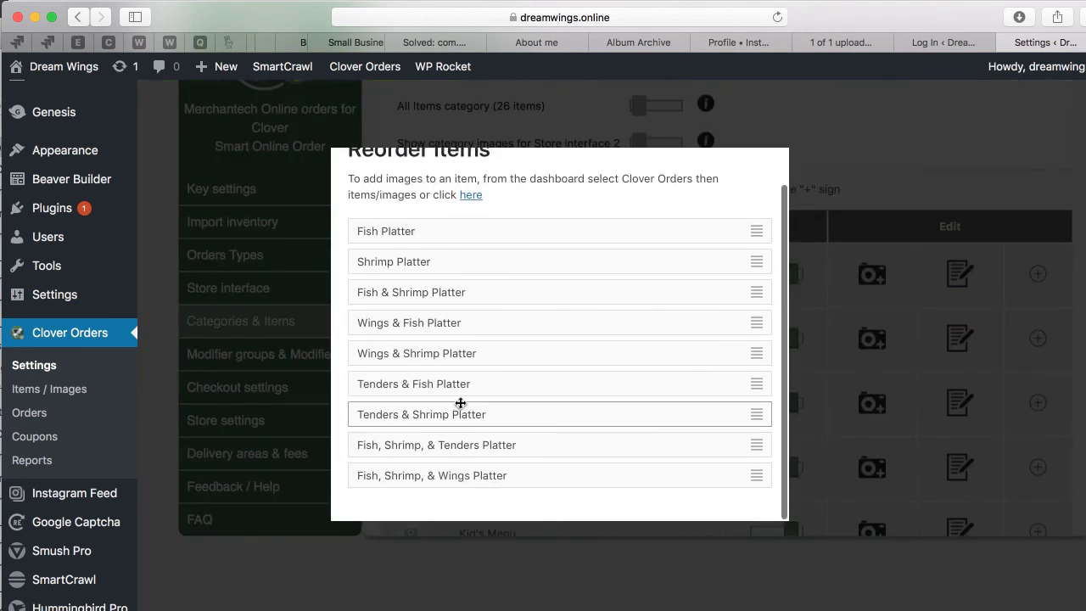
pyautogui.moveTo(429, 232); pyautogui.dragTo(421, 271)
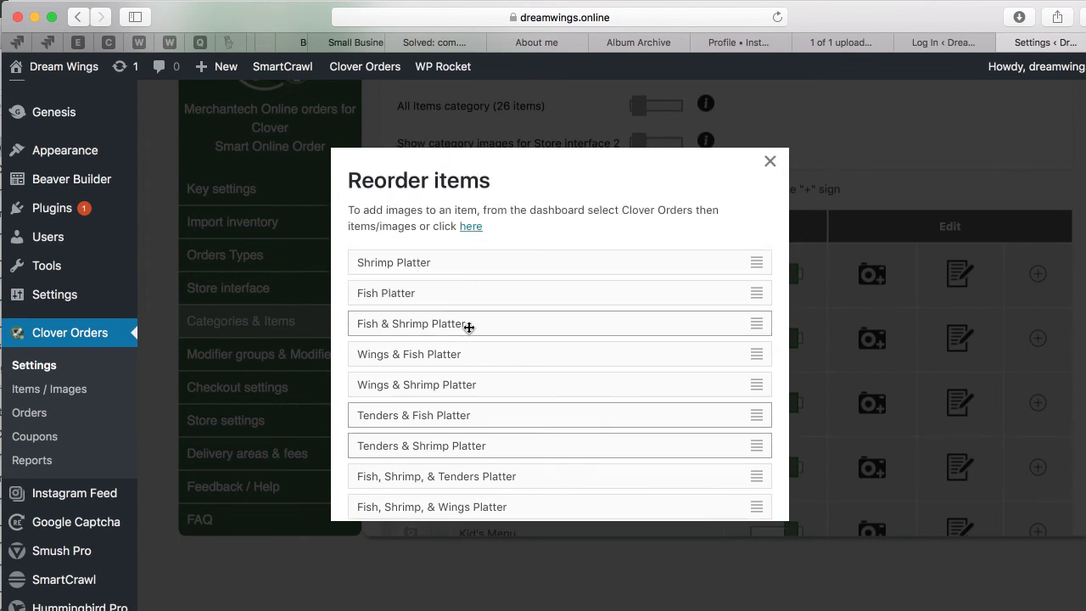
pyautogui.moveTo(762, 288); pyautogui.dragTo(756, 313)
pyautogui.click(785, 224)
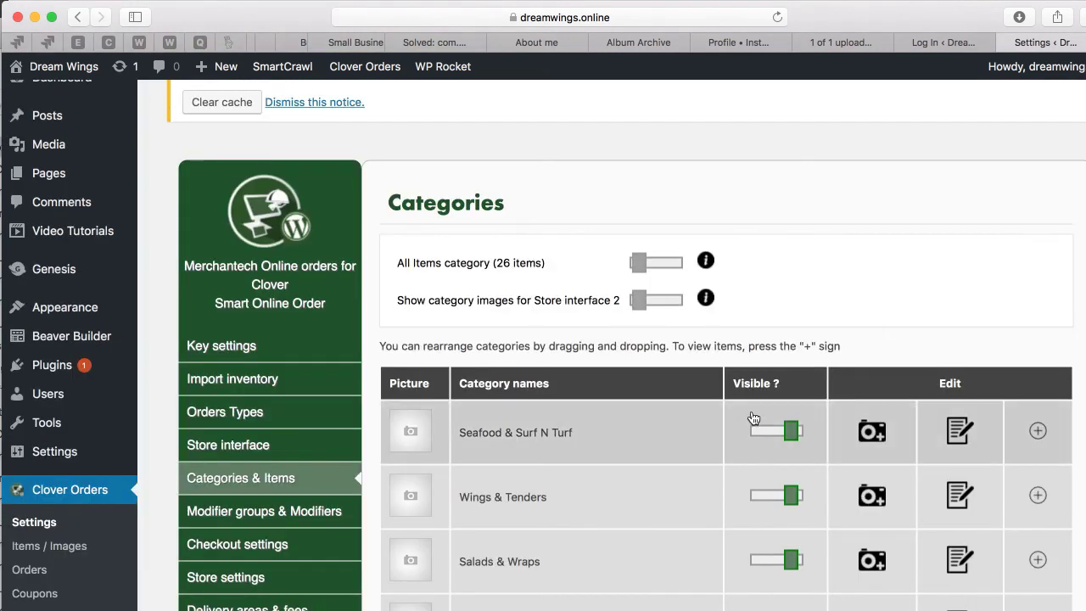
# - Open the name of the Wings & Tenders category for editing and cancel the edit
pyautogui.scroll(-3, 724, 424)
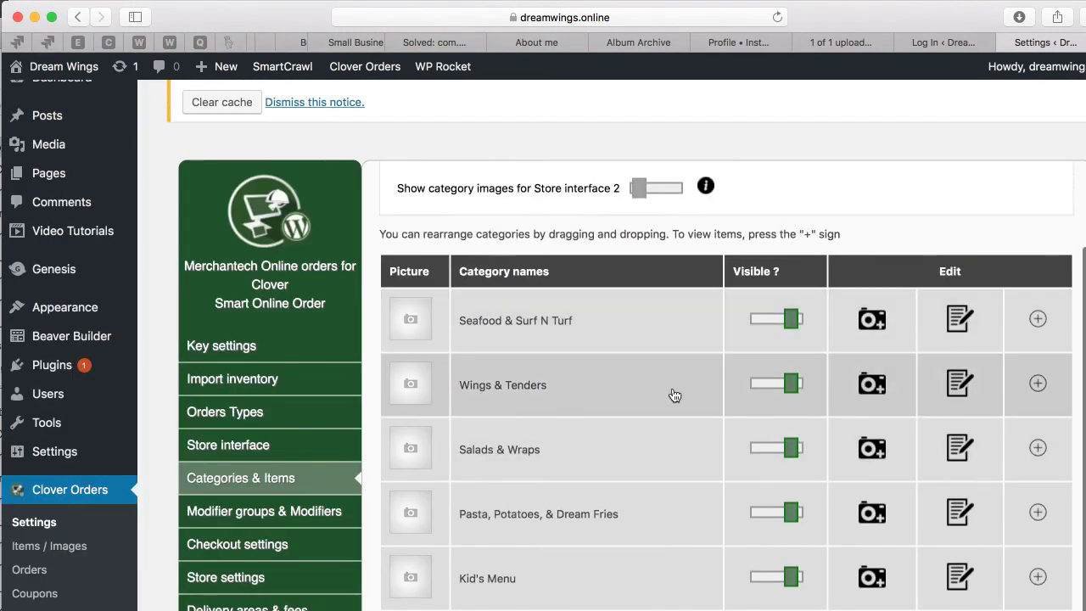
pyautogui.click(959, 389)
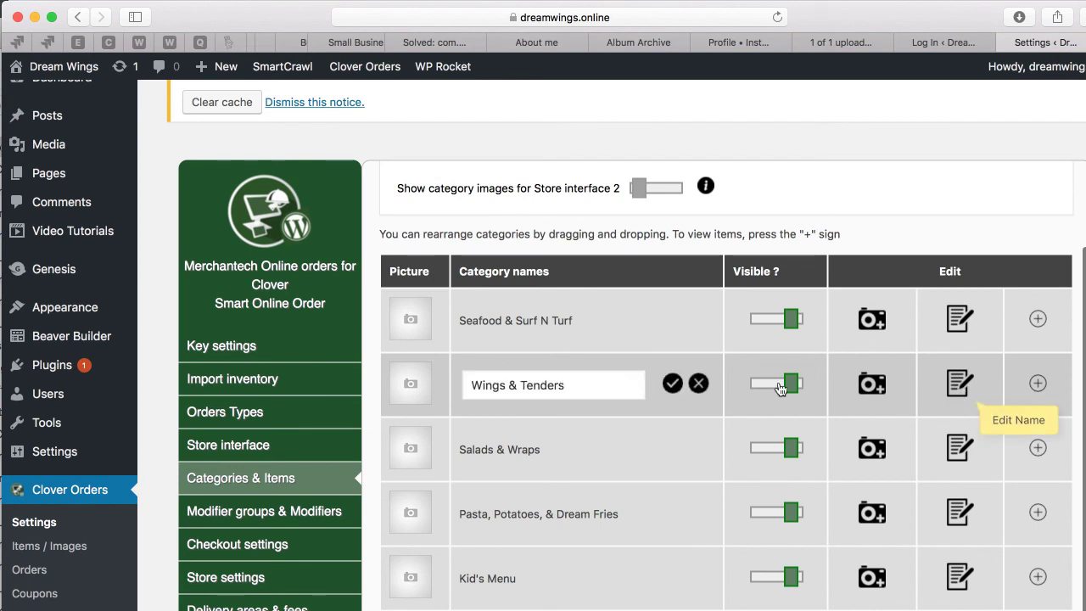
pyautogui.click(698, 388)
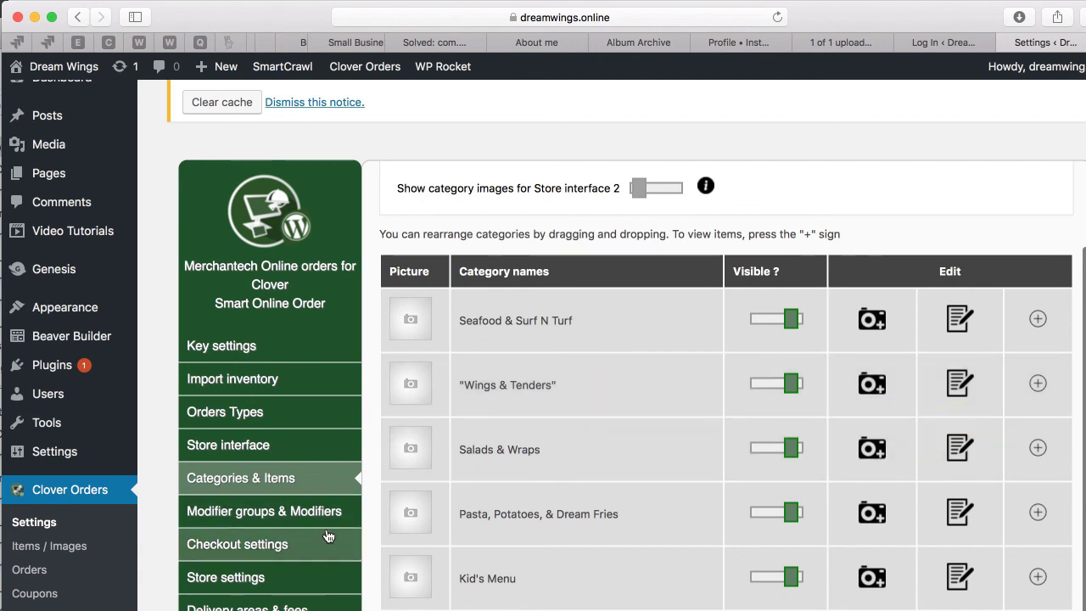
# - Review the Modifier groups & Modifiers settings, expanding the Extras group to examine its modifiers and collapsing it again
pyautogui.scroll(-3, 370, 534)
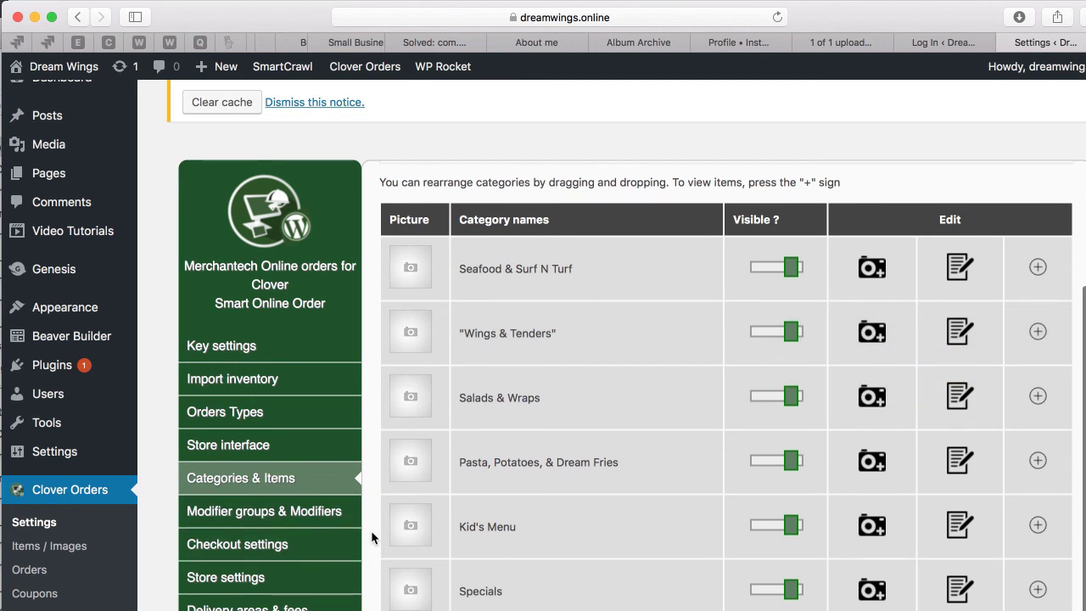
pyautogui.scroll(-3, 374, 485)
pyautogui.scroll(-2, 374, 485)
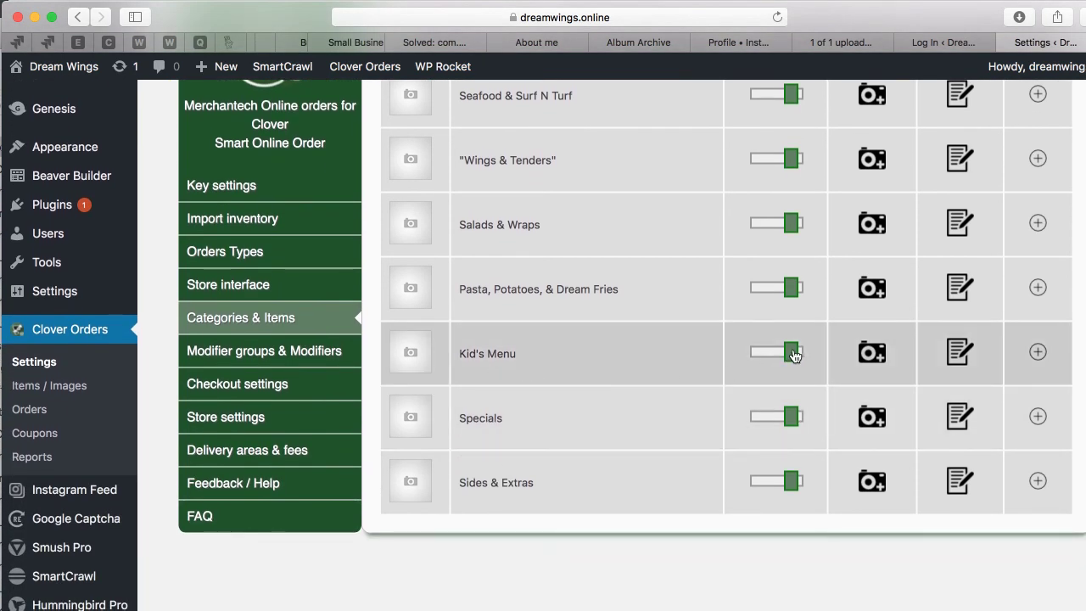
pyautogui.click(277, 354)
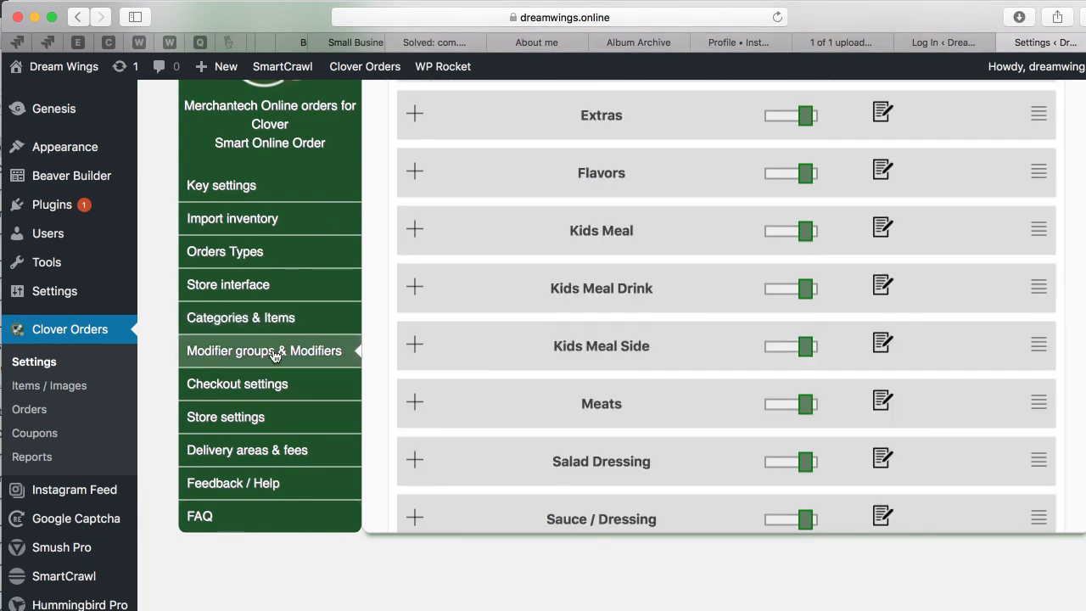
pyautogui.scroll(3, 582, 339)
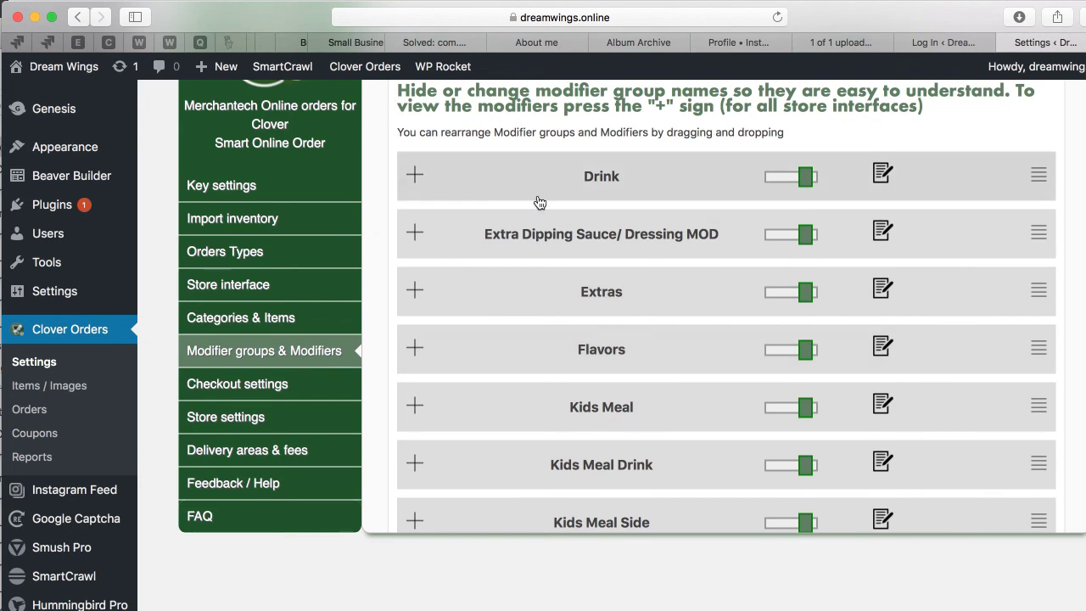
pyautogui.moveTo(521, 356)
pyautogui.mouseDown()
pyautogui.moveTo(521, 162)
pyautogui.moveTo(510, 363)
pyautogui.mouseUp()
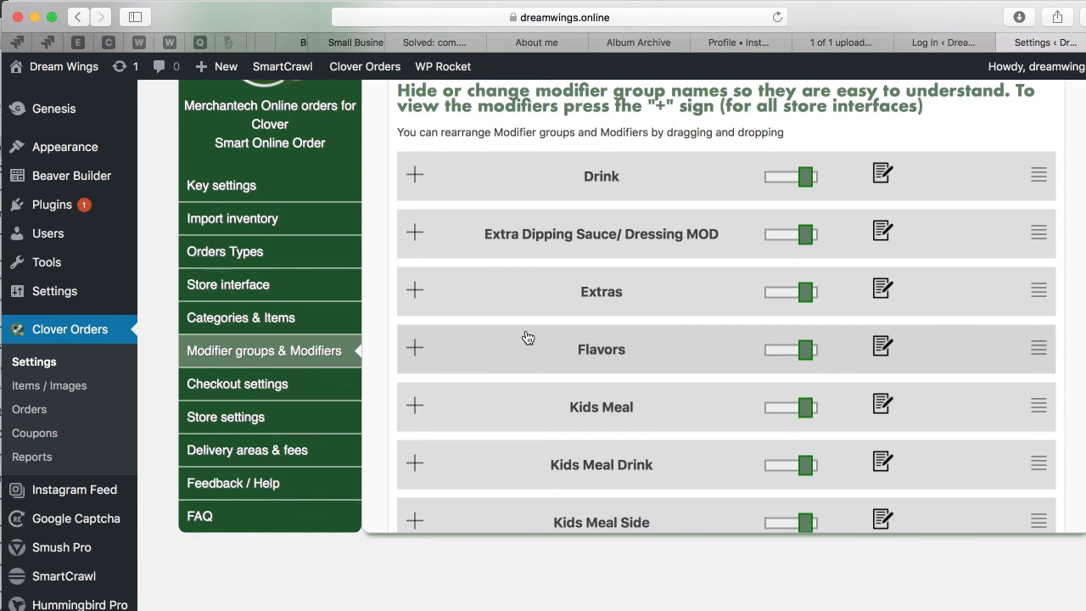
pyautogui.click(415, 291)
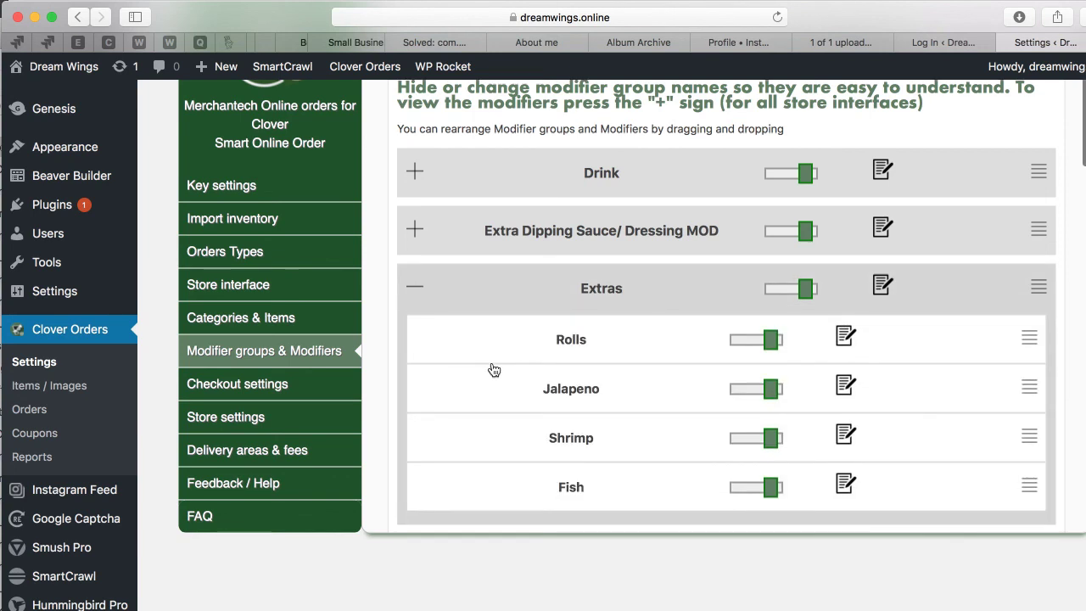
pyautogui.scroll(-1, 509, 382)
pyautogui.moveTo(557, 421); pyautogui.dragTo(555, 378)
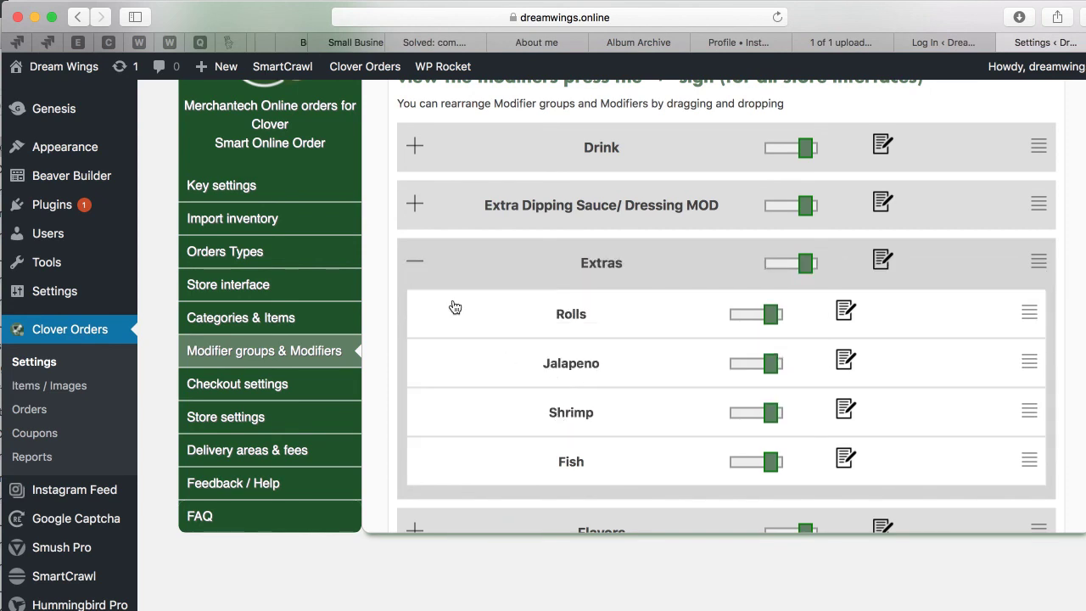
pyautogui.click(417, 263)
pyautogui.scroll(-4, 407, 376)
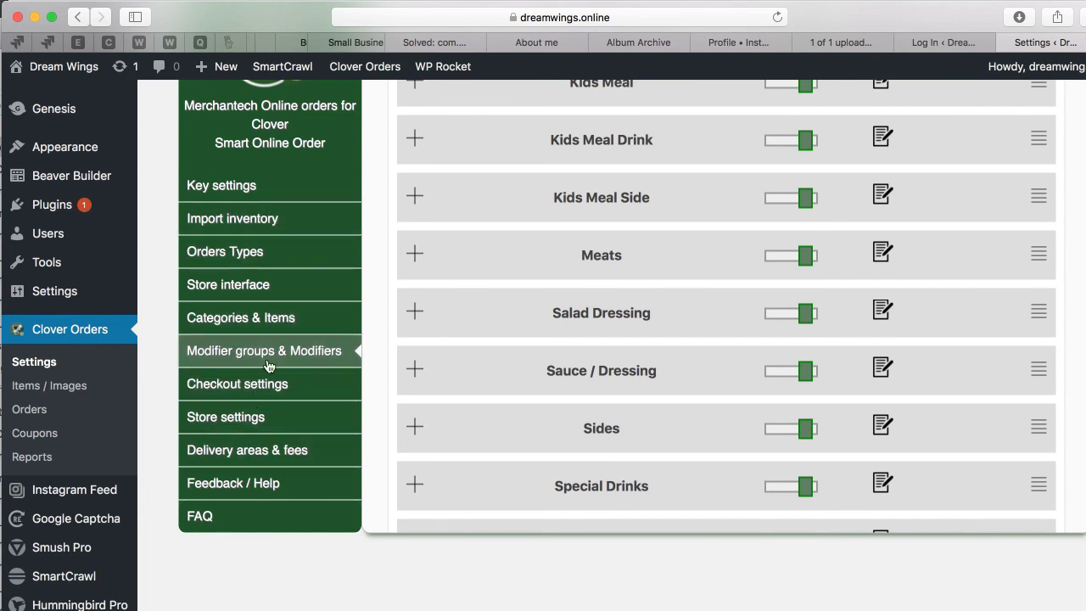
pyautogui.scroll(-2, 266, 419)
# - Examine the plugin's Feedback / Help page, including its support contact details and message form
pyautogui.click(266, 414)
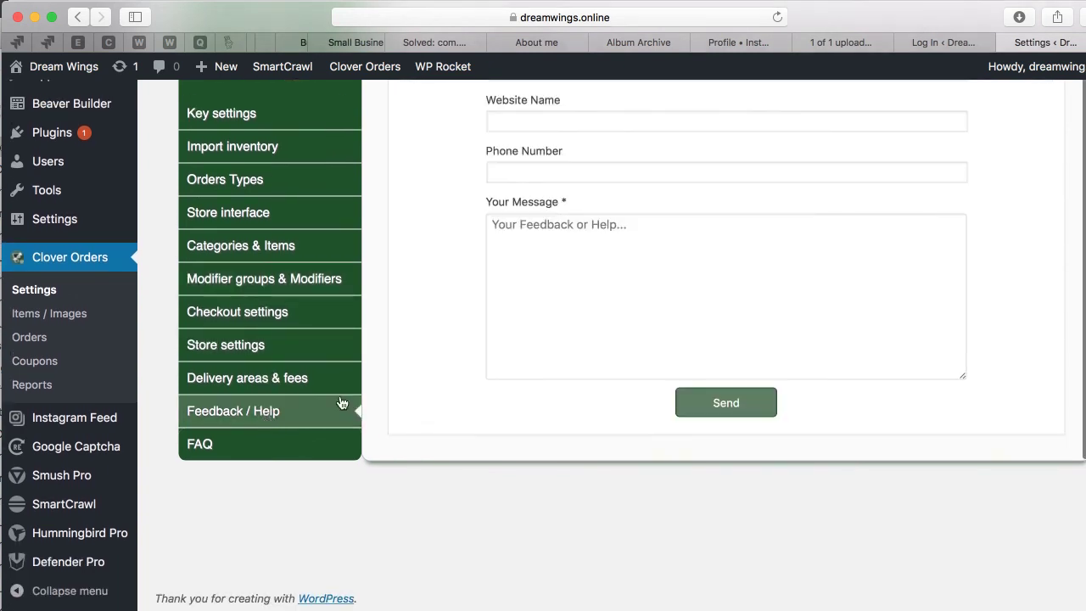
pyautogui.scroll(5, 435, 330)
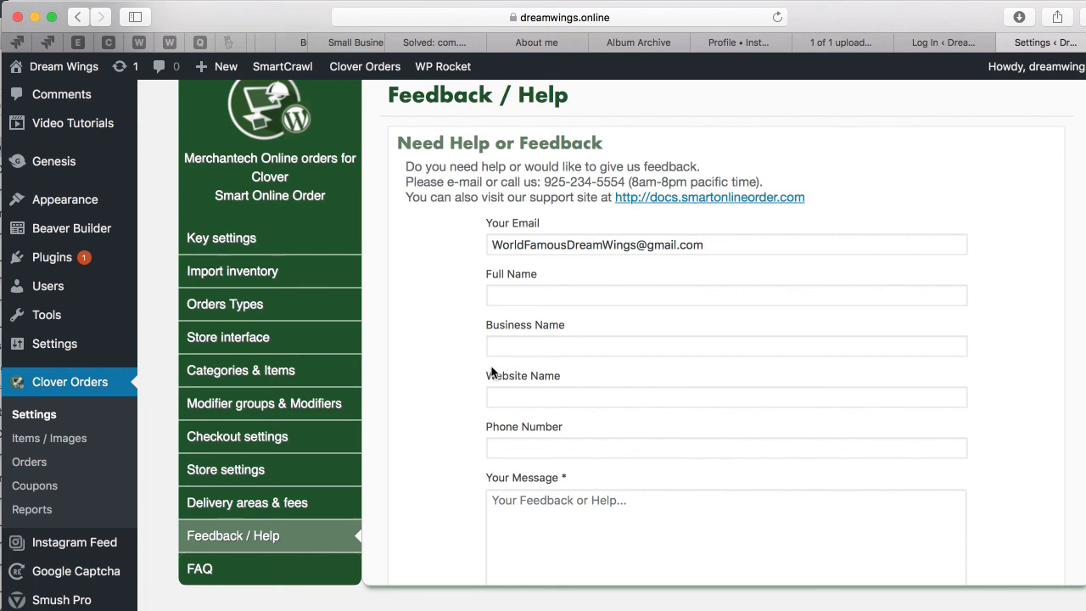
pyautogui.scroll(-2, 383, 393)
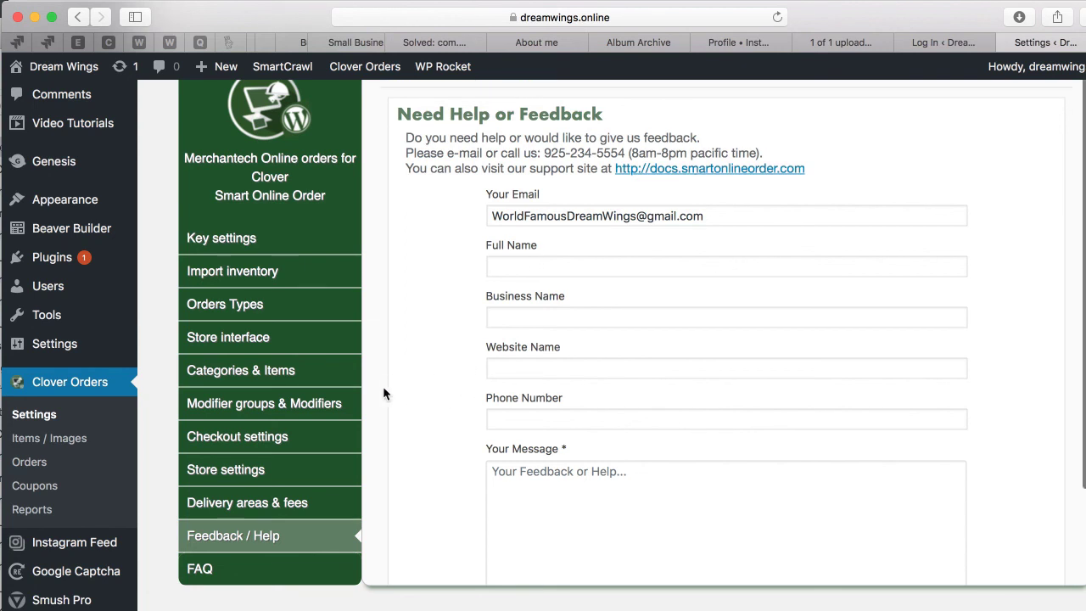
pyautogui.scroll(-2, 383, 393)
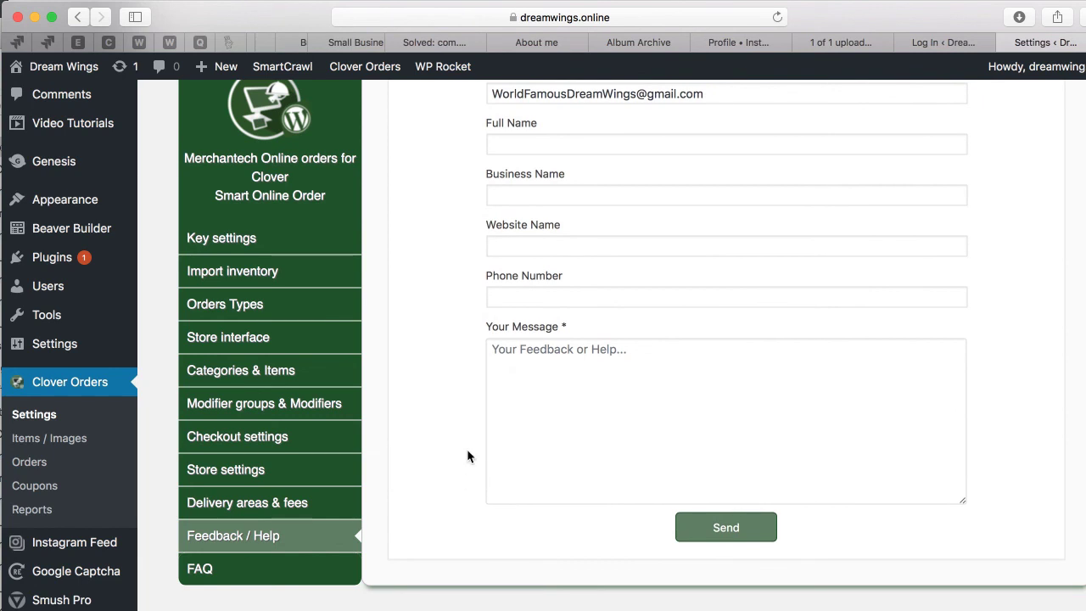
pyautogui.scroll(-1, 392, 483)
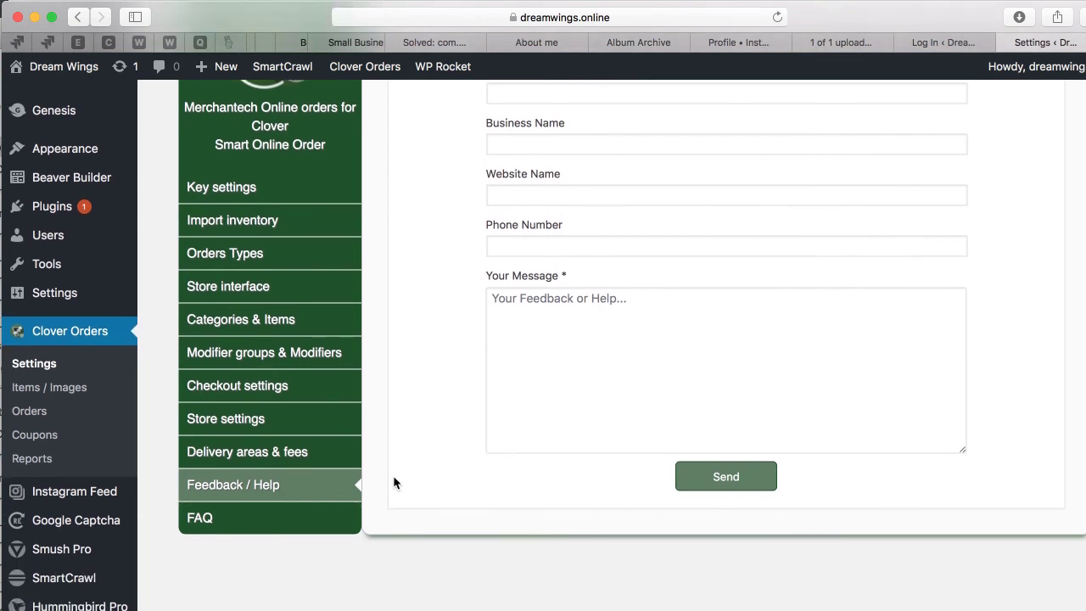
pyautogui.scroll(2, 387, 461)
pyautogui.scroll(1, 372, 424)
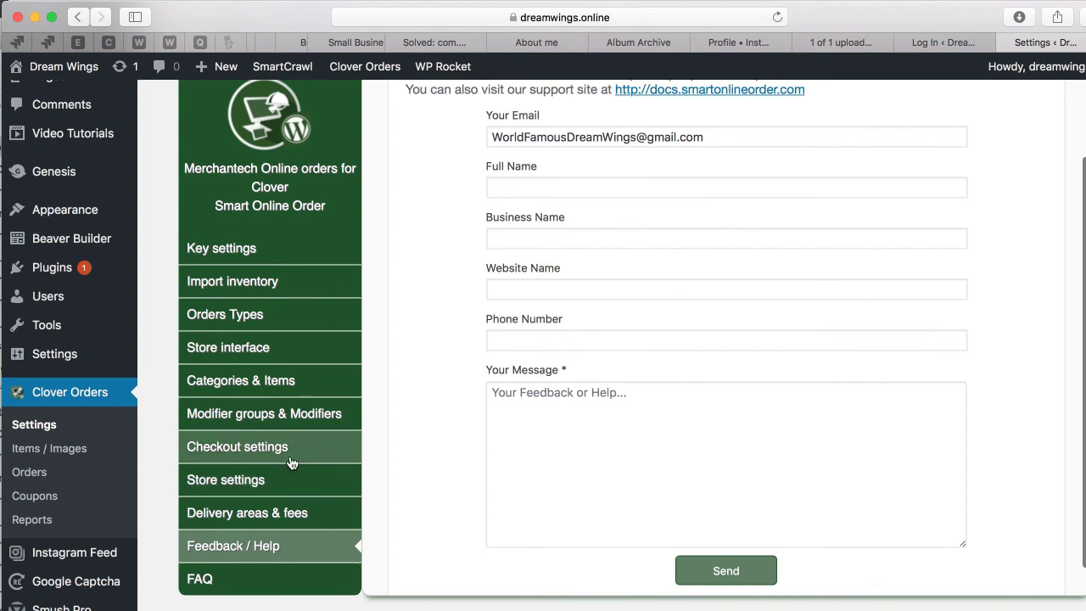
pyautogui.scroll(-1, 283, 390)
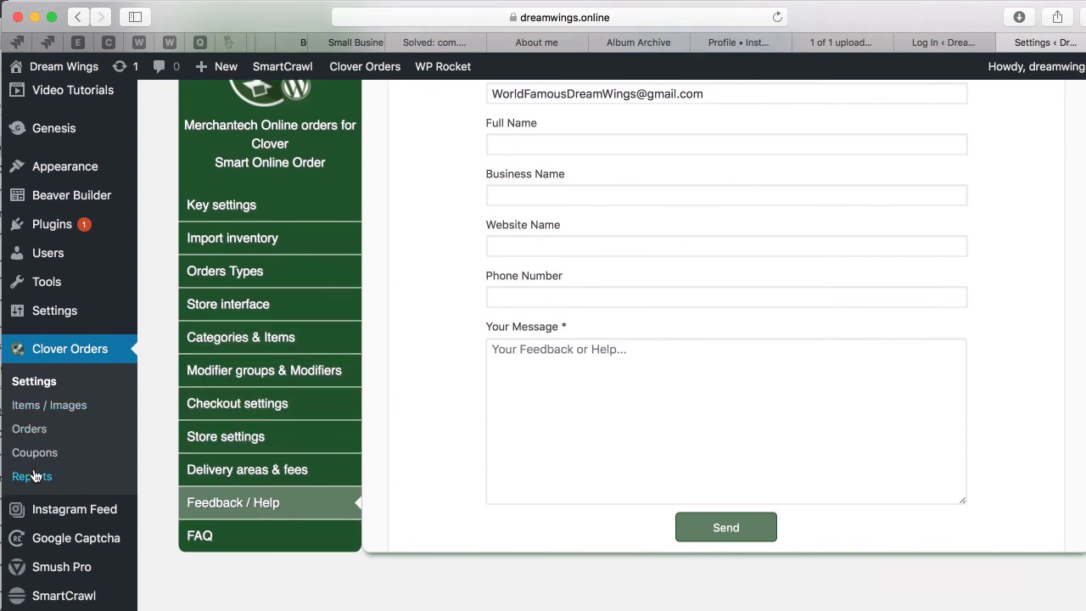
# - View the Clover Orders list of orders and return to the plugin settings
pyautogui.click(31, 434)
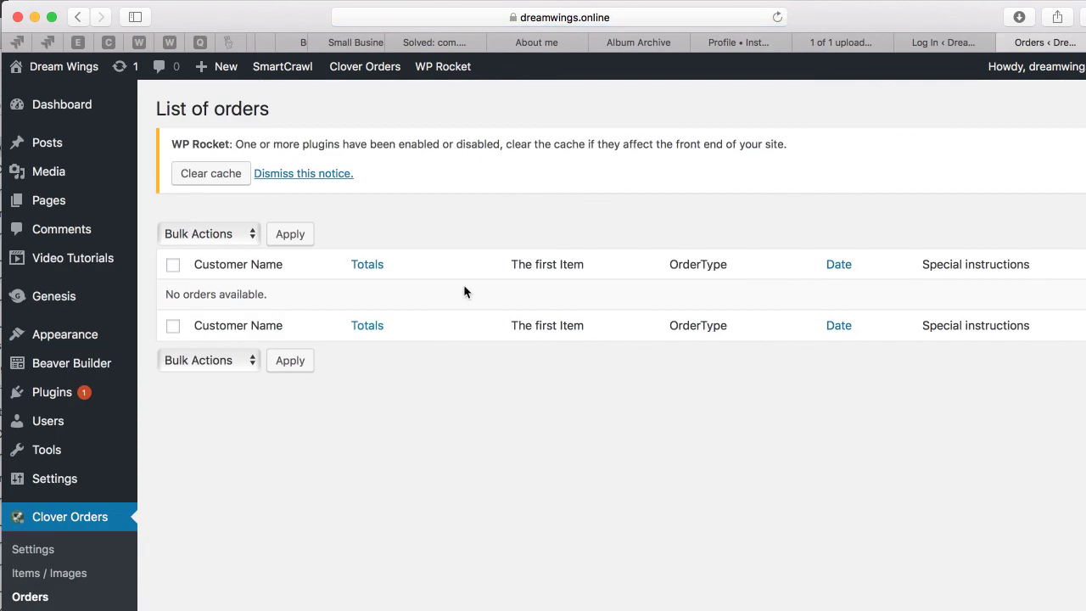
pyautogui.scroll(-5, 68, 483)
pyautogui.click(30, 343)
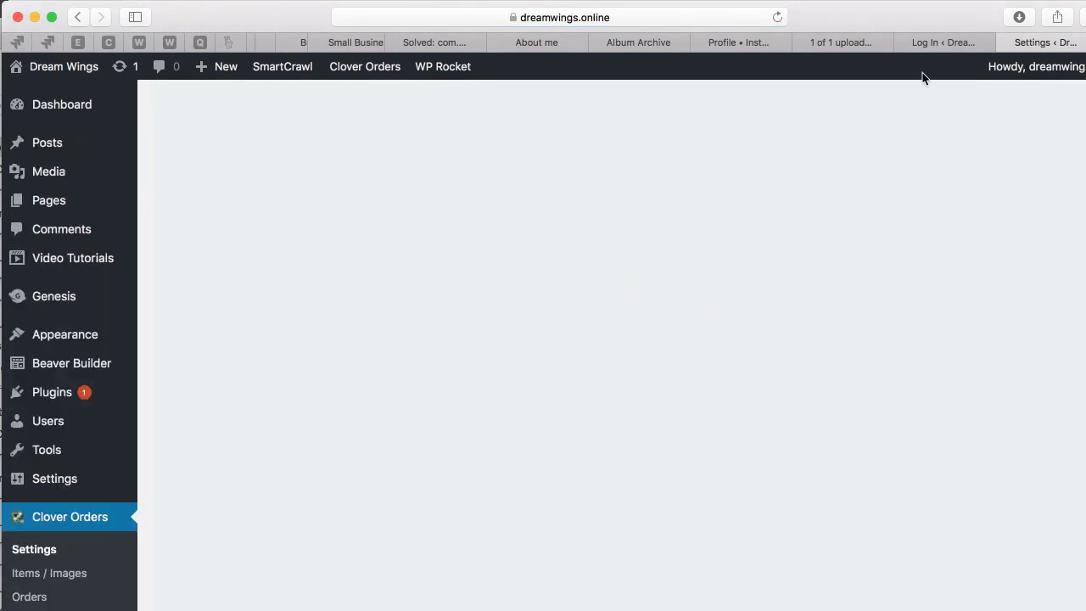
pyautogui.click(941, 44)
pyautogui.click(611, 17)
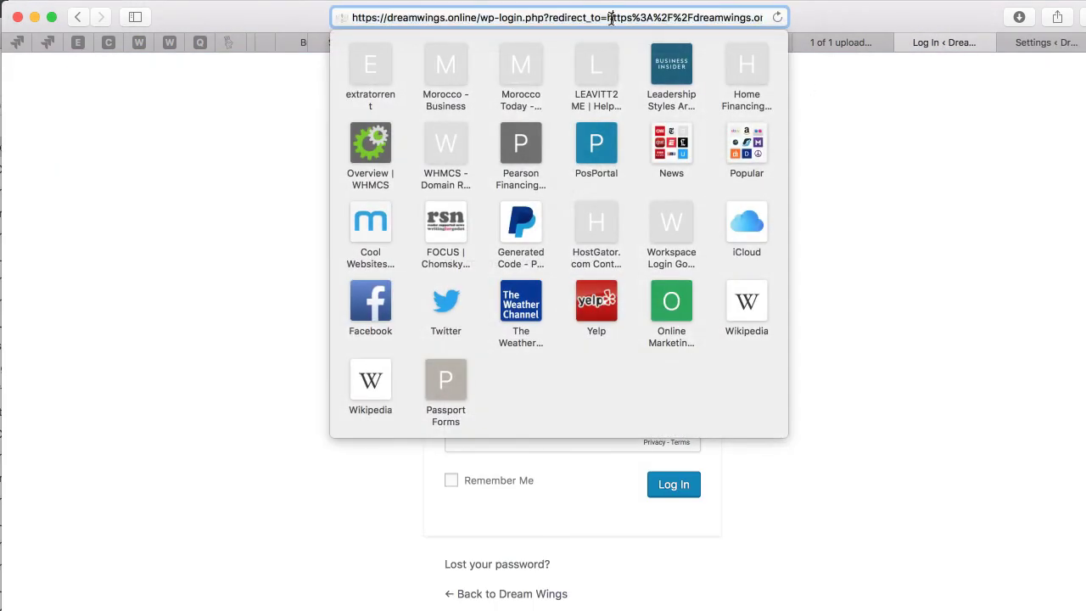
pyautogui.moveTo(486, 18); pyautogui.dragTo(780, 19)
pyautogui.press('BackSpace')
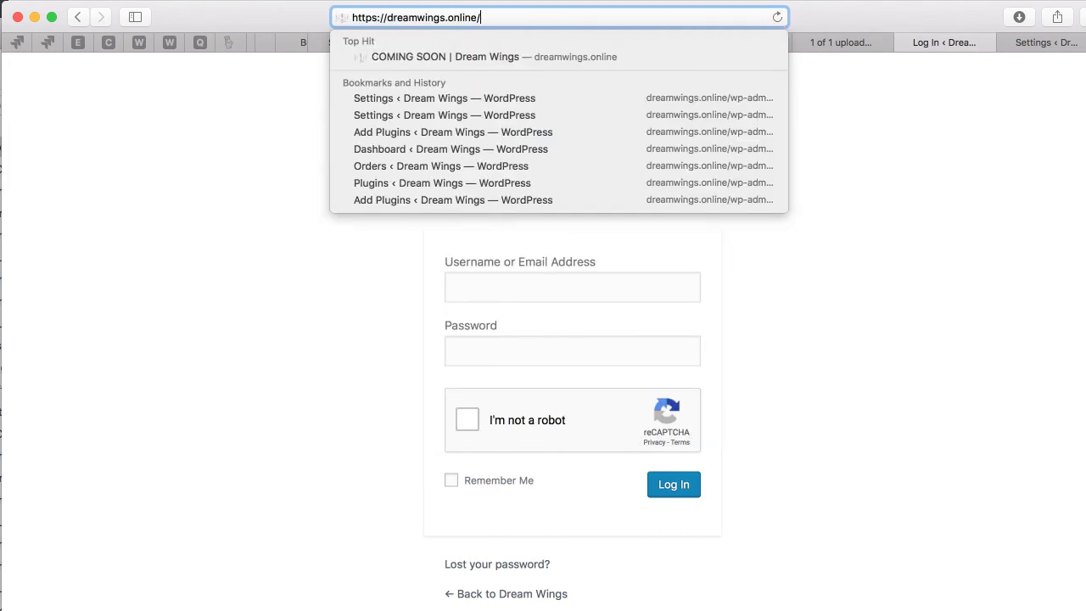
pyautogui.press('Return')
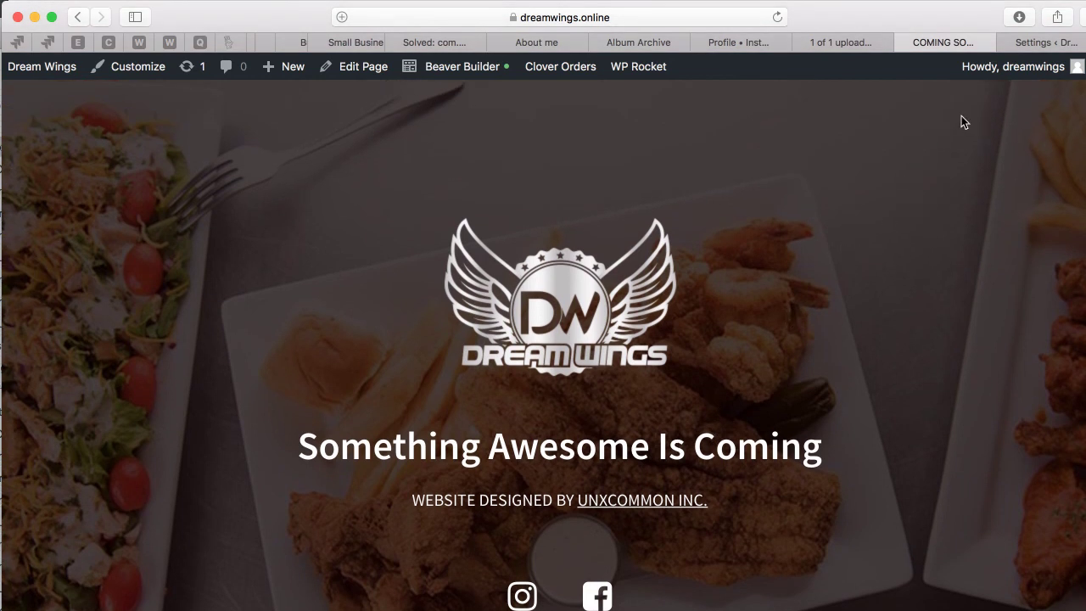
# - Open the site's menu editor from the WordPress admin and add the Order Online page to the After Header menu
pyautogui.click(1045, 43)
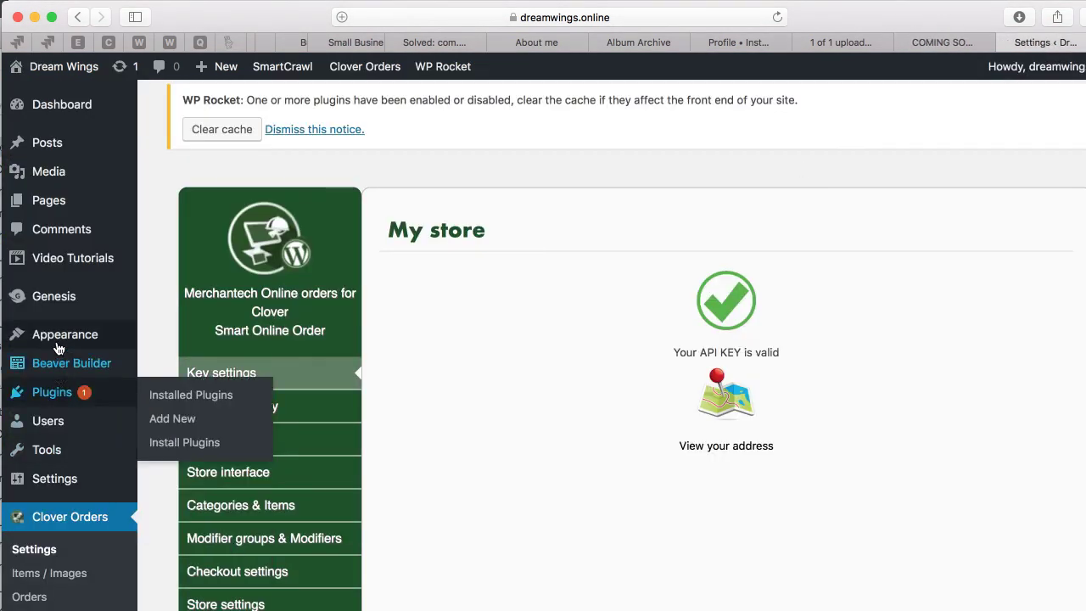
pyautogui.moveTo(64, 334)
pyautogui.click(166, 408)
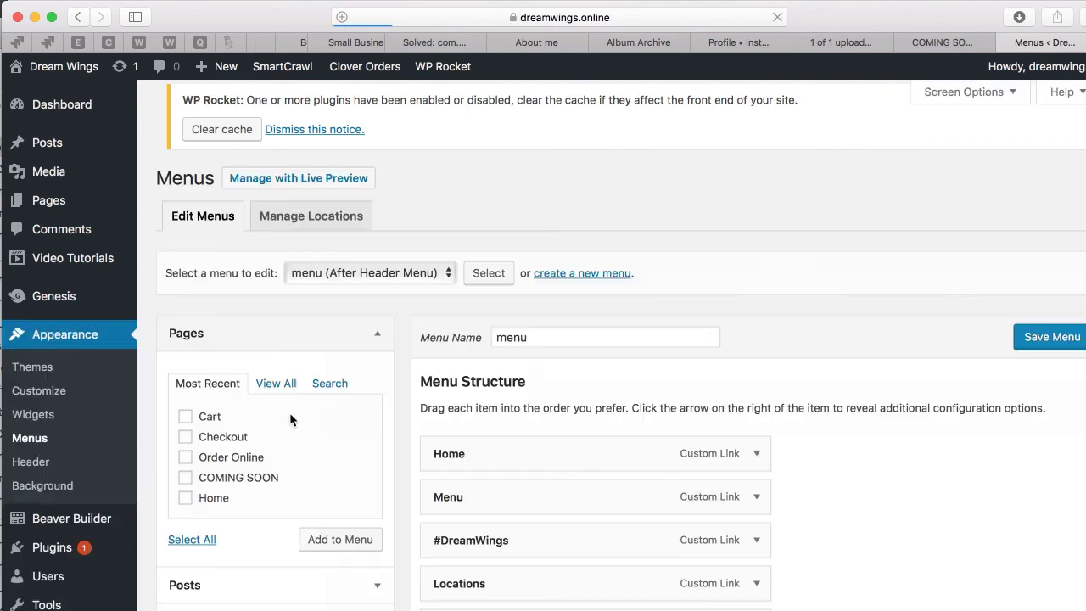
pyautogui.scroll(-4, 407, 404)
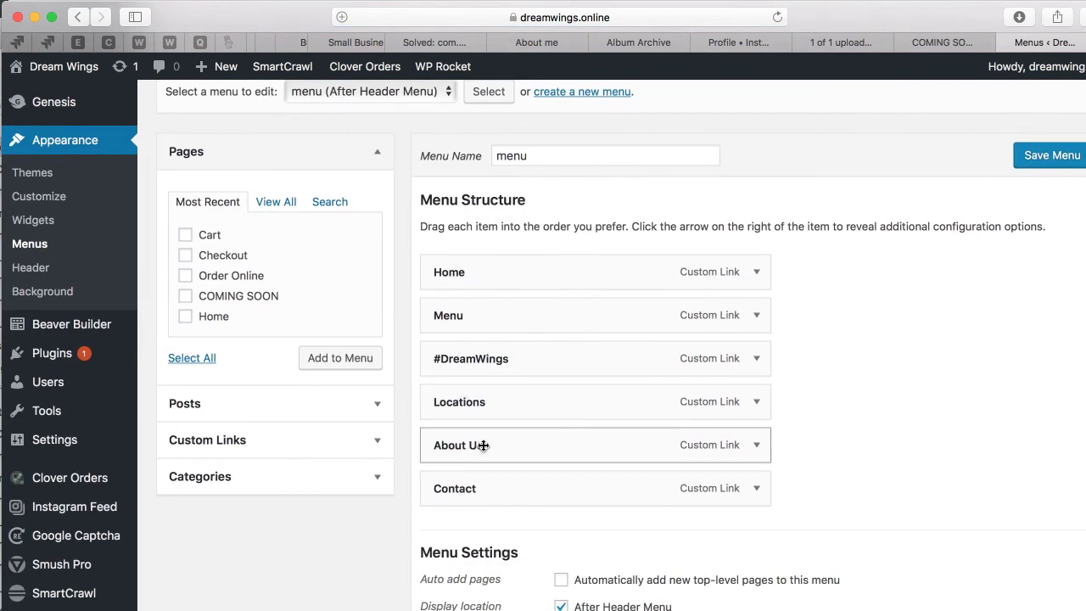
pyautogui.click(182, 278)
pyautogui.click(350, 361)
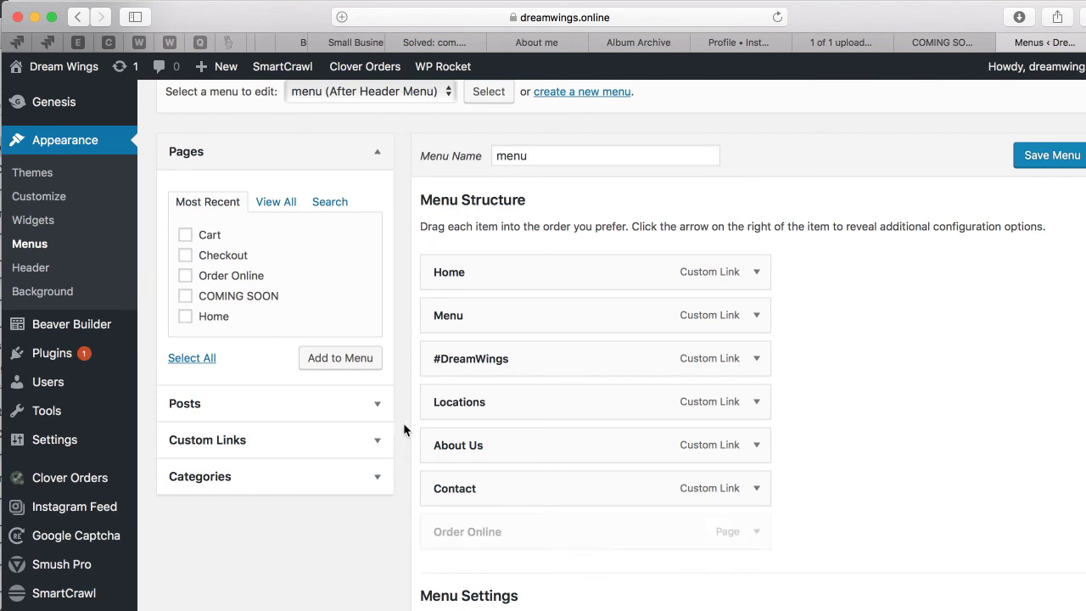
# - Move the Order Online item between Menu and #DreamWings in the menu structure and save the menu
pyautogui.scroll(-1, 404, 424)
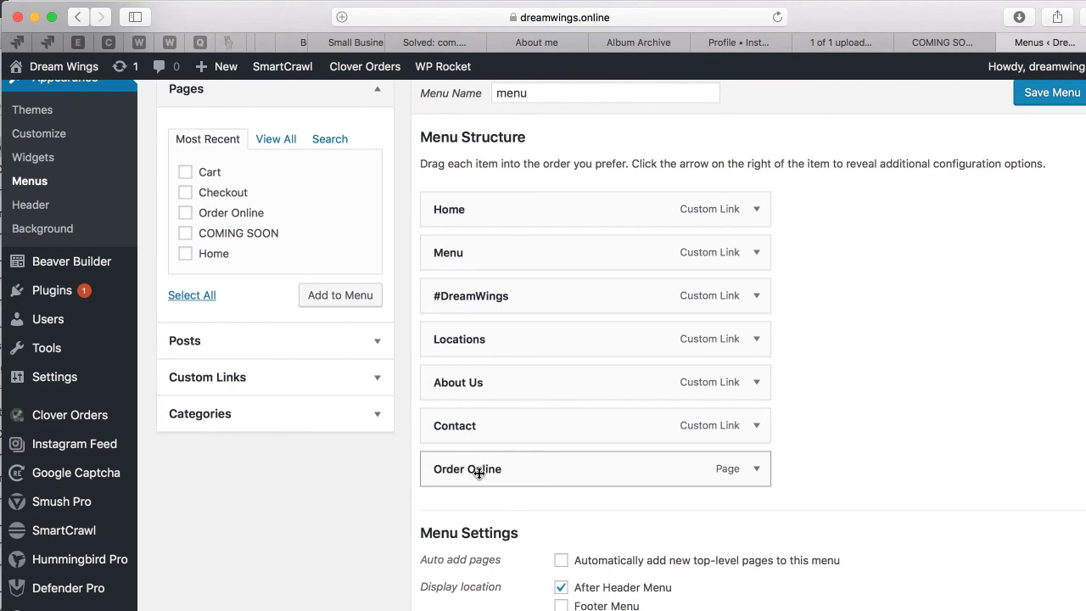
pyautogui.moveTo(468, 465); pyautogui.dragTo(466, 294)
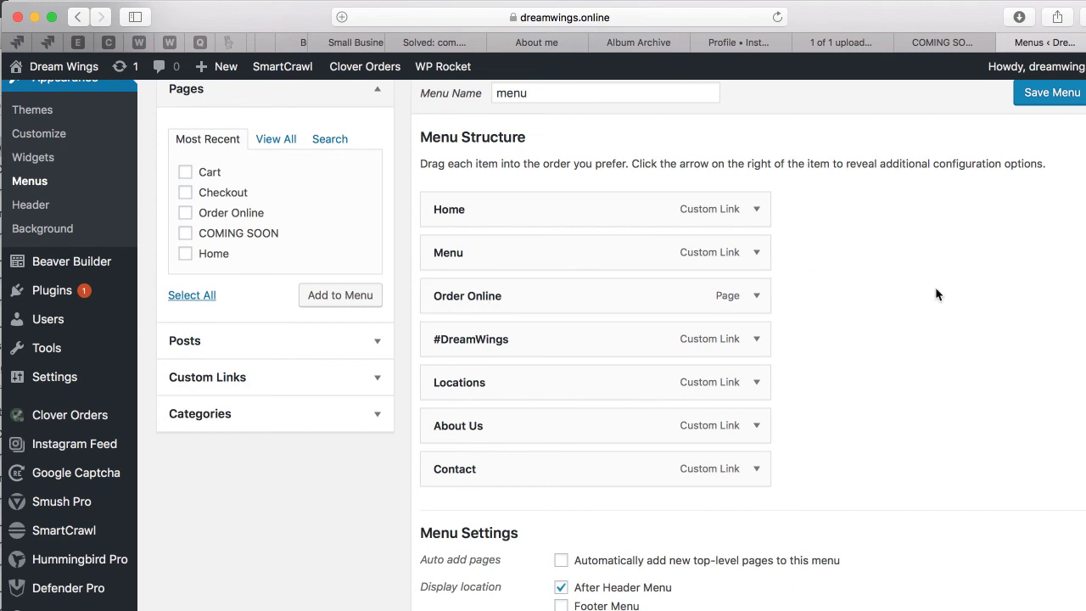
pyautogui.scroll(3, 938, 284)
pyautogui.click(1042, 237)
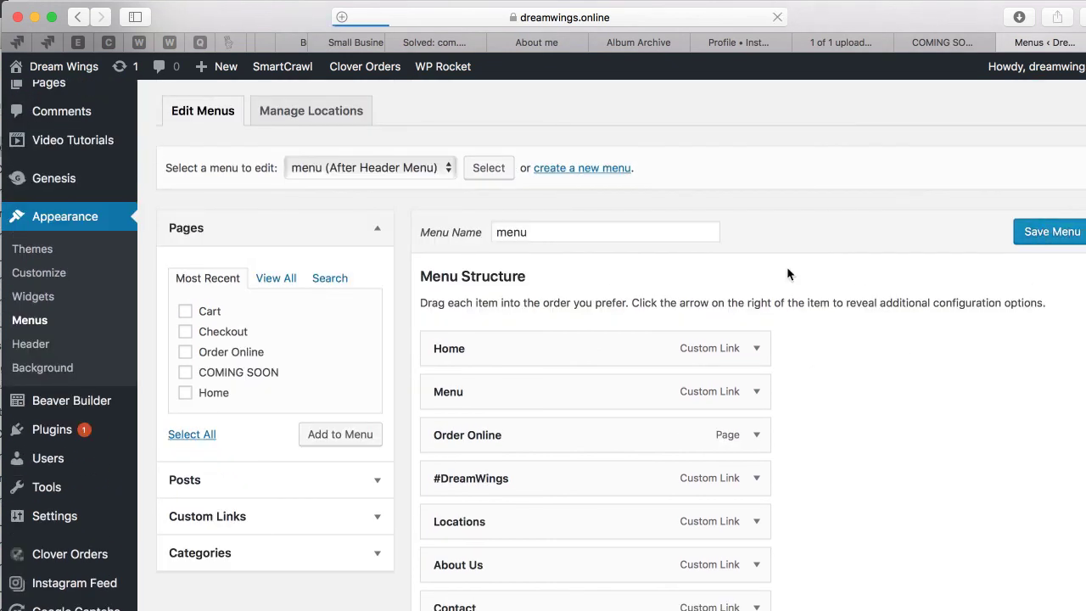
pyautogui.scroll(-4, 146, 529)
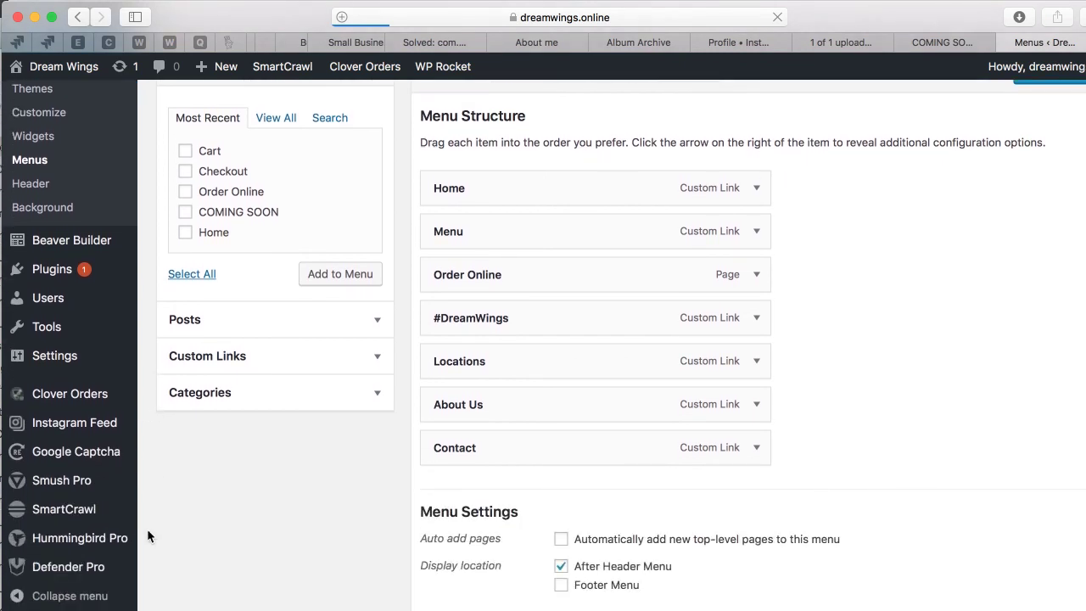
pyautogui.scroll(5, 149, 495)
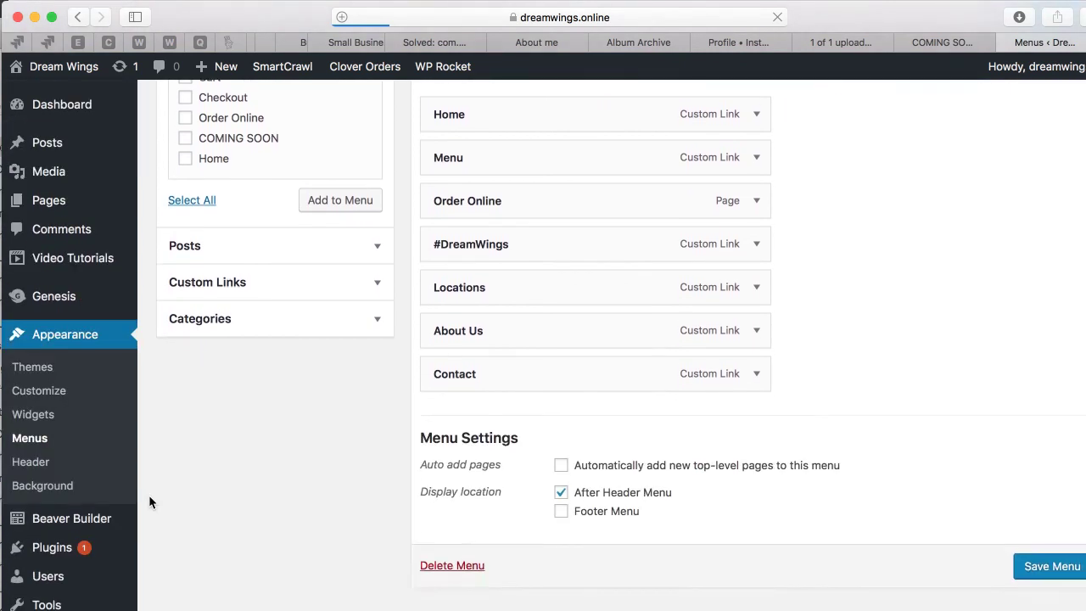
pyautogui.scroll(2, 148, 494)
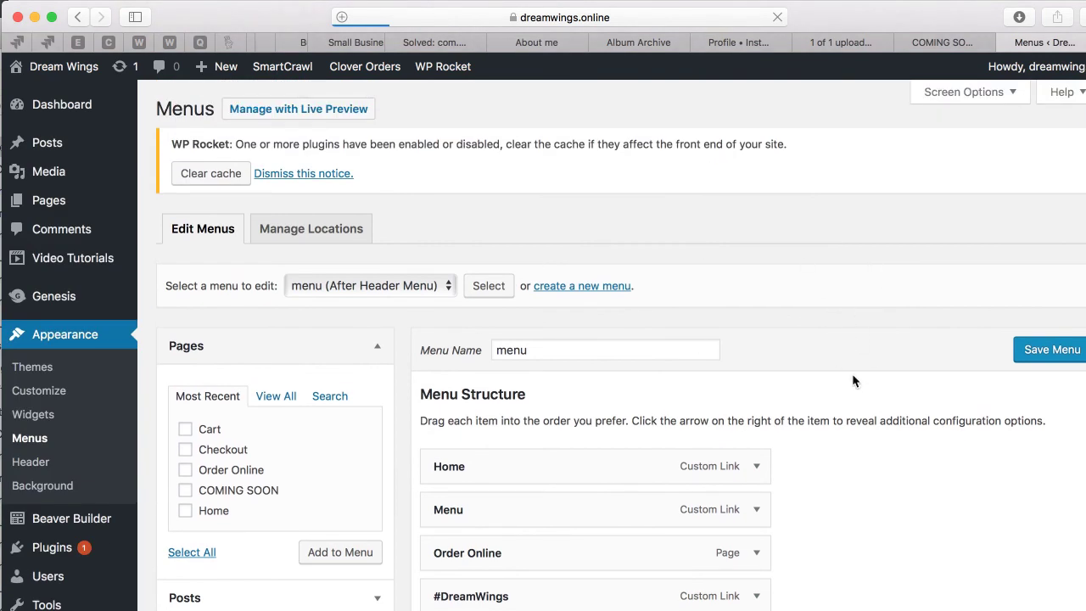
pyautogui.scroll(-7, 852, 377)
pyautogui.scroll(7, 853, 377)
pyautogui.scroll(1, 853, 380)
pyautogui.scroll(-5, 894, 402)
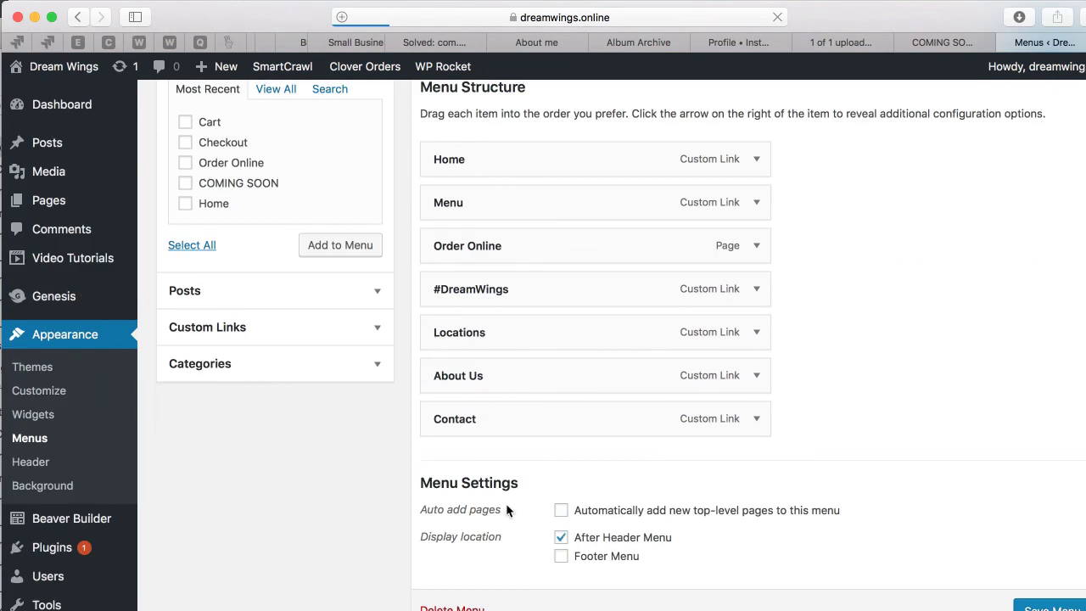